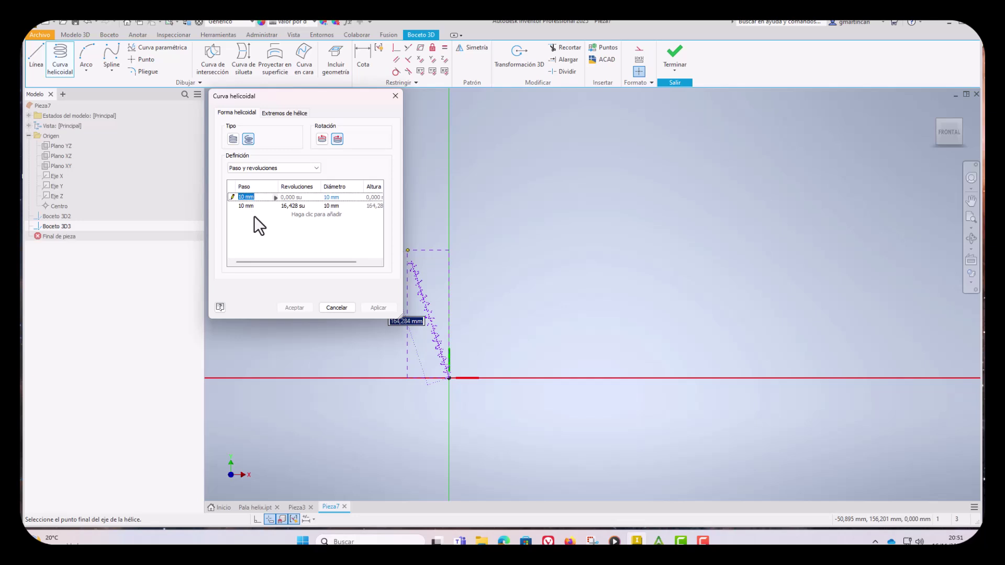
- Define the helical curve with pitch 100 and diameter 200 at its start, and pitch 100, 1 revolution and diameter 2 at its end
{"action": "type", "text": "100"}
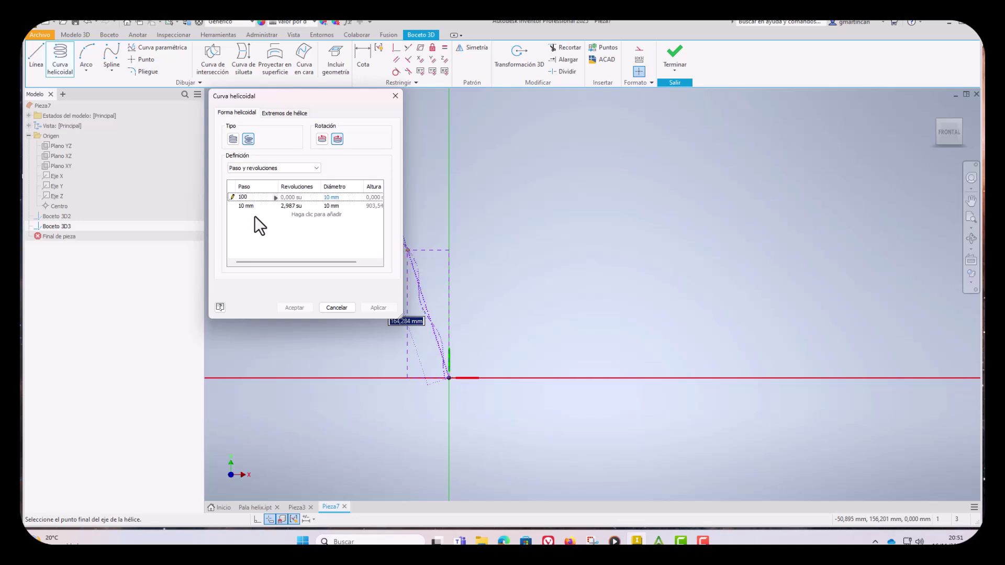
{"action": "left_click", "coordinate": [329, 197]}
{"action": "type", "text": "20"}
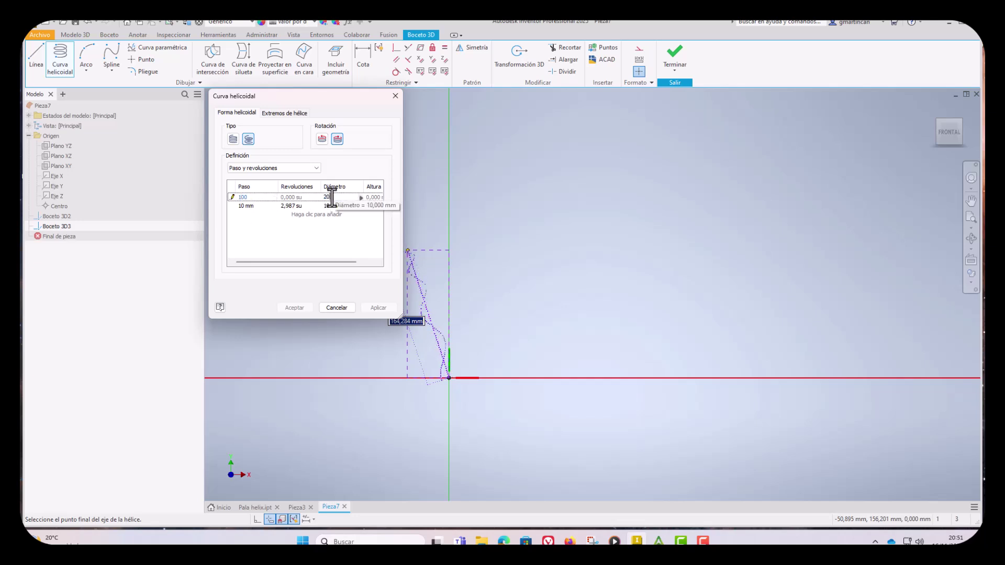
{"action": "type", "text": "0"}
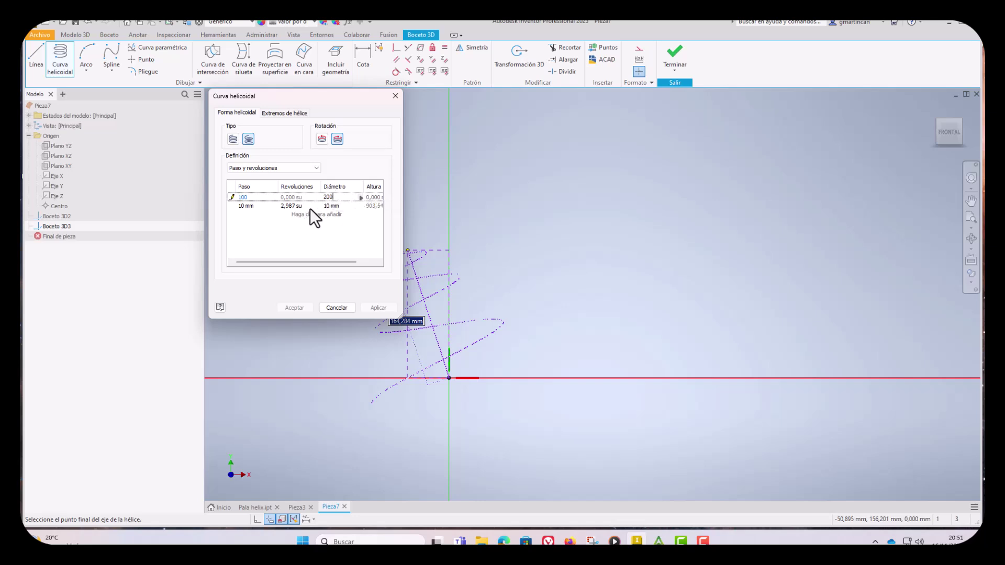
{"action": "left_click", "coordinate": [291, 205]}
{"action": "type", "text": "1"}
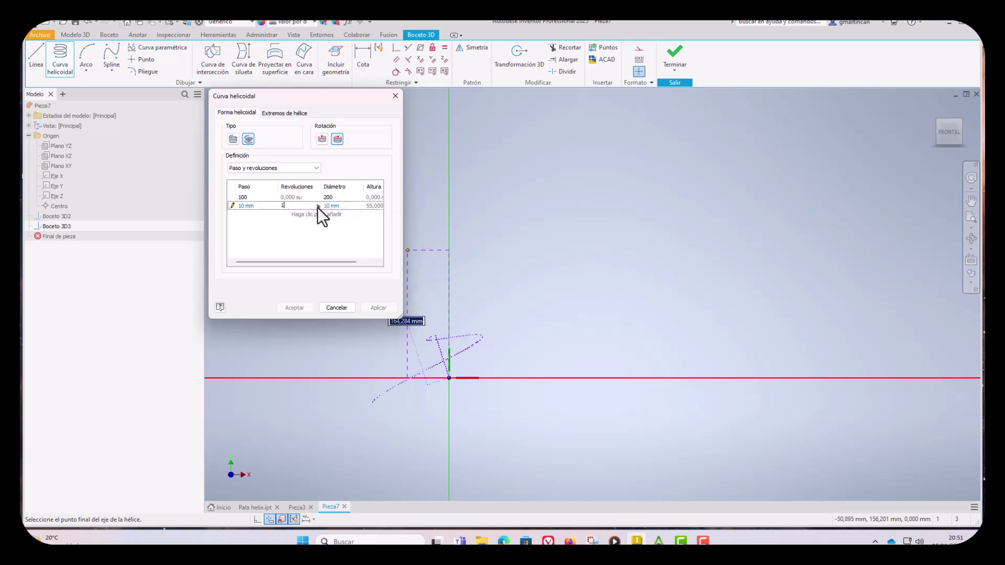
{"action": "left_click", "coordinate": [331, 206]}
{"action": "type", "text": "2"}
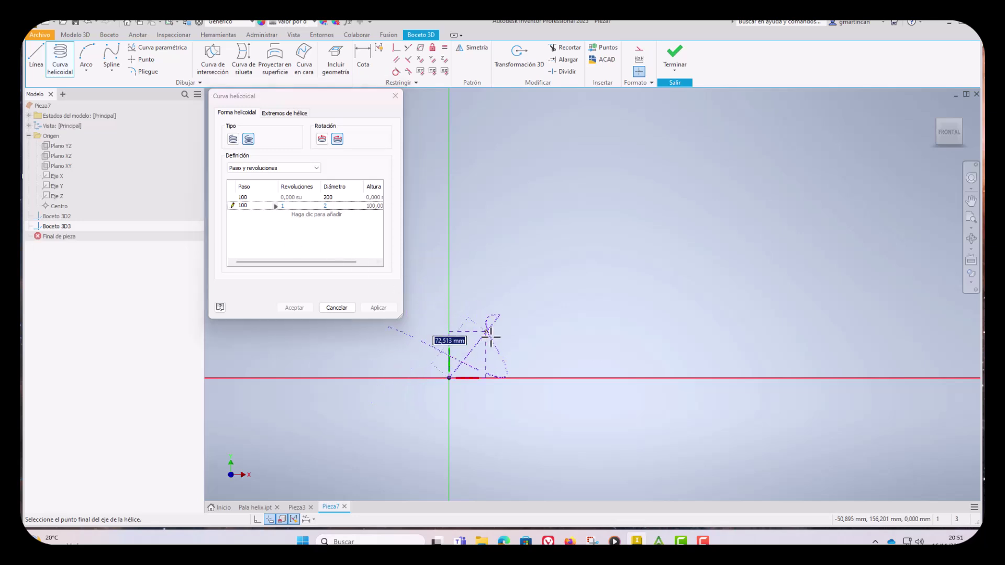
- Run the helix axis vertically from the origin up the Y axis, set the helix start point, create the curve and finish the 3D sketch
{"action": "left_click", "coordinate": [449, 296]}
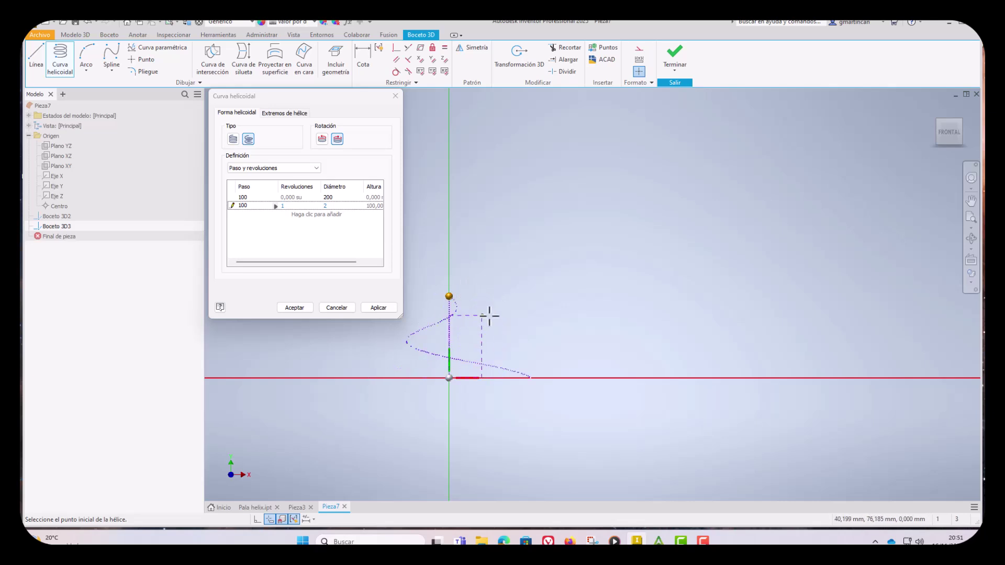
{"action": "left_click", "coordinate": [451, 374]}
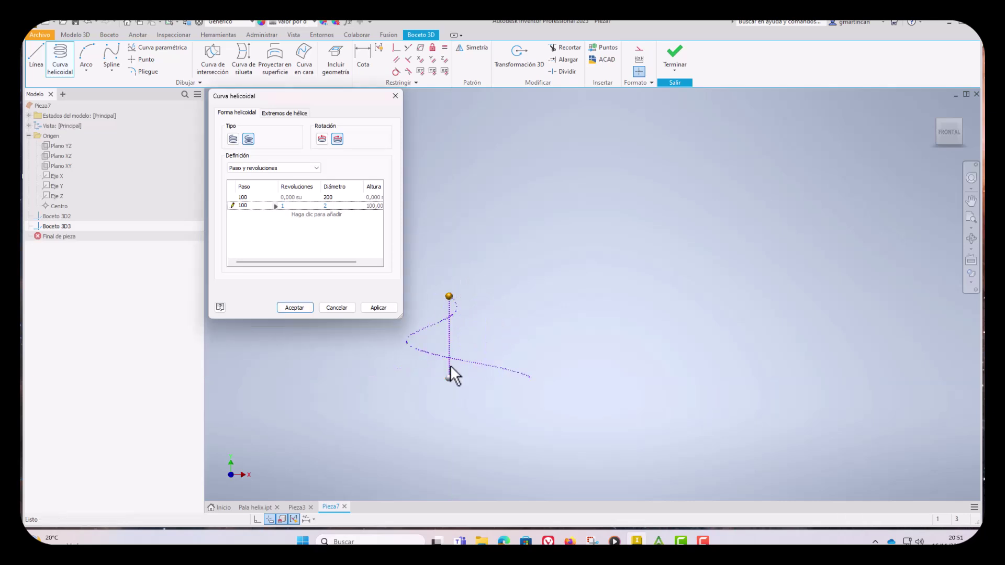
{"action": "left_click", "coordinate": [379, 306]}
{"action": "left_click", "coordinate": [337, 308]}
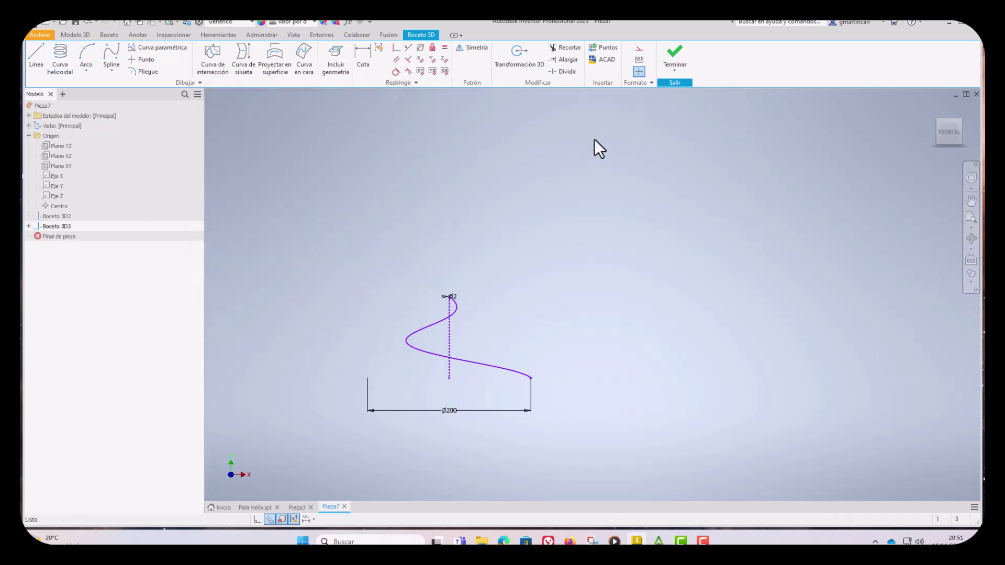
{"action": "left_click", "coordinate": [673, 68]}
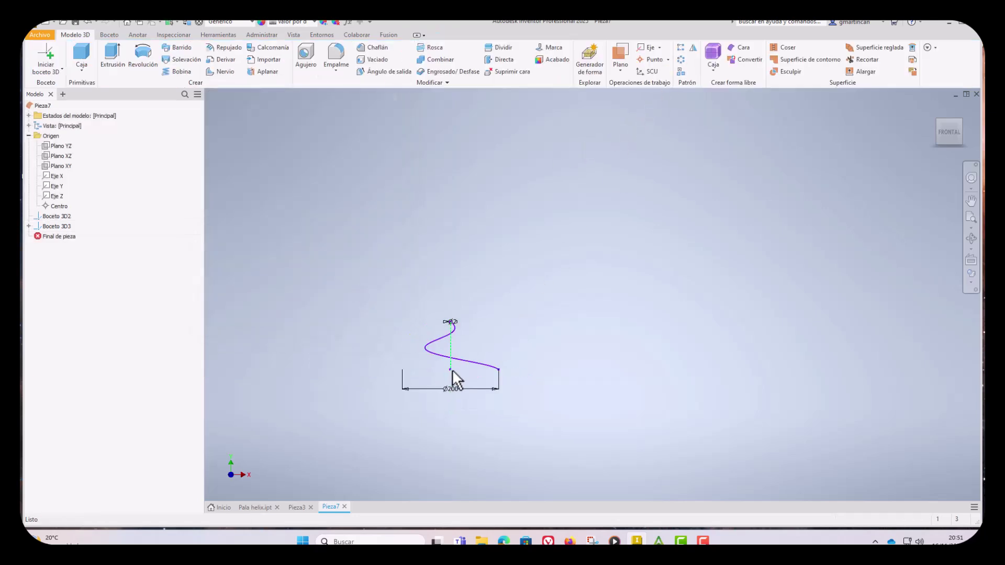
- Start a 2D sketch on the XY plane and project the outer end point of the helix into it
{"action": "mouse_move", "coordinate": [451, 376]}
{"action": "middle_mouse_down", "text": "shift"}
{"action": "mouse_move", "coordinate": [424, 417]}
{"action": "mouse_move", "coordinate": [457, 343]}
{"action": "mouse_move", "coordinate": [452, 382]}
{"action": "middle_mouse_up", "text": "shift"}
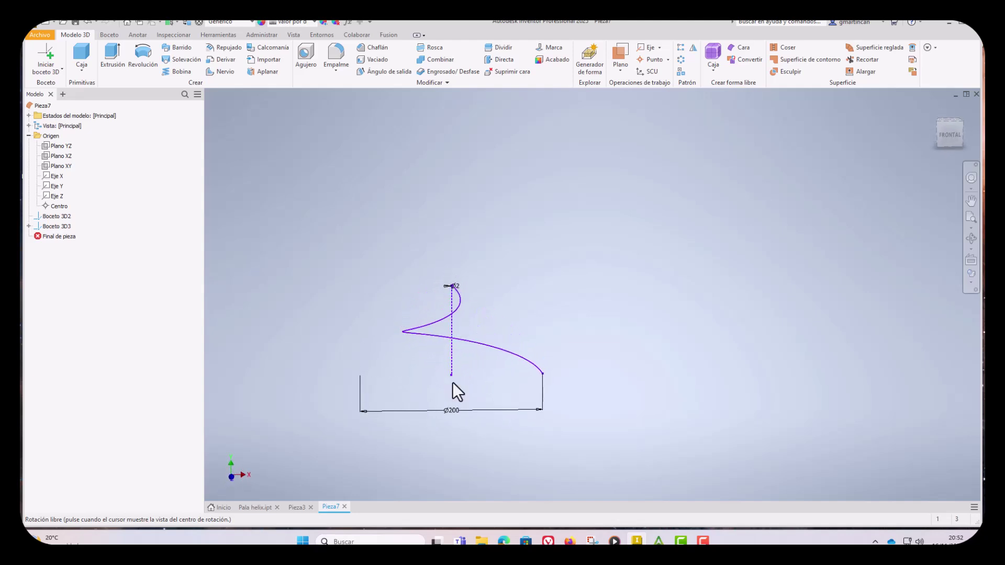
{"action": "left_click", "coordinate": [950, 134]}
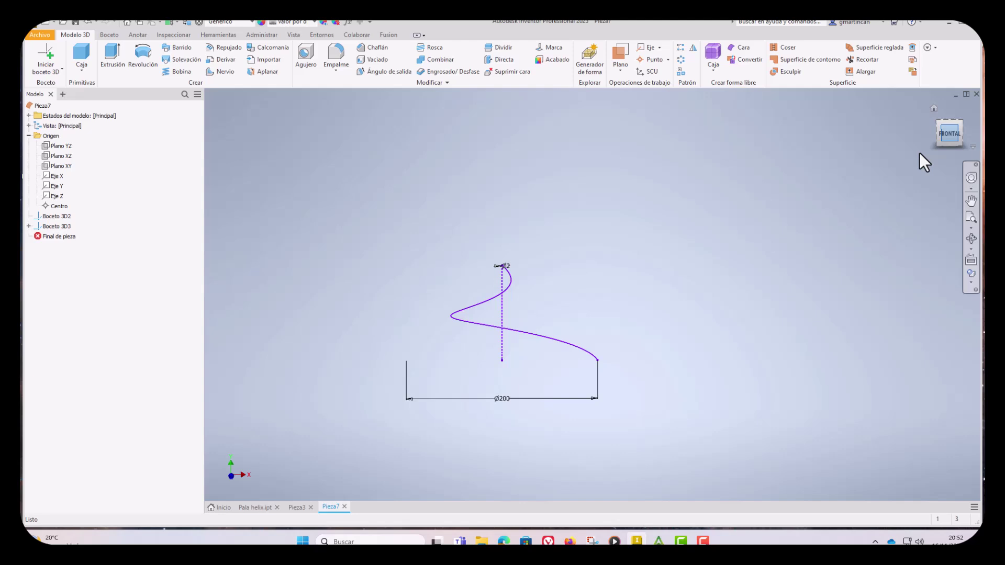
{"action": "left_click", "coordinate": [61, 69]}
{"action": "left_click", "coordinate": [62, 84]}
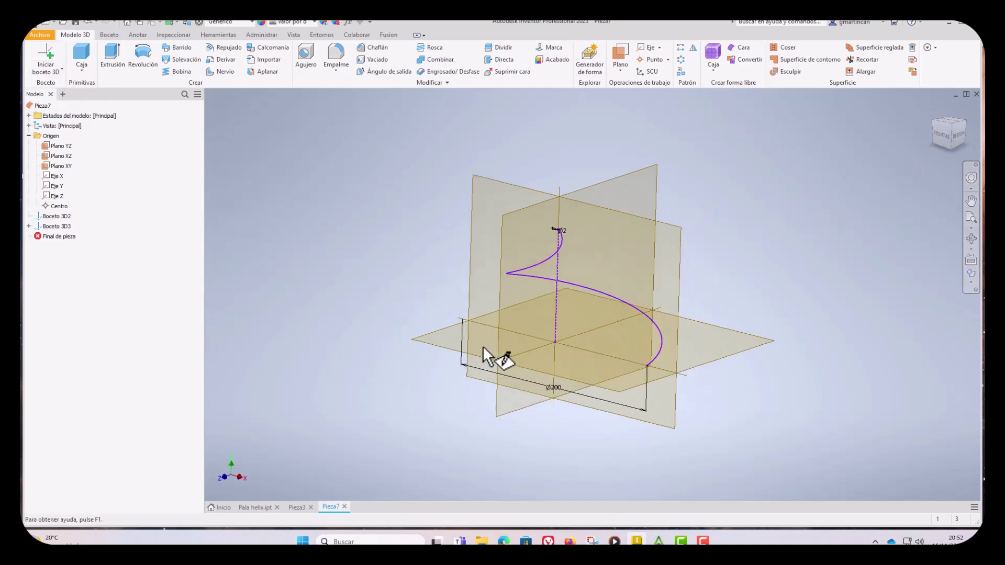
{"action": "left_click", "coordinate": [504, 187]}
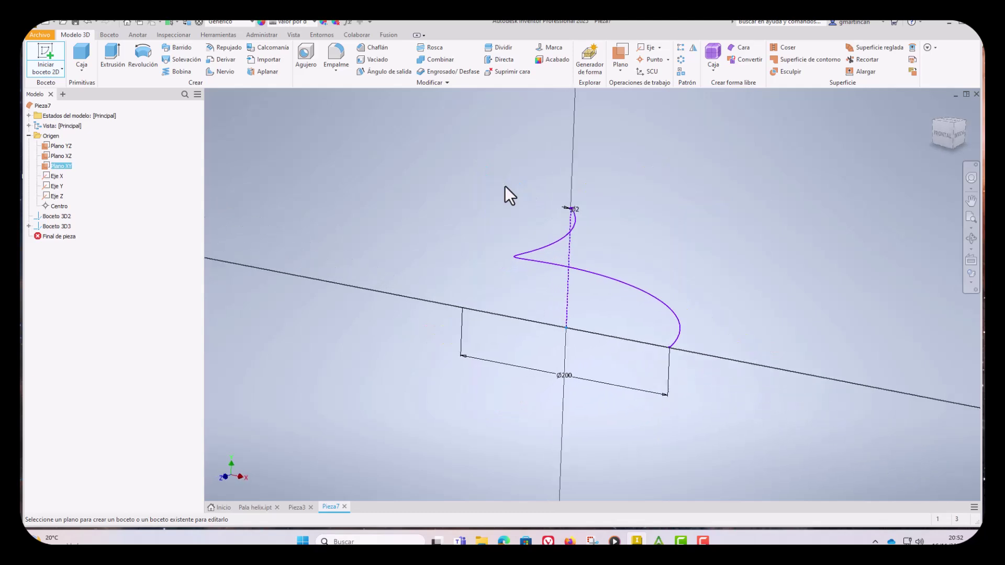
{"action": "left_click", "coordinate": [79, 58]}
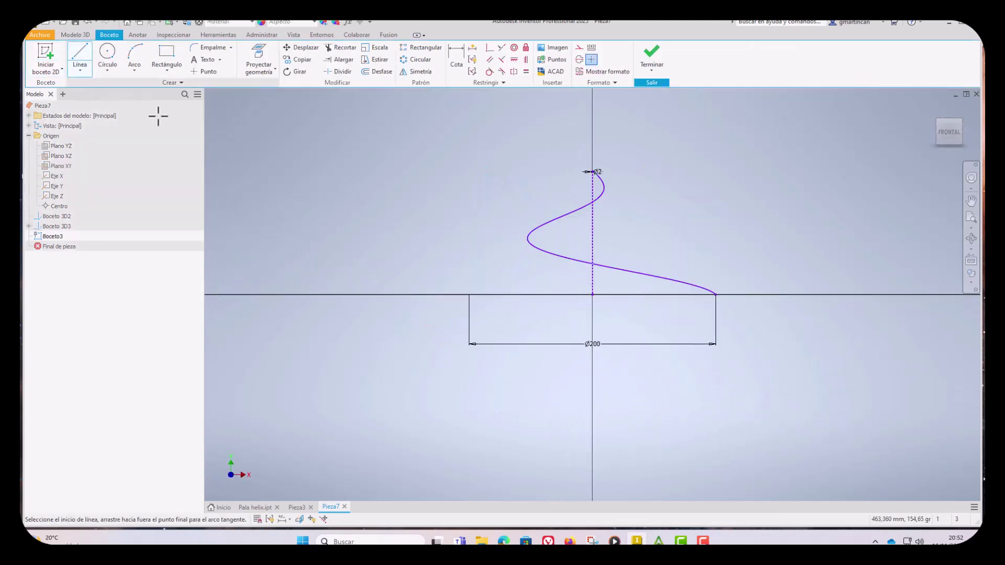
{"action": "left_click", "coordinate": [257, 69]}
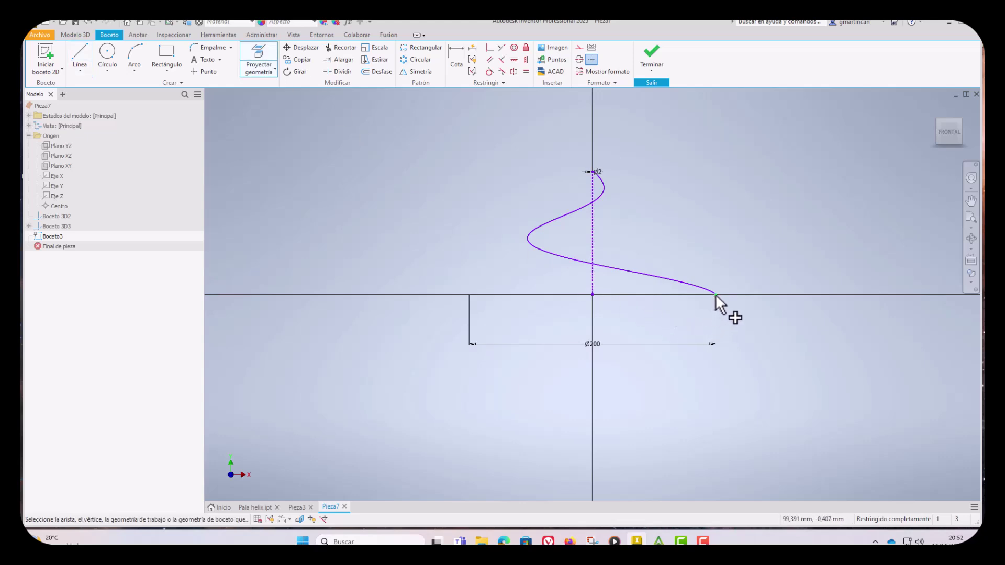
{"action": "right_click", "coordinate": [733, 310]}
{"action": "left_click", "coordinate": [763, 311]}
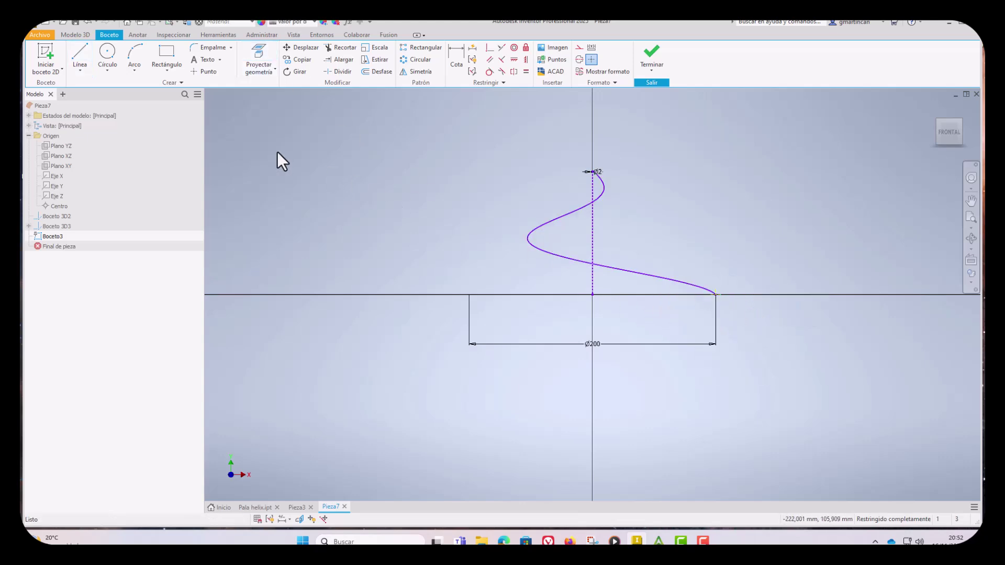
- Draw a sloping line from the projected helix end point to a point about 102 mm below the origin
{"action": "left_click", "coordinate": [79, 59]}
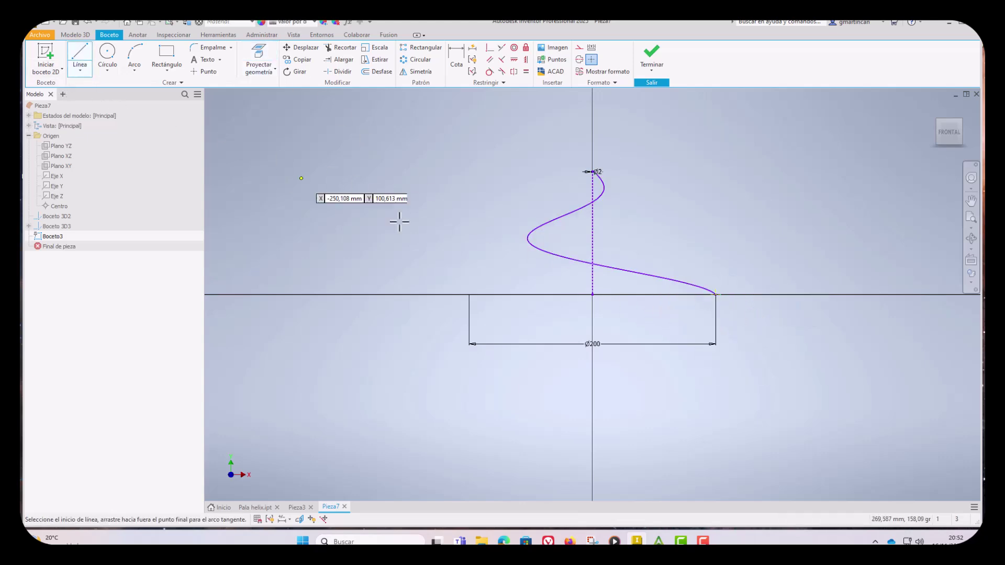
{"action": "left_click", "coordinate": [715, 294]}
{"action": "left_click", "coordinate": [593, 421]}
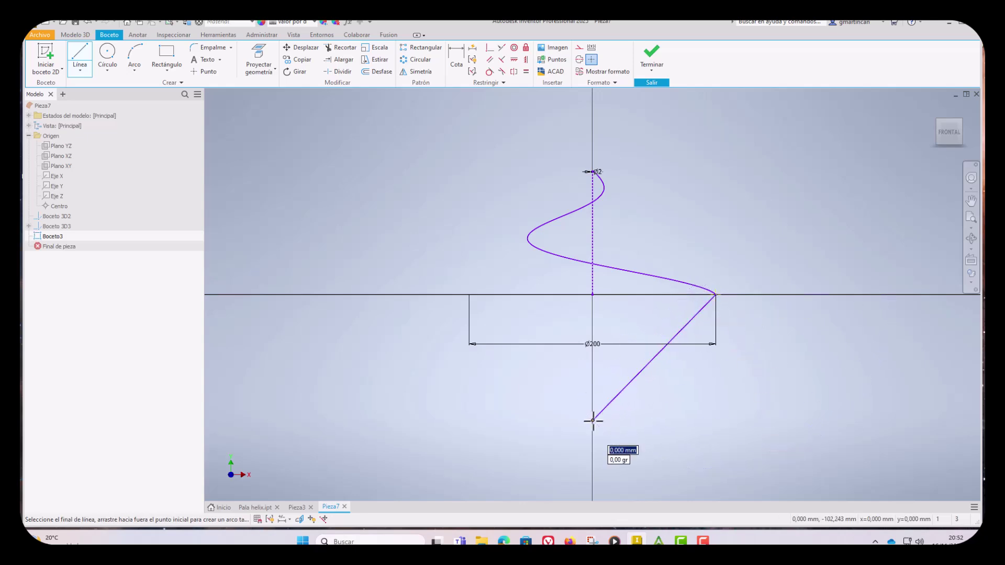
{"action": "right_click", "coordinate": [628, 404]}
{"action": "left_click", "coordinate": [659, 403]}
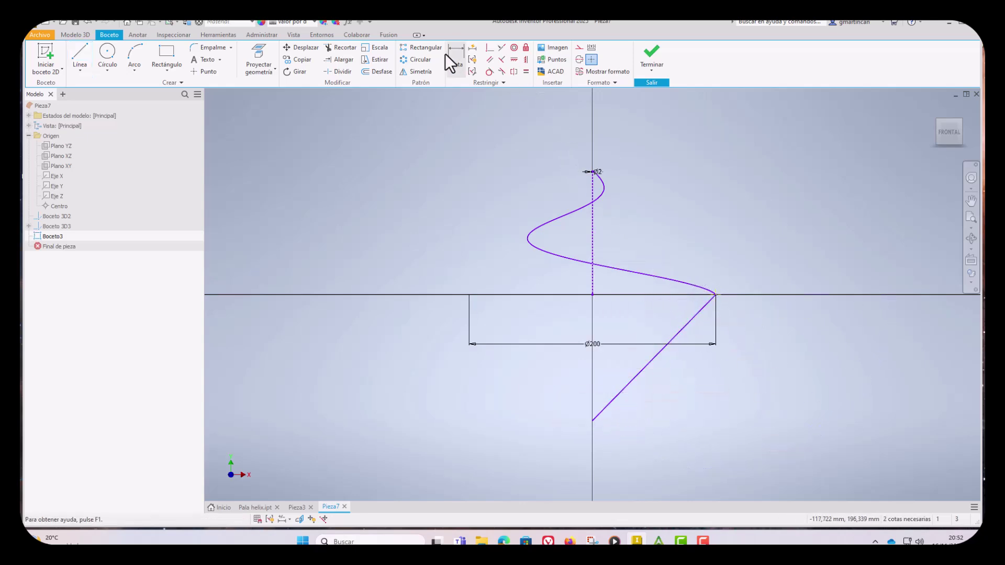
- Align the sloping line's lower end point vertically with the origin using a Vertical constraint
{"action": "left_click", "coordinate": [526, 60]}
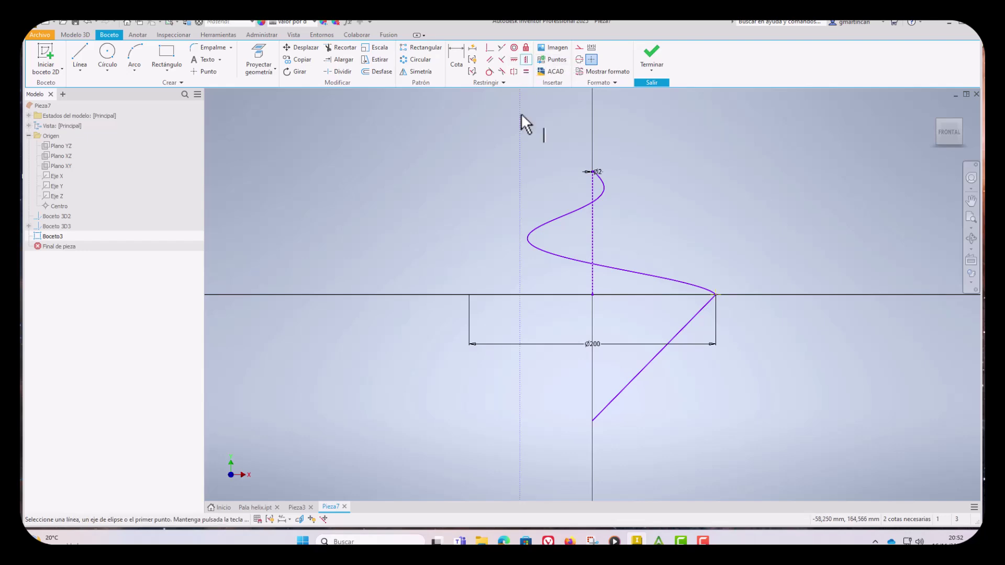
{"action": "left_click", "coordinate": [593, 419]}
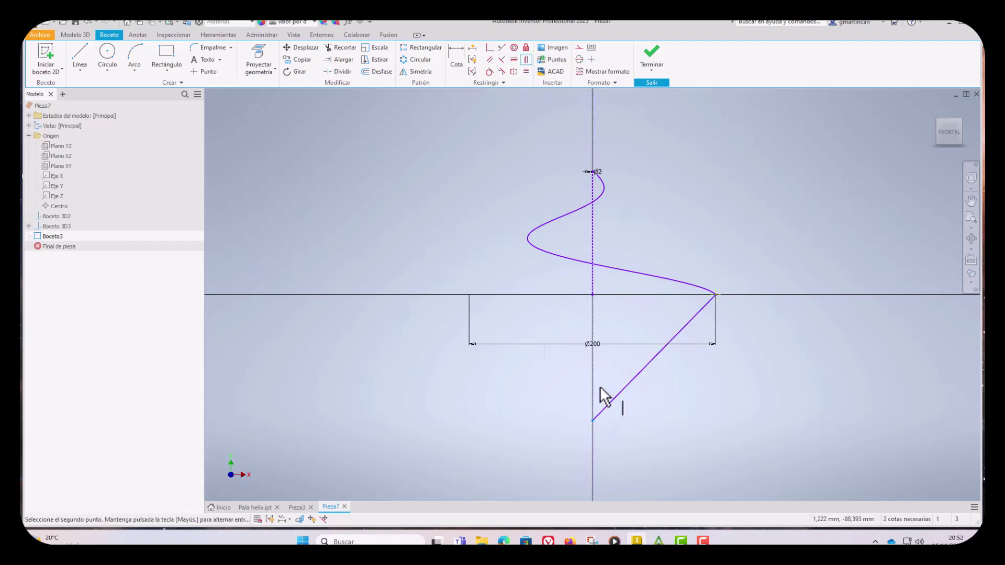
{"action": "right_click", "coordinate": [608, 321]}
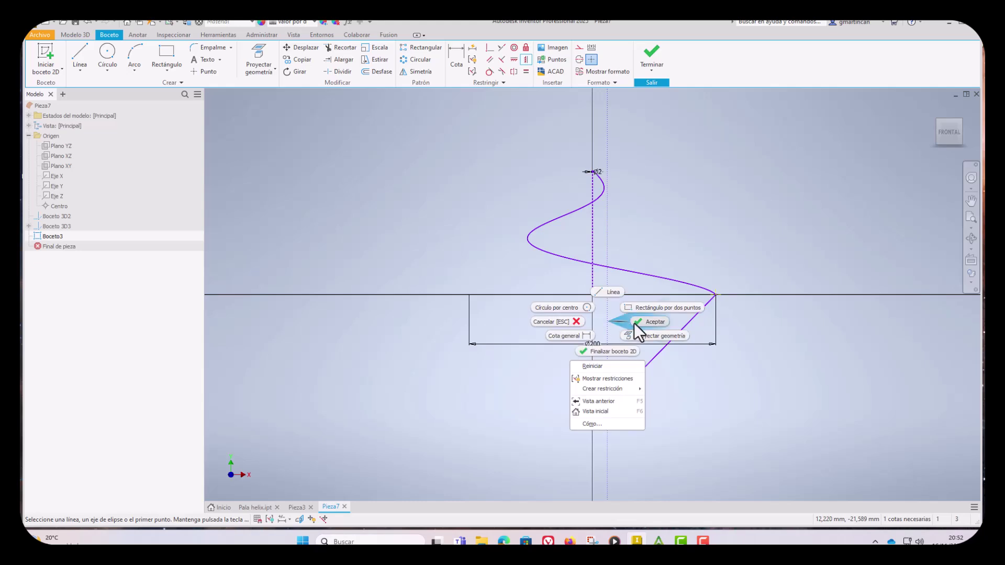
{"action": "left_click", "coordinate": [634, 322]}
- Dimension the angle between the sloping line and the YZ plane as 60 degrees and finish the sketch
{"action": "left_click", "coordinate": [455, 54]}
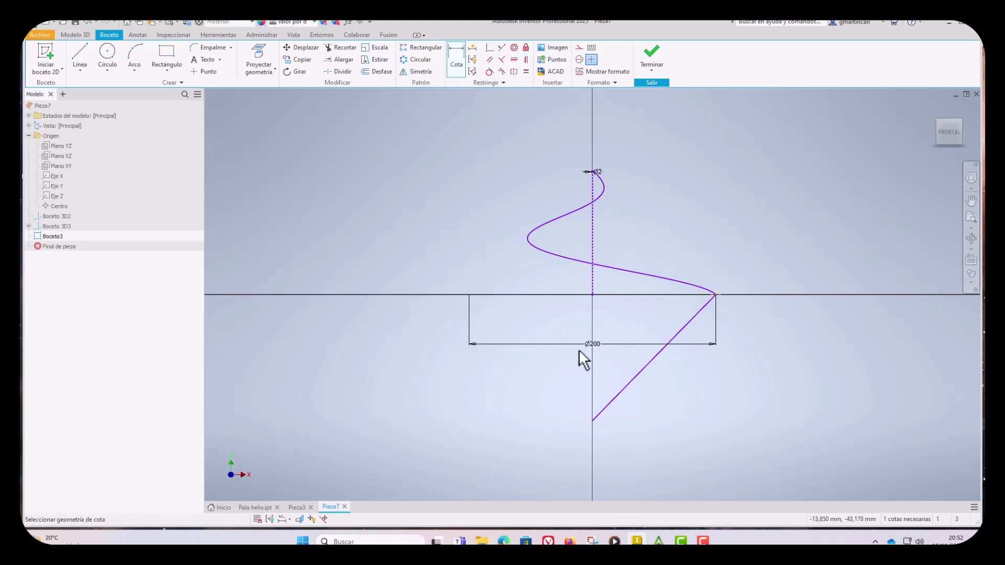
{"action": "left_click", "coordinate": [607, 404]}
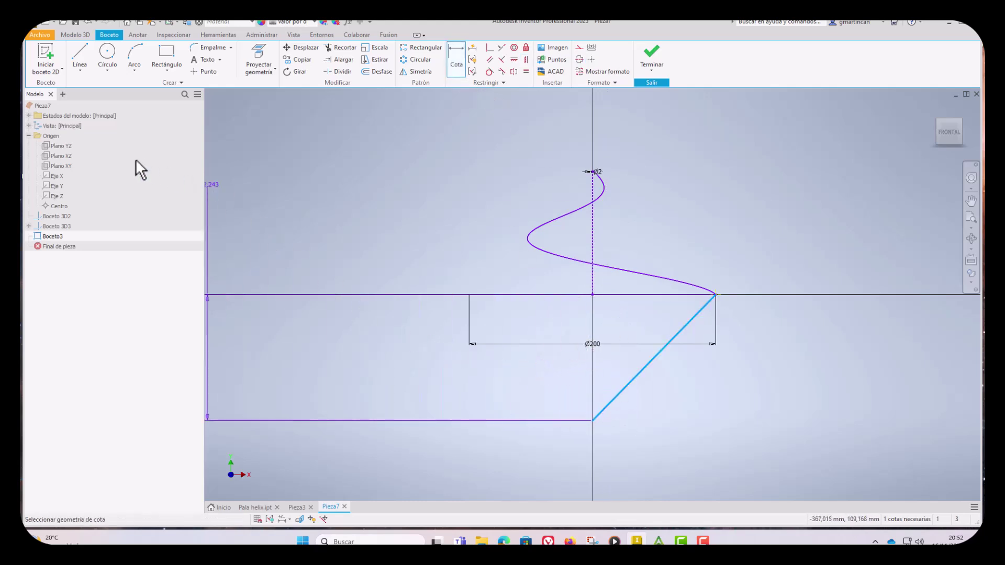
{"action": "left_click", "coordinate": [47, 145]}
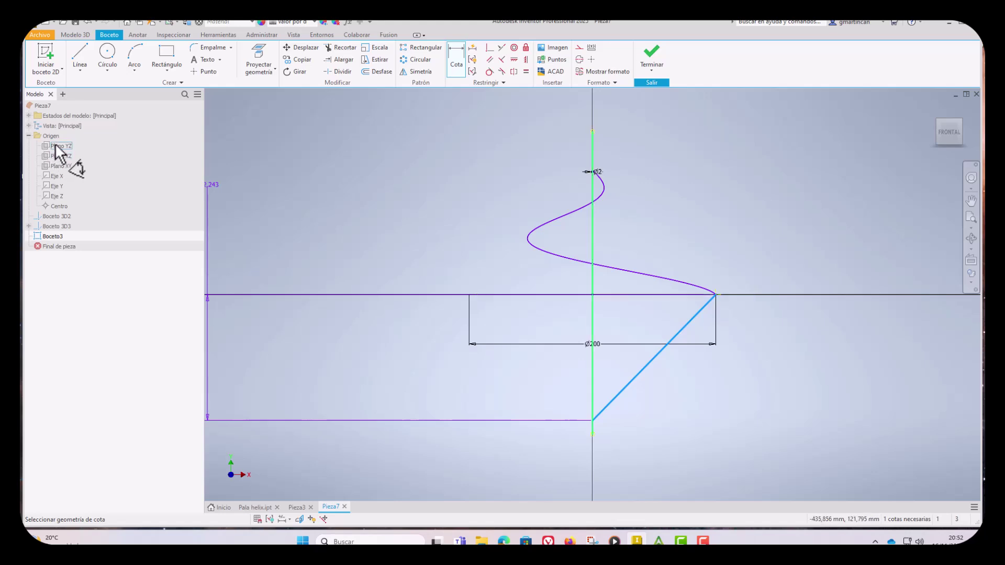
{"action": "left_click", "coordinate": [628, 397]}
{"action": "key", "text": "Return"}
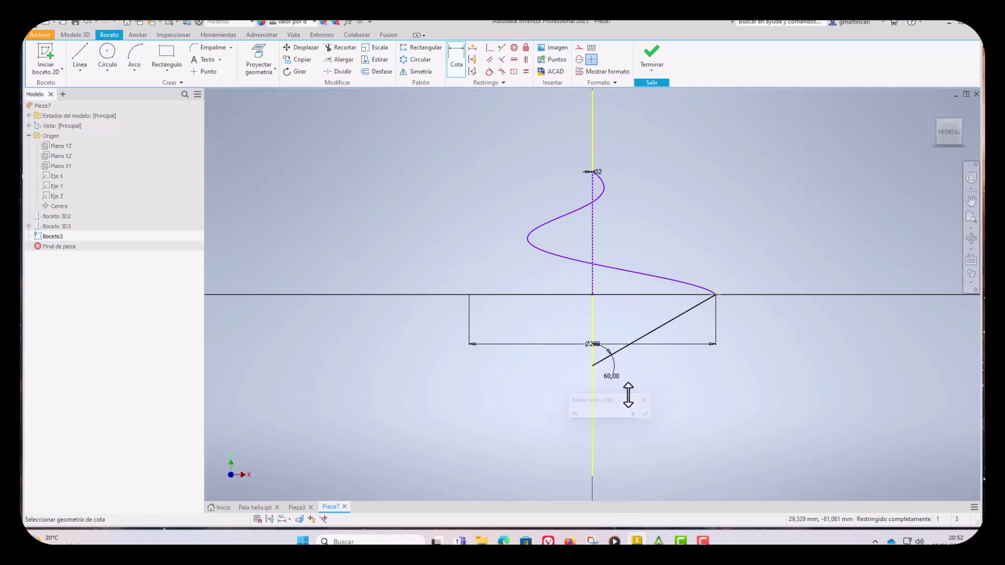
{"action": "left_click", "coordinate": [652, 53]}
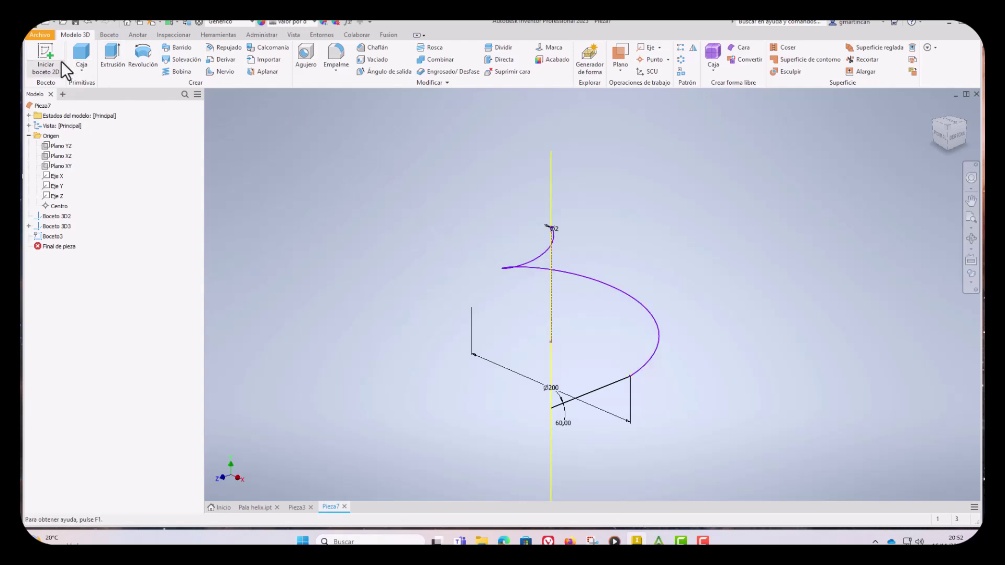
{"action": "left_click", "coordinate": [45, 52]}
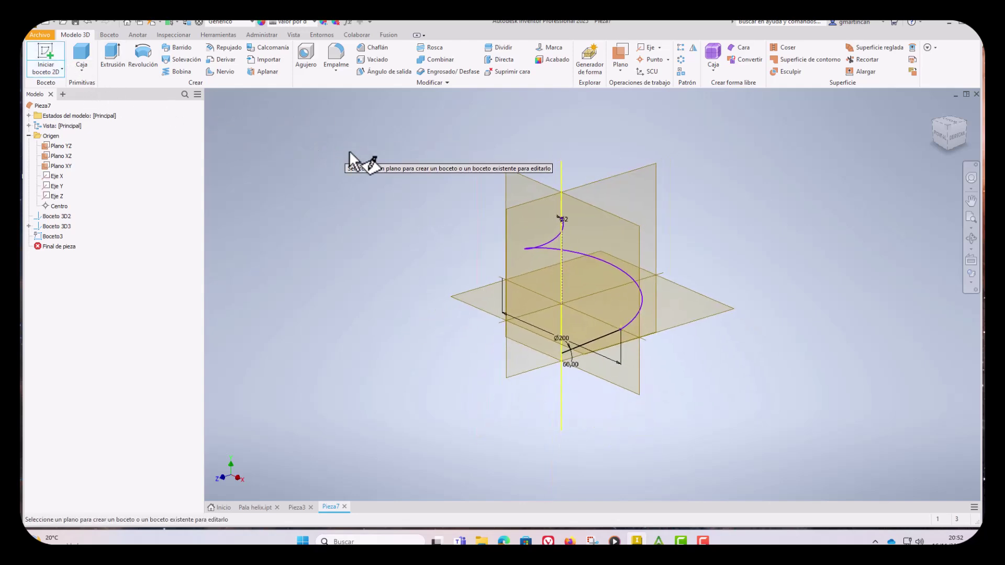
{"action": "left_click", "coordinate": [506, 219]}
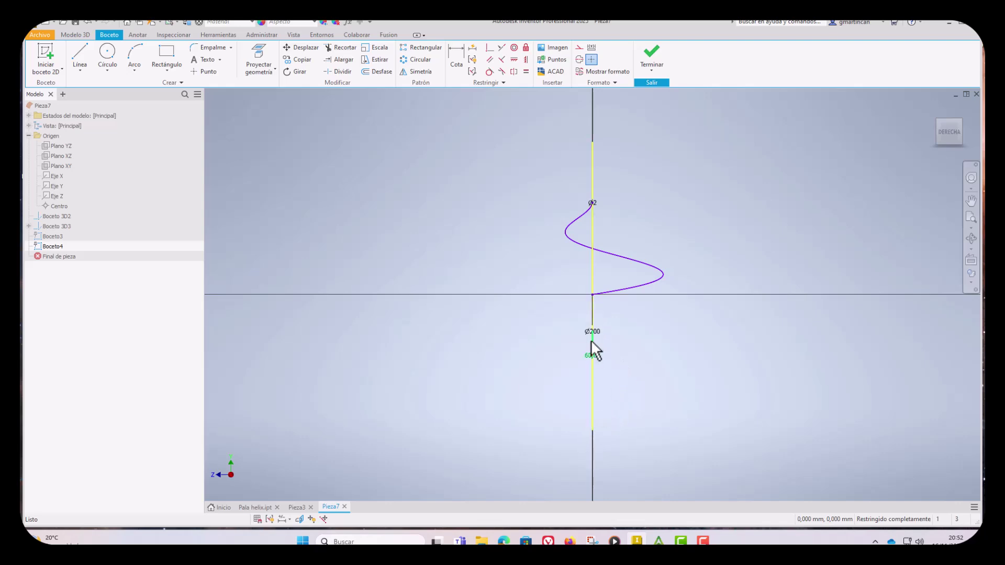
{"action": "left_click", "coordinate": [660, 58]}
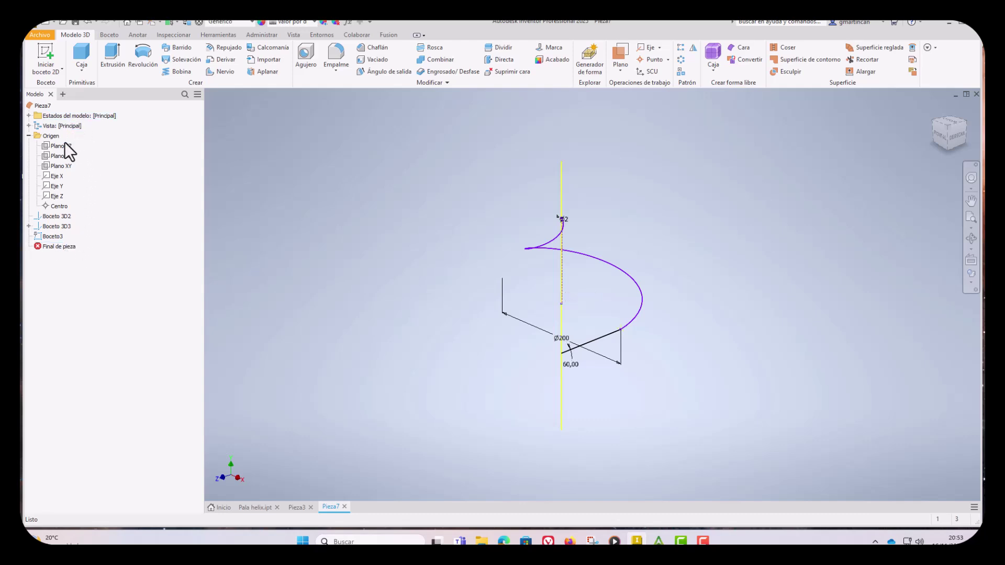
- Start a new 2D sketch on the XY plane and project the sloping line's lower end point into it
{"action": "left_click", "coordinate": [46, 55]}
{"action": "left_click", "coordinate": [523, 192]}
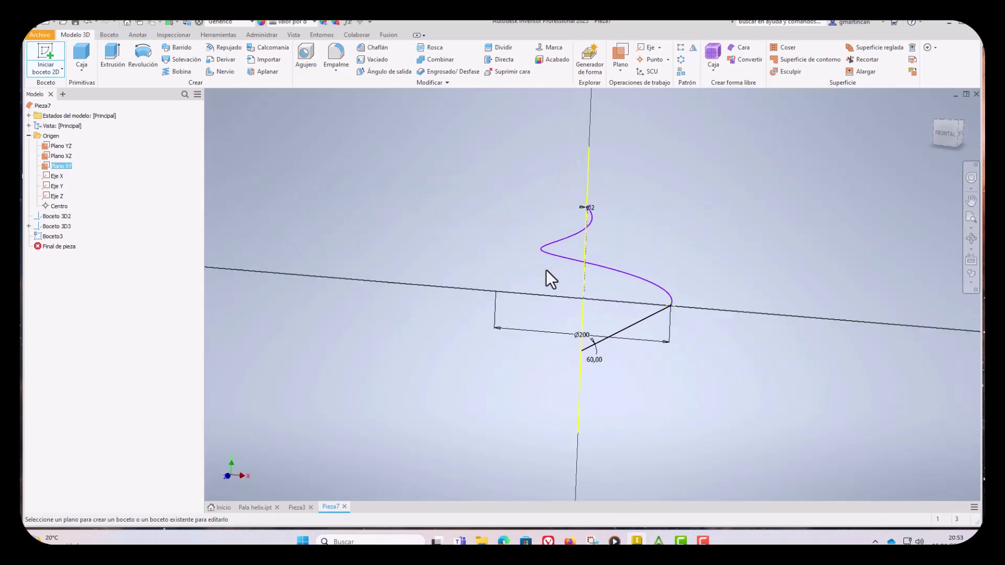
{"action": "scroll", "coordinate": [611, 341], "scroll_direction": "up", "scroll_amount": 5}
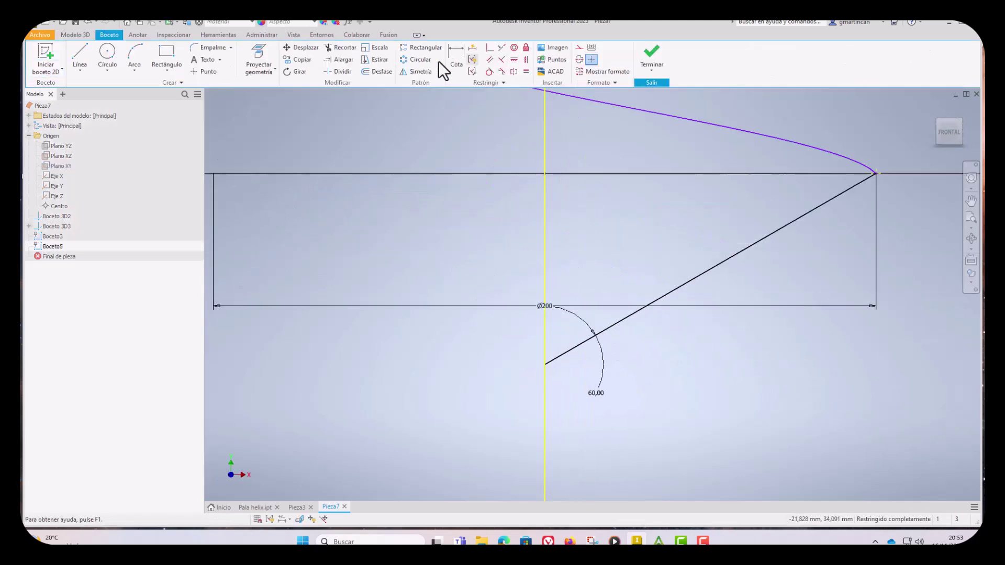
{"action": "left_click", "coordinate": [261, 60]}
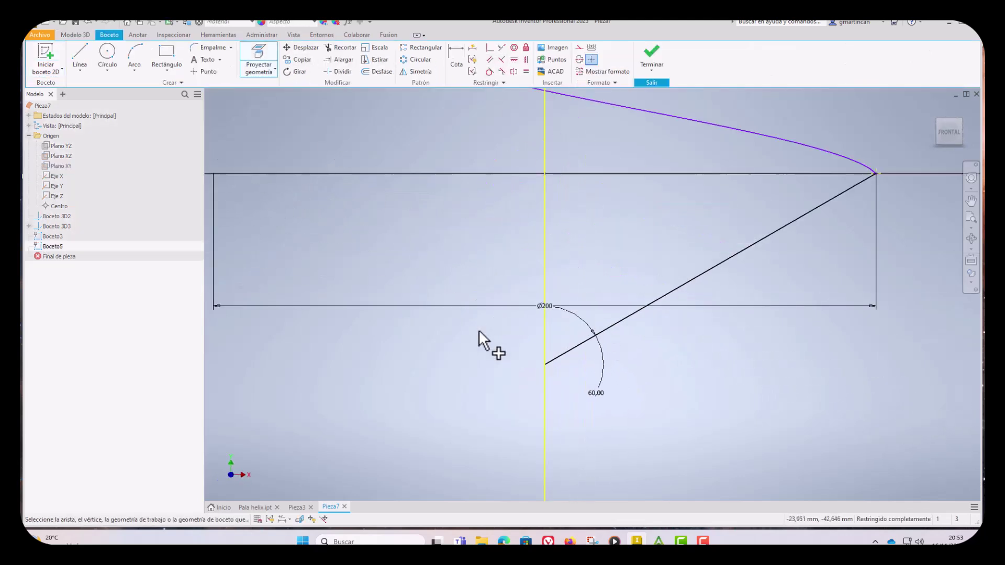
{"action": "left_click", "coordinate": [544, 365]}
{"action": "right_click", "coordinate": [497, 382]}
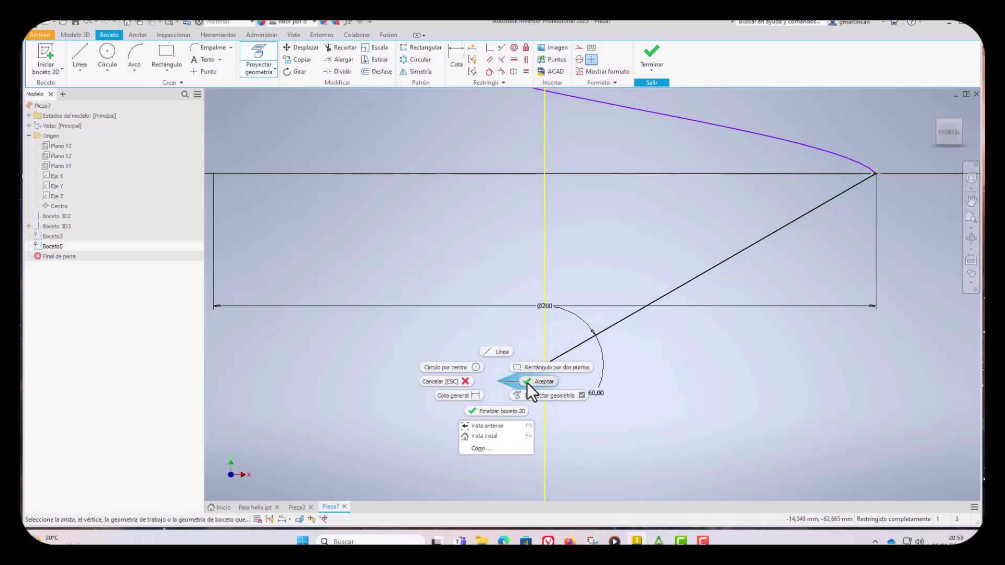
{"action": "left_click", "coordinate": [525, 384]}
- Project the upper end point of the helix into the sketch
{"action": "scroll", "coordinate": [522, 387], "scroll_direction": "down", "scroll_amount": 4}
{"action": "left_click_drag", "start_coordinate": [521, 358], "coordinate": [521, 335]}
{"action": "scroll", "coordinate": [537, 201], "scroll_direction": "up", "scroll_amount": 6}
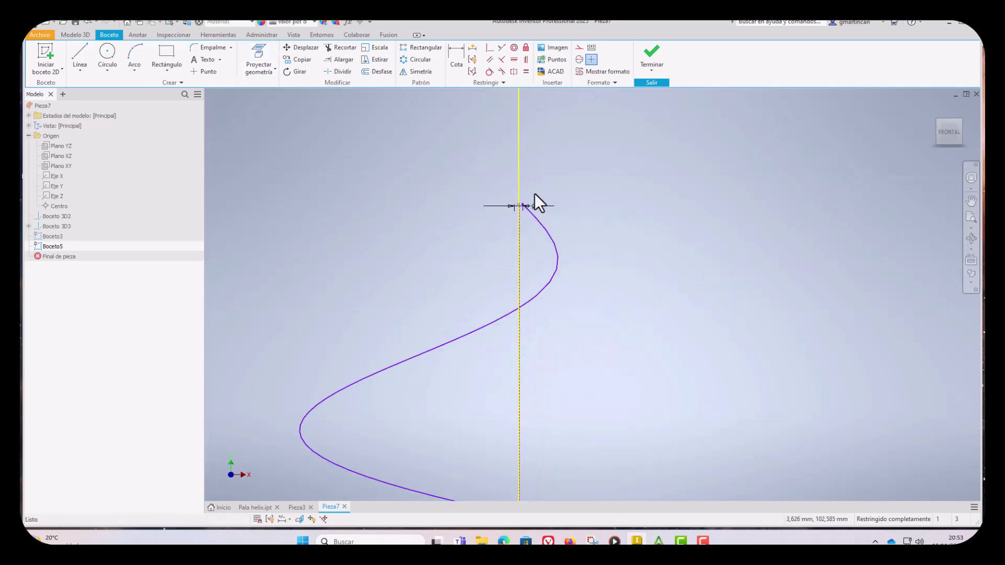
{"action": "left_click", "coordinate": [259, 53]}
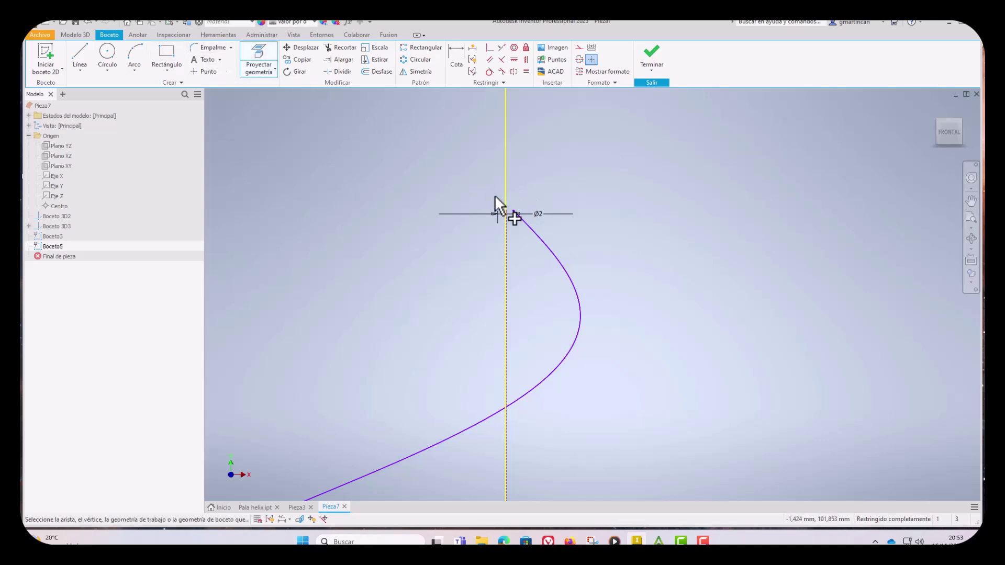
{"action": "right_click", "coordinate": [526, 190]}
{"action": "left_click", "coordinate": [553, 191]}
- Draw a vertical line about 158 mm long from the projected lower point up to the height of the helix's upper end
{"action": "scroll", "coordinate": [498, 251], "scroll_direction": "down", "scroll_amount": 4}
{"action": "scroll", "coordinate": [501, 442], "scroll_direction": "down", "scroll_amount": 3}
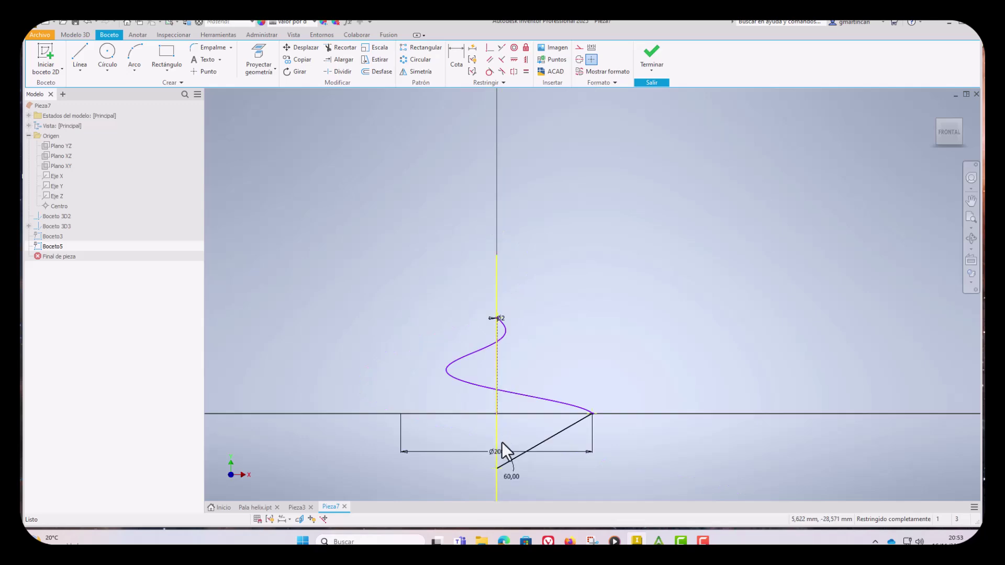
{"action": "scroll", "coordinate": [510, 475], "scroll_direction": "up", "scroll_amount": 5}
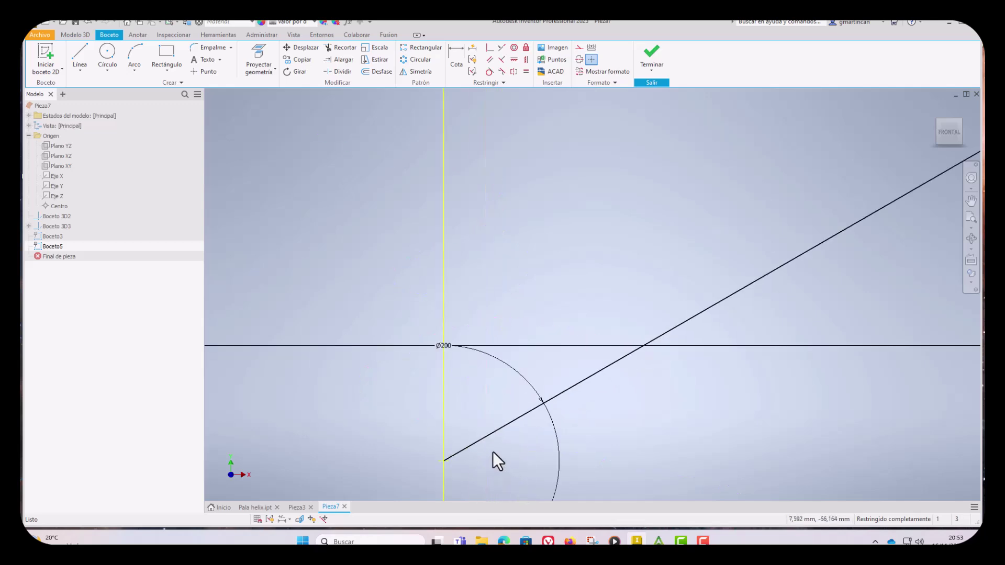
{"action": "left_click", "coordinate": [81, 52]}
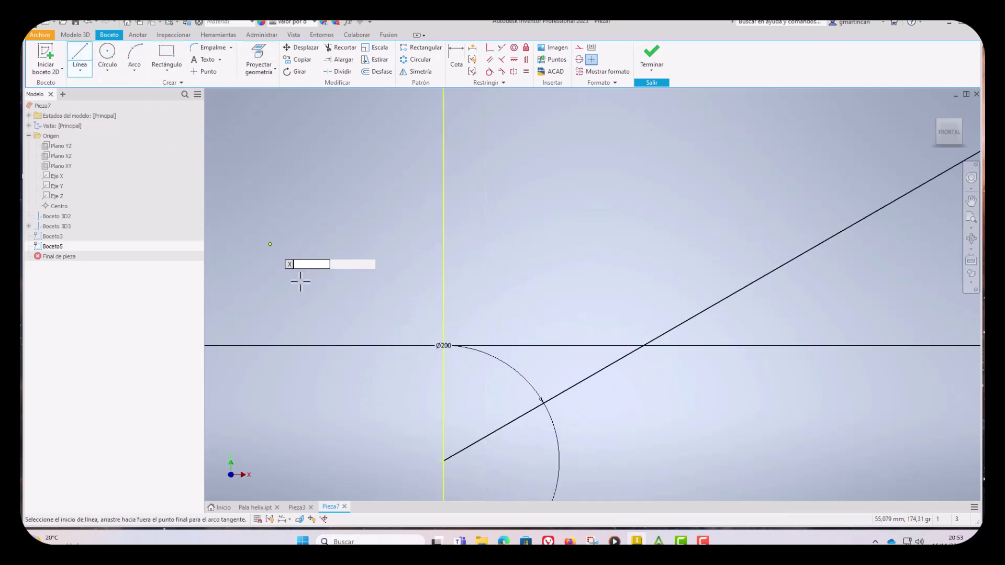
{"action": "left_click", "coordinate": [449, 458]}
{"action": "scroll", "coordinate": [432, 366], "scroll_direction": "down", "scroll_amount": 4}
{"action": "scroll", "coordinate": [449, 220], "scroll_direction": "up", "scroll_amount": 4}
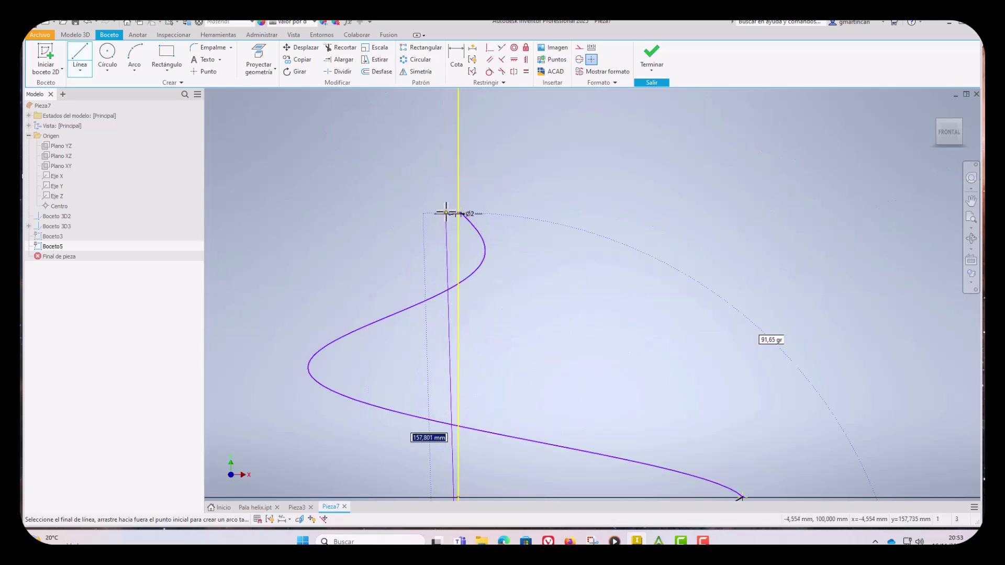
{"action": "left_click", "coordinate": [492, 220]}
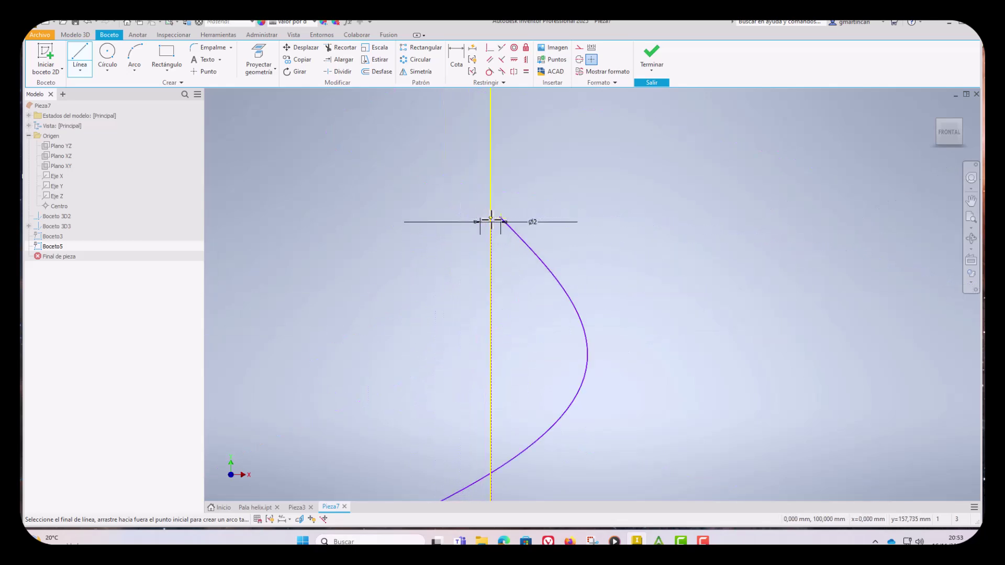
{"action": "right_click", "coordinate": [525, 201]}
{"action": "left_click", "coordinate": [550, 202]}
- Align the vertical line's upper end with the projected helix end point using a Horizontal constraint and finish the sketch
{"action": "scroll", "coordinate": [485, 216], "scroll_direction": "up", "scroll_amount": 4}
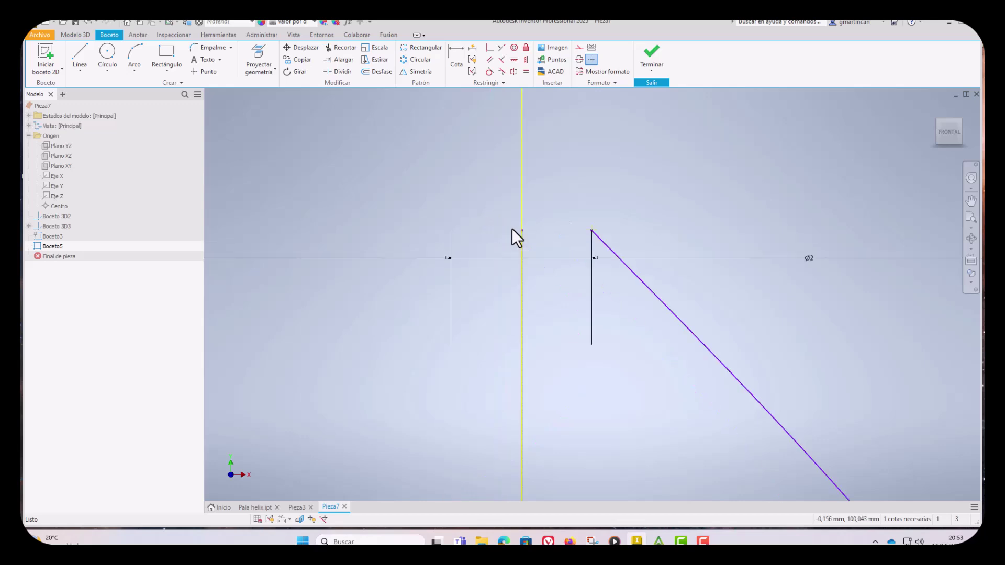
{"action": "left_click", "coordinate": [514, 59]}
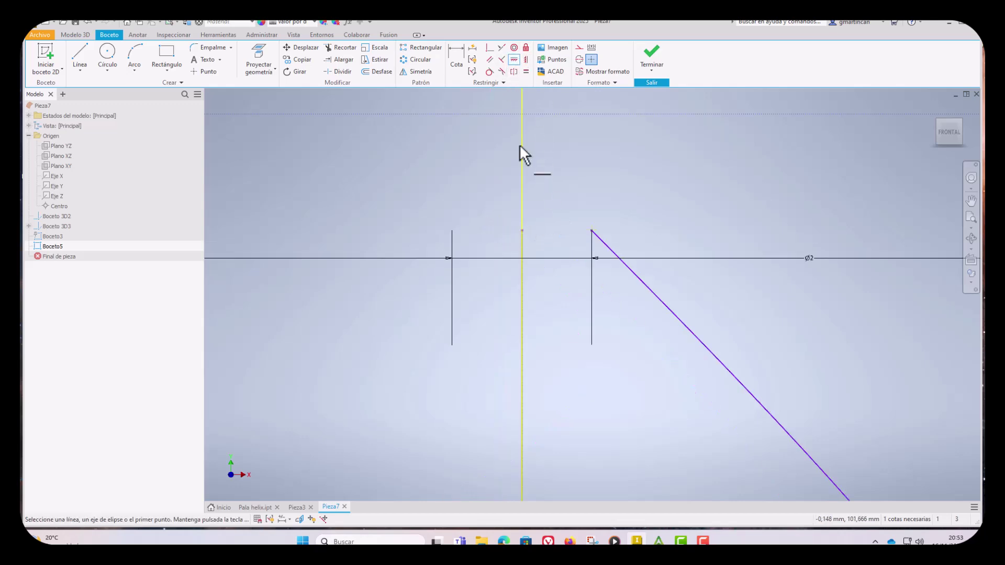
{"action": "left_click", "coordinate": [523, 231]}
{"action": "left_click", "coordinate": [593, 231]}
{"action": "right_click", "coordinate": [626, 205]}
{"action": "left_click", "coordinate": [651, 205]}
{"action": "scroll", "coordinate": [652, 159], "scroll_direction": "down", "scroll_amount": 5}
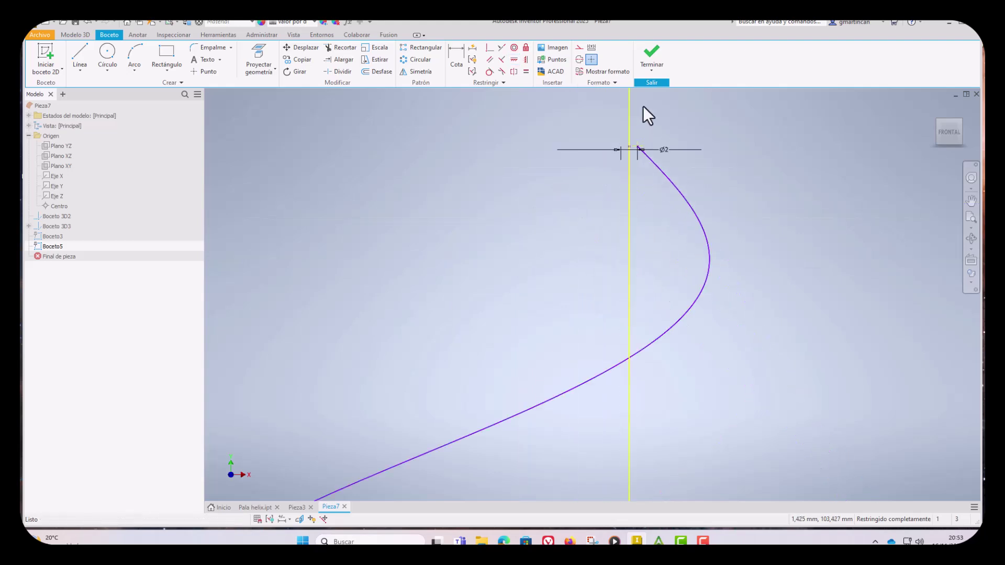
{"action": "left_click", "coordinate": [650, 55]}
- Start a surface Sweep with the sloping line as profile and the vertical line as path
{"action": "scroll", "coordinate": [630, 327], "scroll_direction": "down", "scroll_amount": 3}
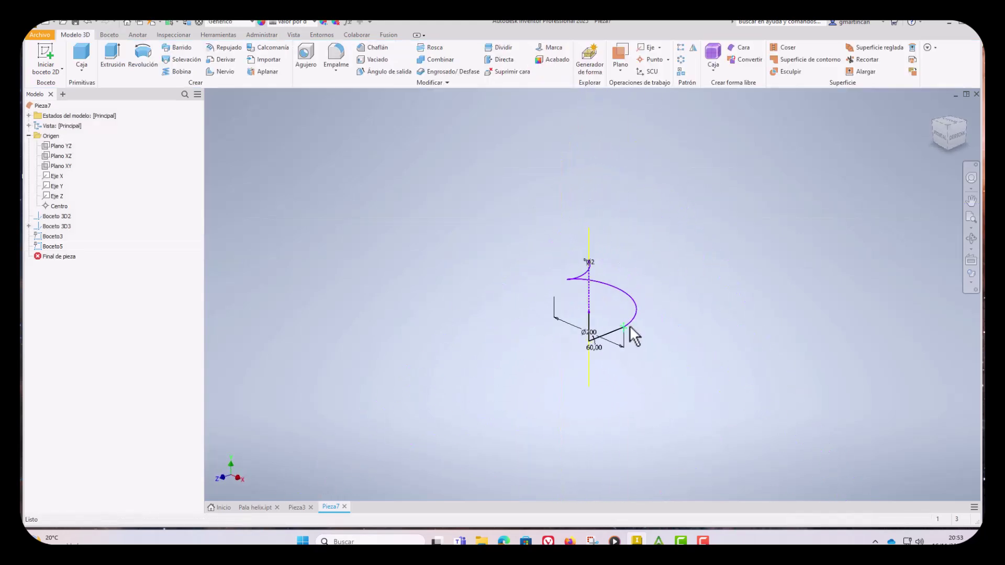
{"action": "scroll", "coordinate": [639, 320], "scroll_direction": "up", "scroll_amount": 3}
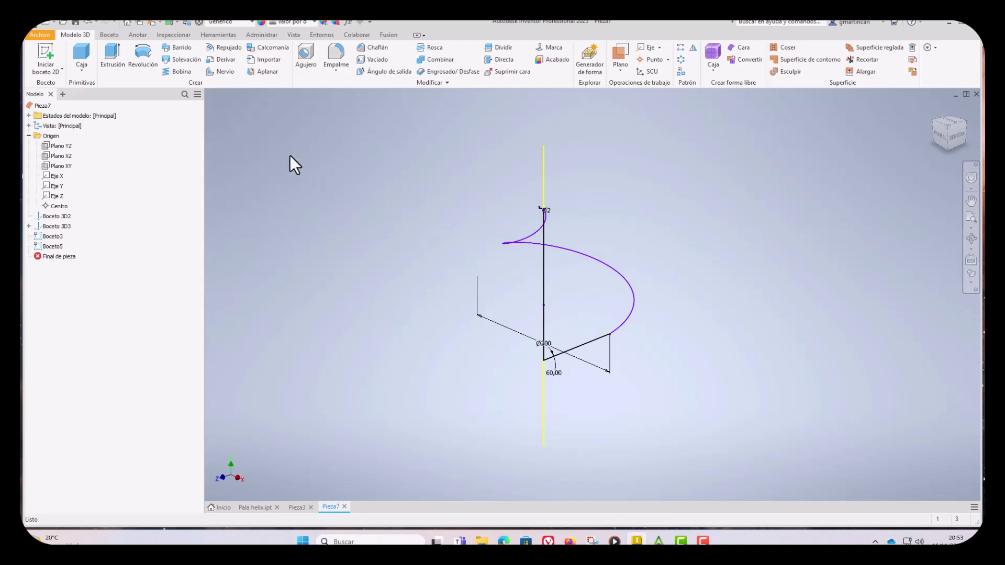
{"action": "left_click", "coordinate": [178, 49]}
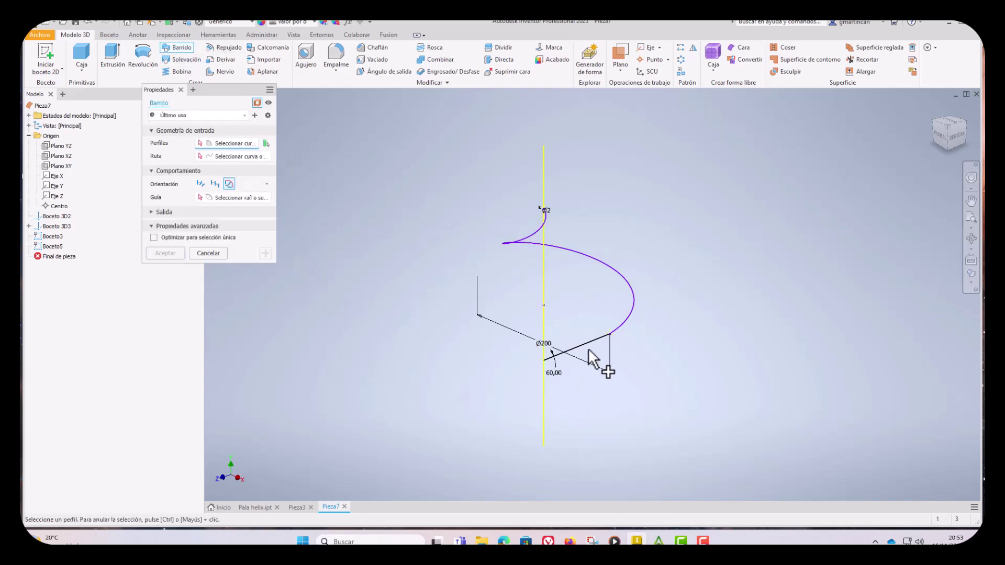
{"action": "left_click", "coordinate": [568, 353]}
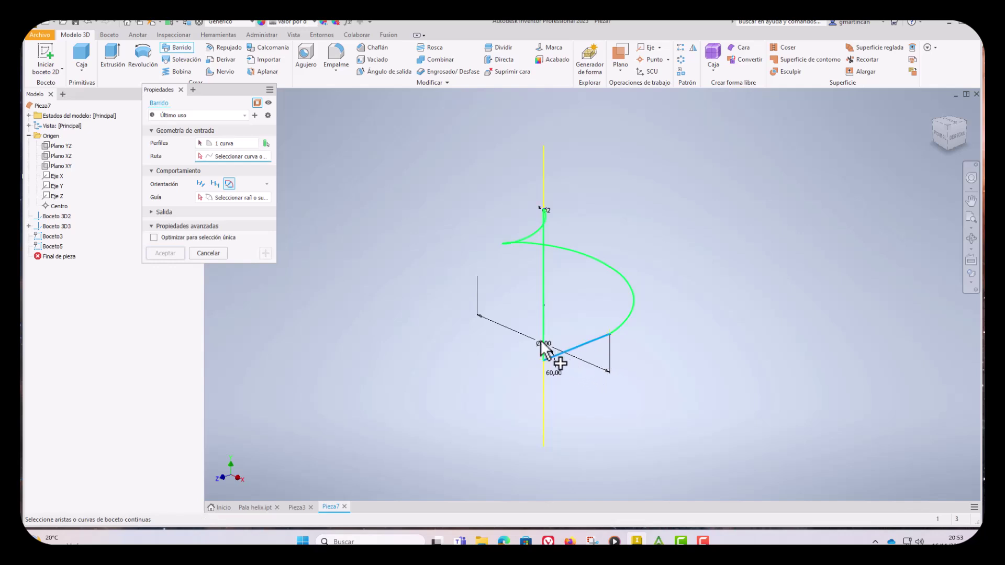
{"action": "scroll", "coordinate": [560, 302], "scroll_direction": "down", "scroll_amount": 4}
{"action": "scroll", "coordinate": [560, 302], "scroll_direction": "up", "scroll_amount": 2}
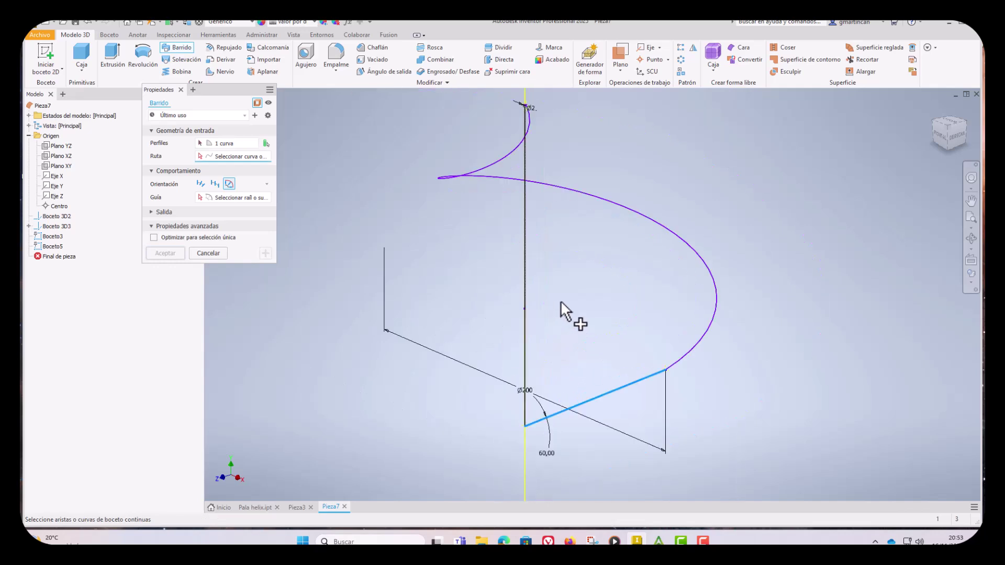
{"action": "right_click", "coordinate": [524, 303]}
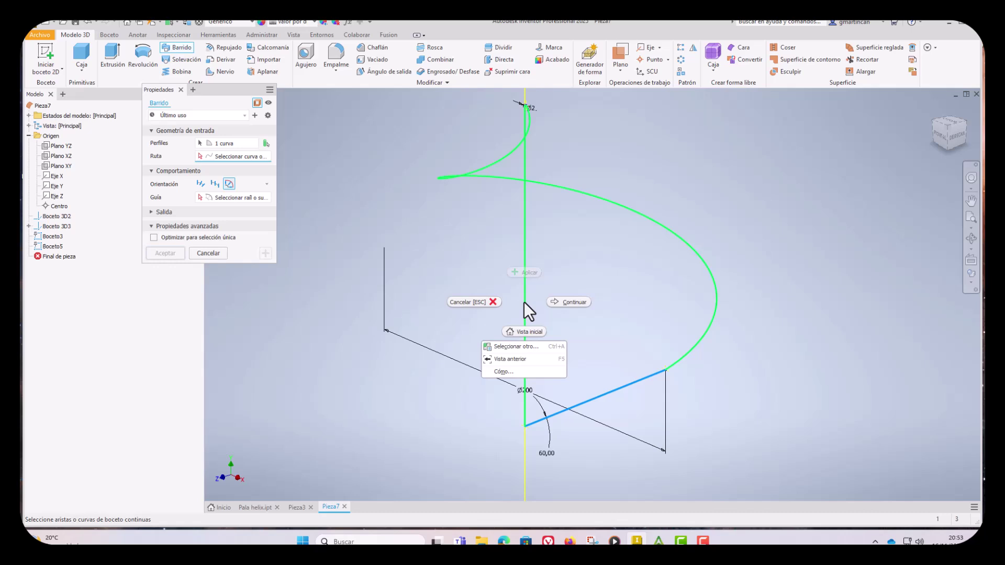
{"action": "left_click", "coordinate": [517, 347]}
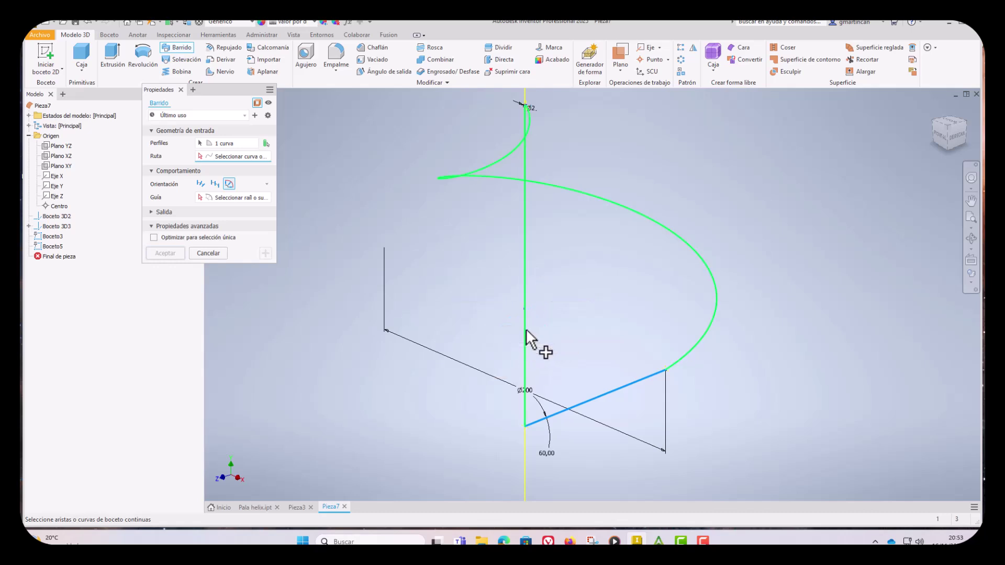
{"action": "right_click", "coordinate": [525, 330]}
{"action": "left_click", "coordinate": [536, 373]}
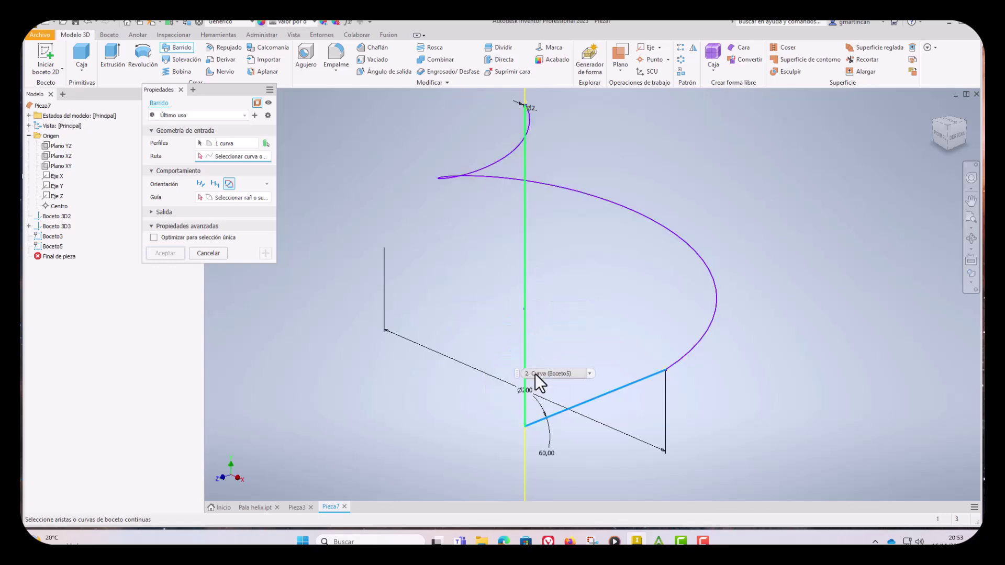
{"action": "left_click", "coordinate": [537, 375]}
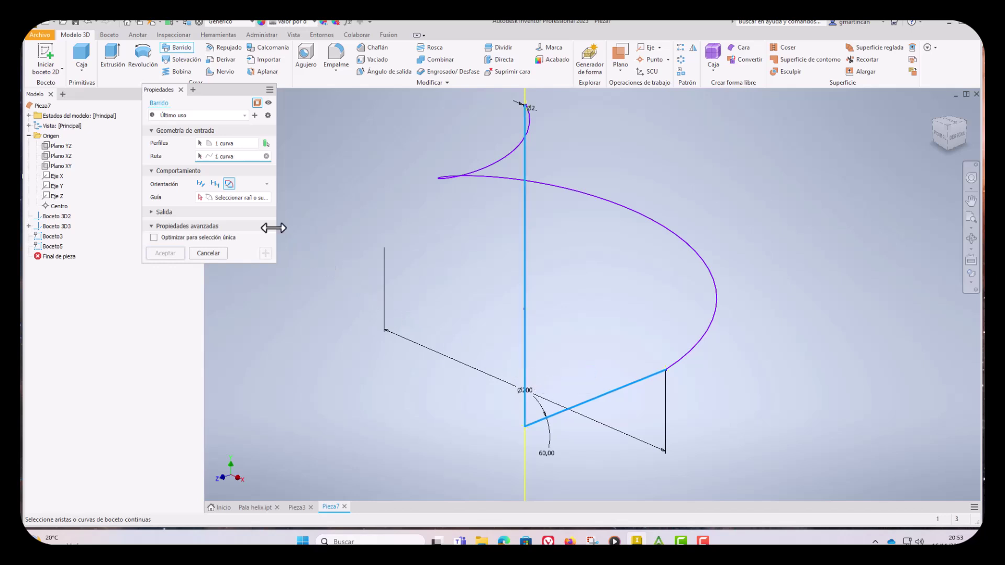
- Set the sweep orientation to guided, select the helix as guide rail, and create the swept surface
{"action": "left_click", "coordinate": [201, 184]}
{"action": "scroll", "coordinate": [505, 327], "scroll_direction": "up", "scroll_amount": 4}
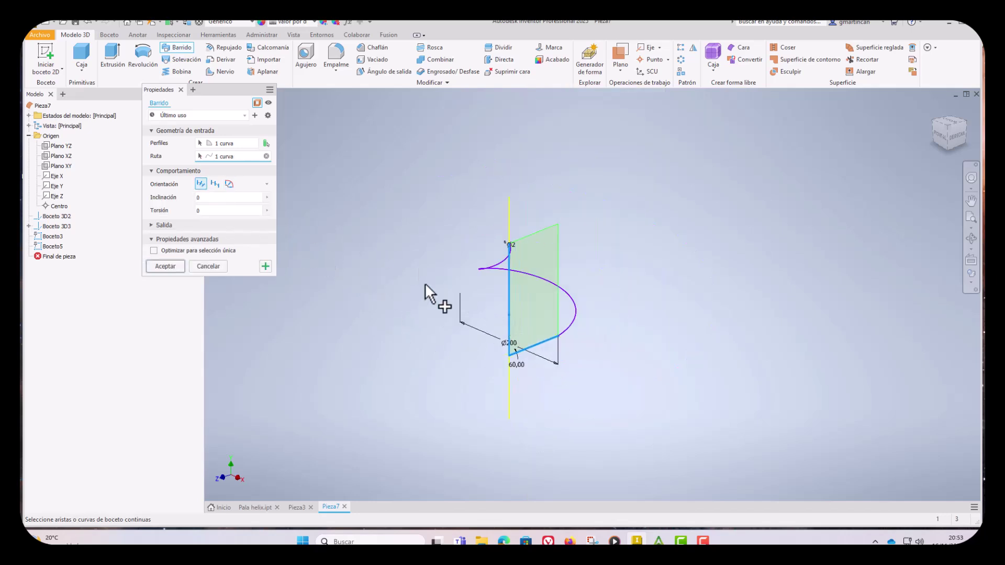
{"action": "left_click", "coordinate": [230, 184]}
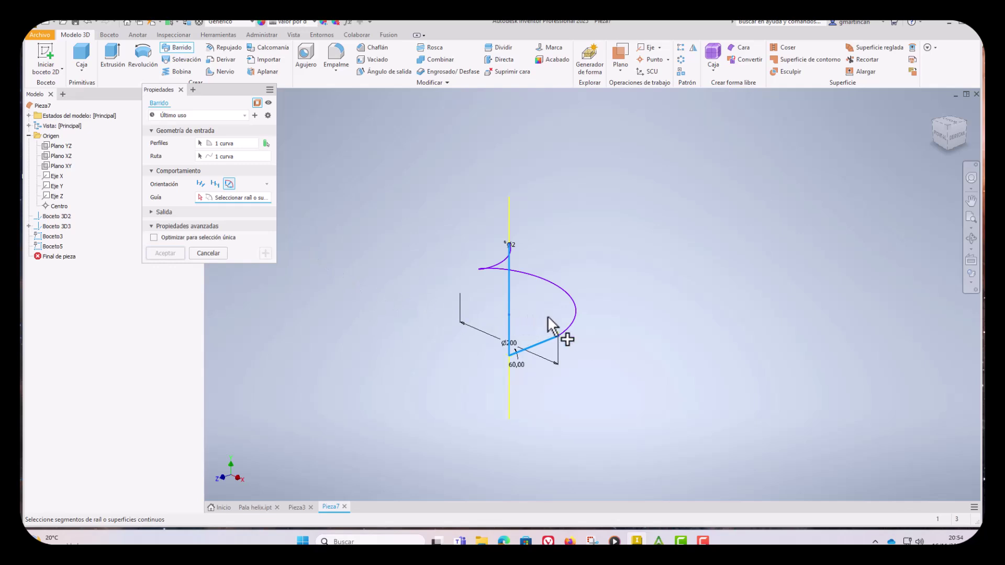
{"action": "left_click", "coordinate": [572, 328]}
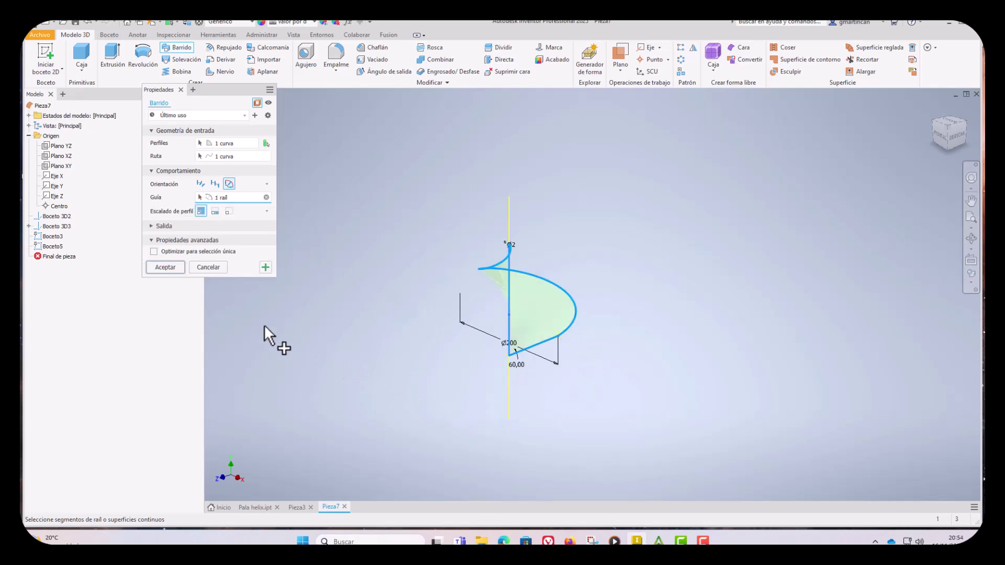
{"action": "left_click", "coordinate": [165, 268]}
{"action": "scroll", "coordinate": [450, 299], "scroll_direction": "down", "scroll_amount": 3}
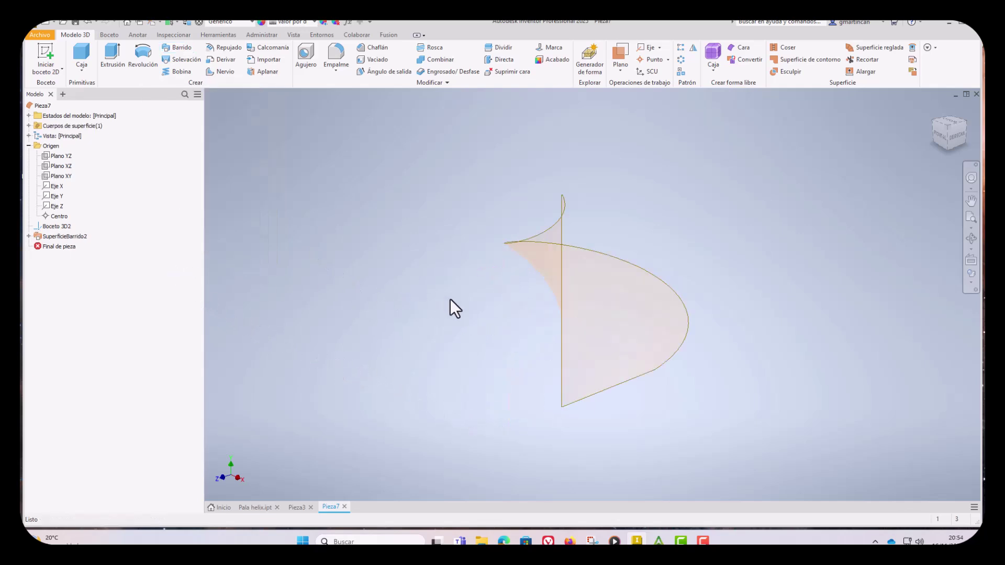
- Sketch a 10 mm diameter circle centred on the origin on the XZ plane and finish the sketch
{"action": "middle_click_drag", "start_coordinate": [451, 298], "coordinate": [425, 328], "text": "shift"}
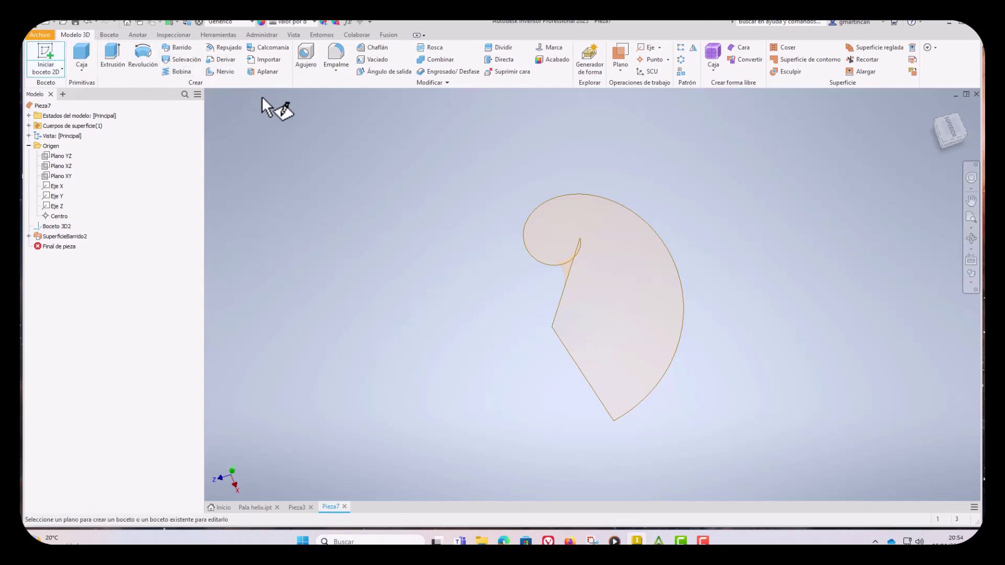
{"action": "left_click", "coordinate": [54, 166]}
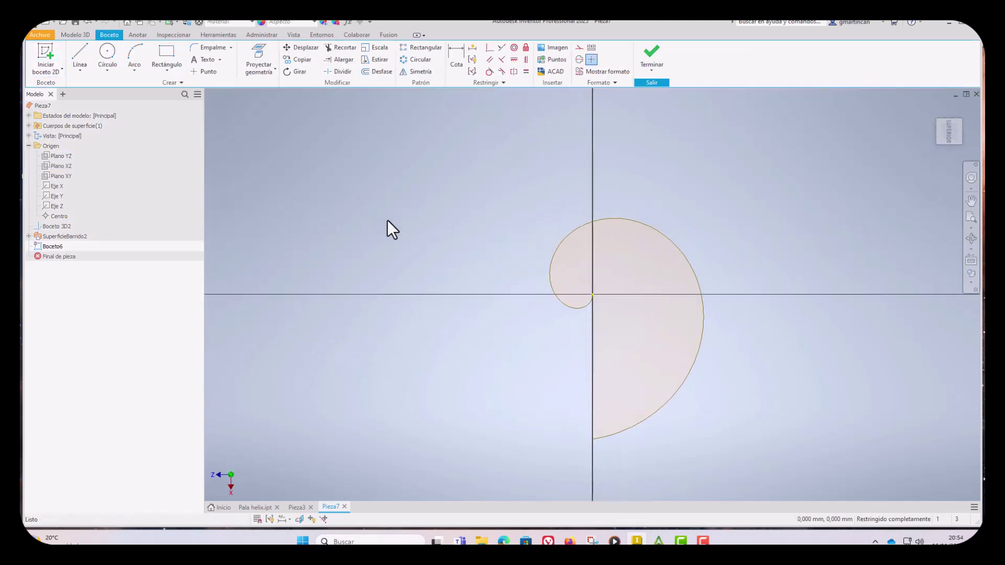
{"action": "left_click", "coordinate": [112, 59]}
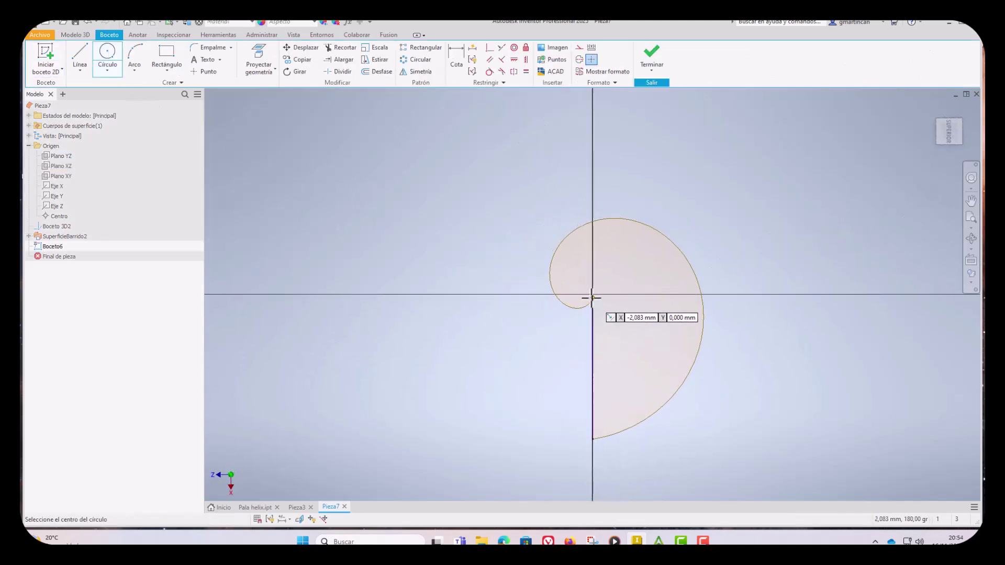
{"action": "scroll", "coordinate": [595, 303], "scroll_direction": "down", "scroll_amount": 4}
{"action": "scroll", "coordinate": [597, 298], "scroll_direction": "up", "scroll_amount": 10}
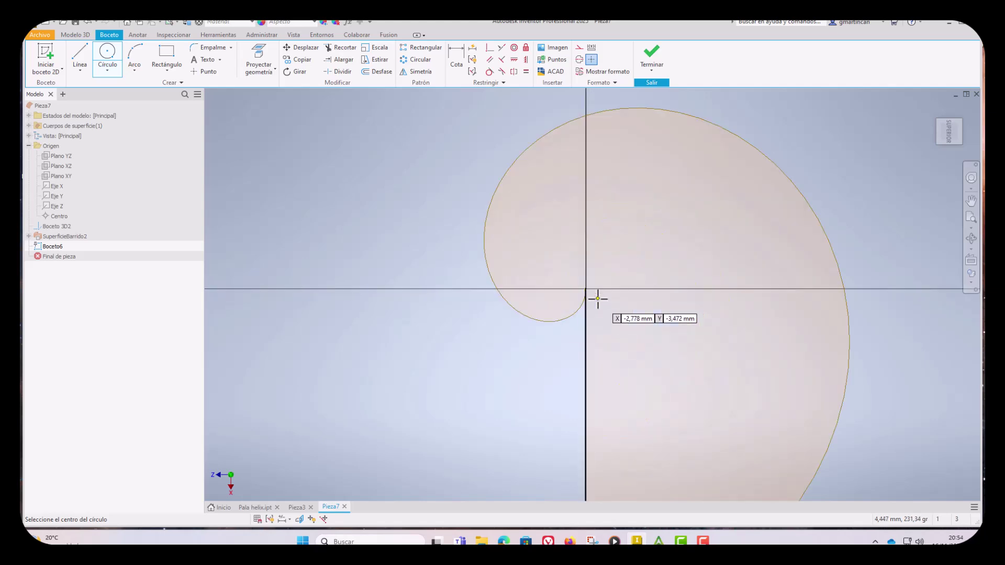
{"action": "left_click", "coordinate": [555, 263]}
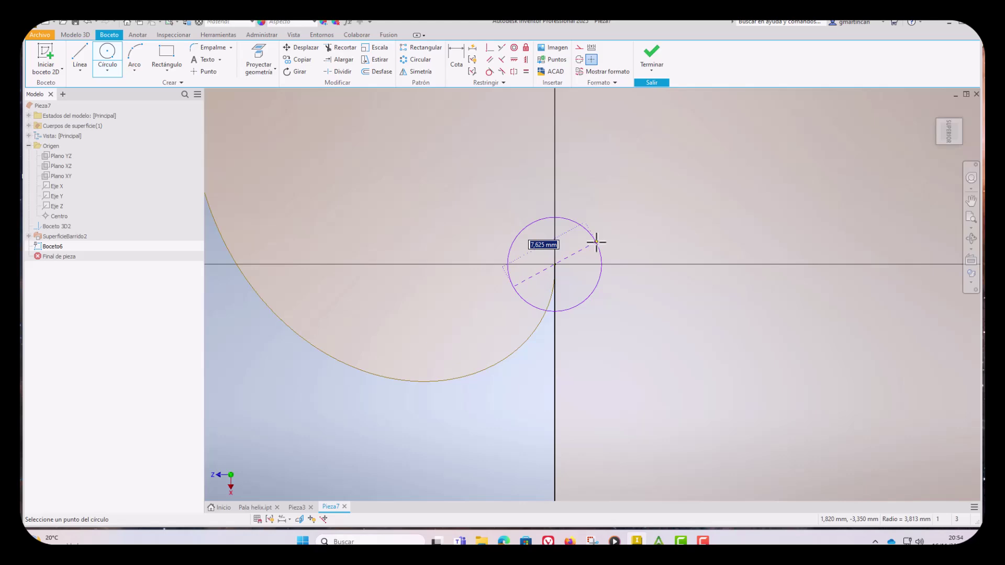
{"action": "key", "text": "Return"}
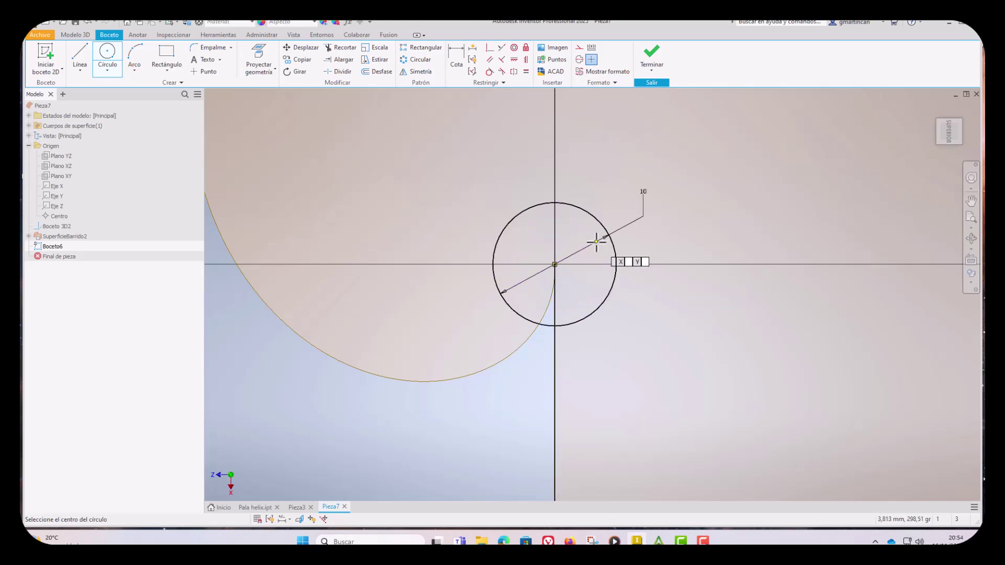
{"action": "left_click", "coordinate": [651, 52]}
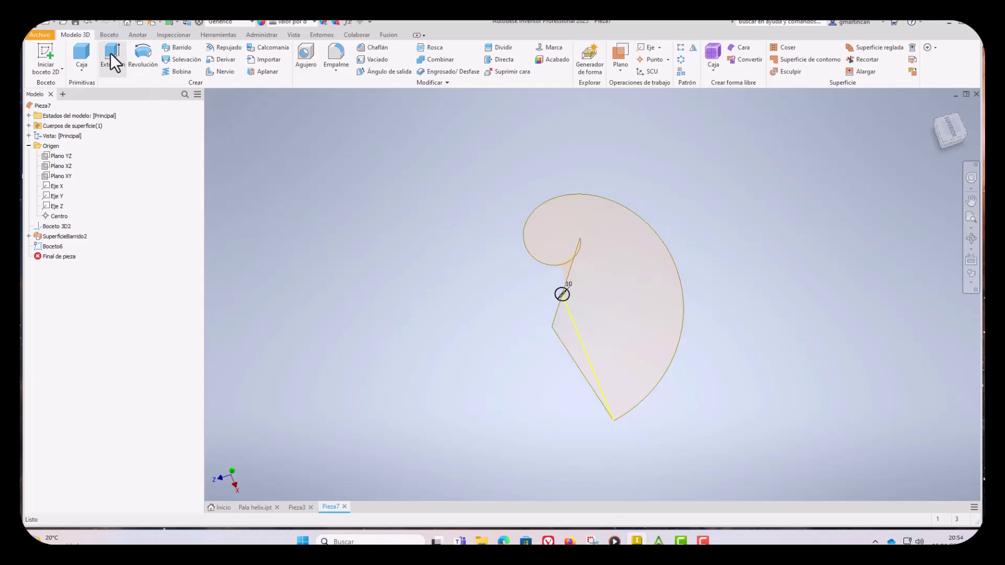
- Start a surface Extrude of the circle and set its extent to the vertical line's upper end point
{"action": "left_click", "coordinate": [112, 53]}
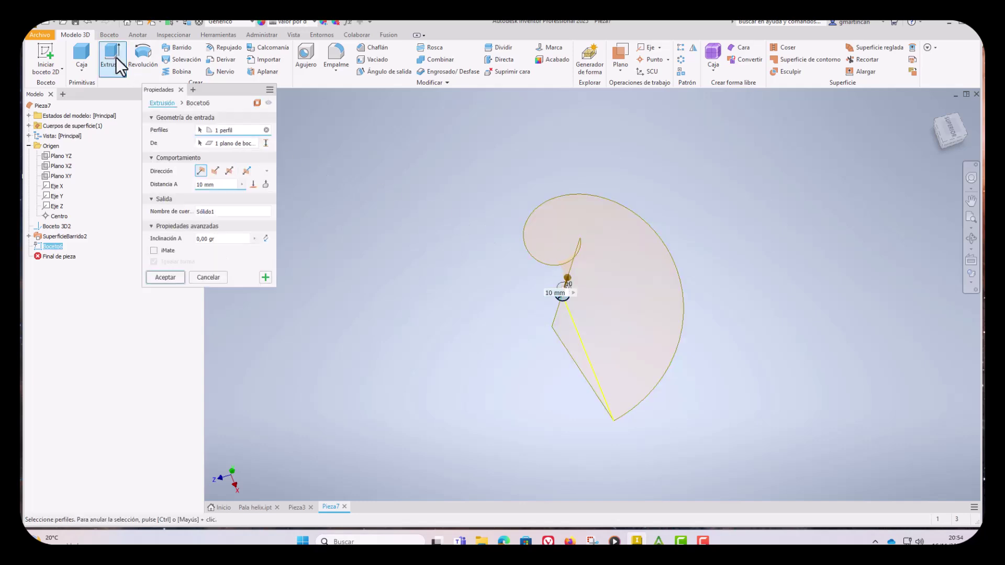
{"action": "left_click", "coordinate": [254, 103]}
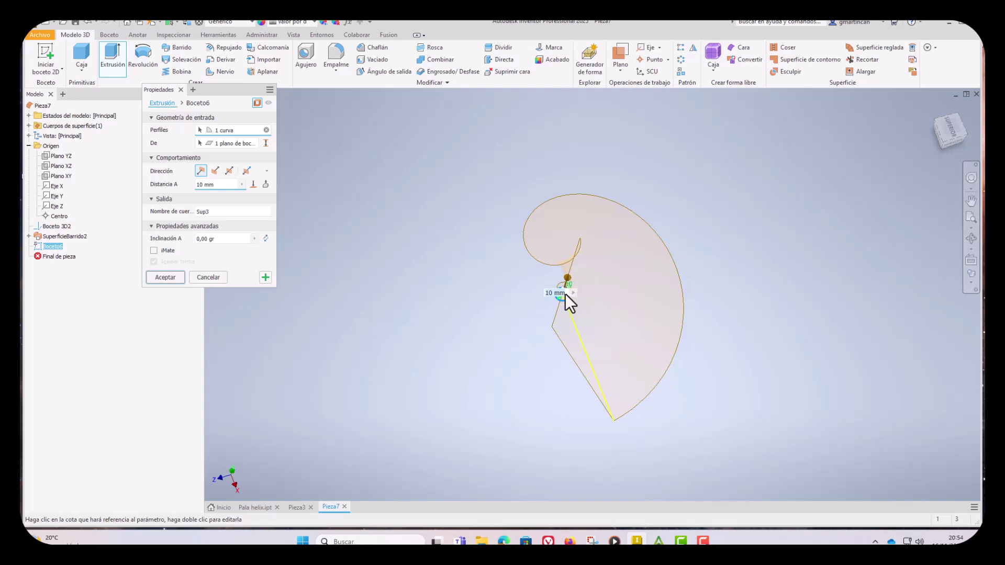
{"action": "middle_click_drag", "start_coordinate": [601, 304], "coordinate": [596, 282], "text": "shift"}
{"action": "scroll", "coordinate": [576, 314], "scroll_direction": "up", "scroll_amount": 6}
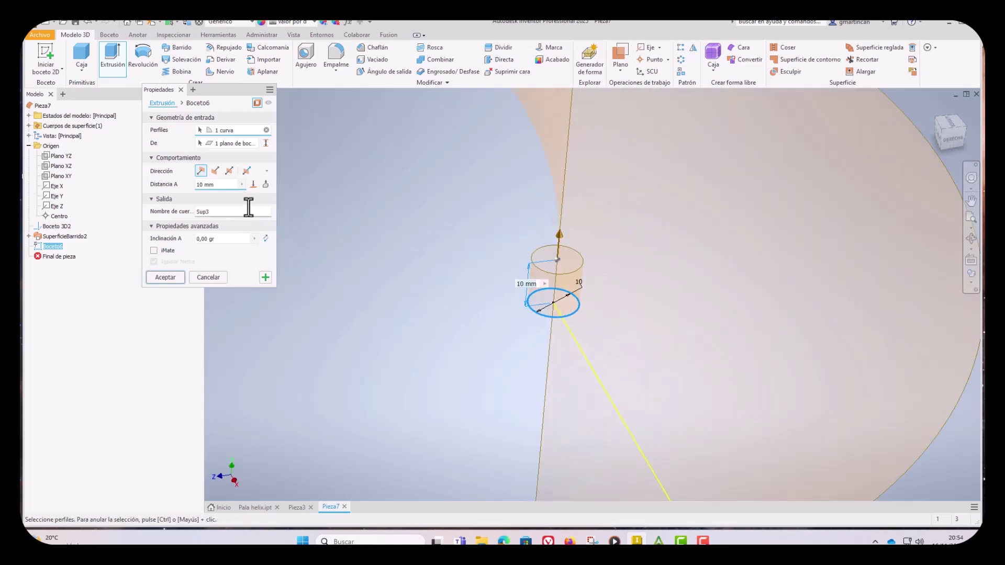
{"action": "left_click", "coordinate": [253, 185]}
{"action": "scroll", "coordinate": [514, 304], "scroll_direction": "down", "scroll_amount": 3}
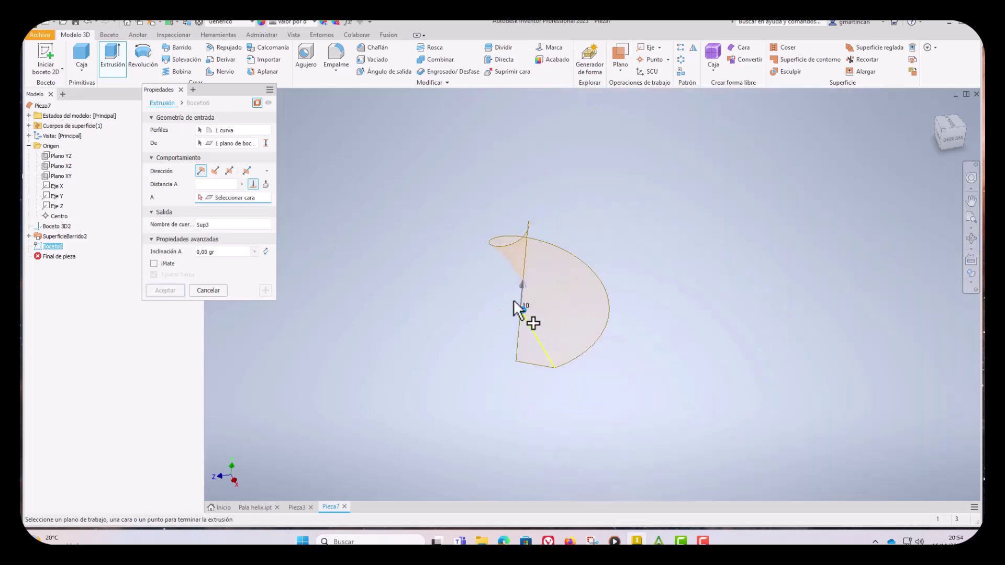
{"action": "left_click", "coordinate": [530, 222]}
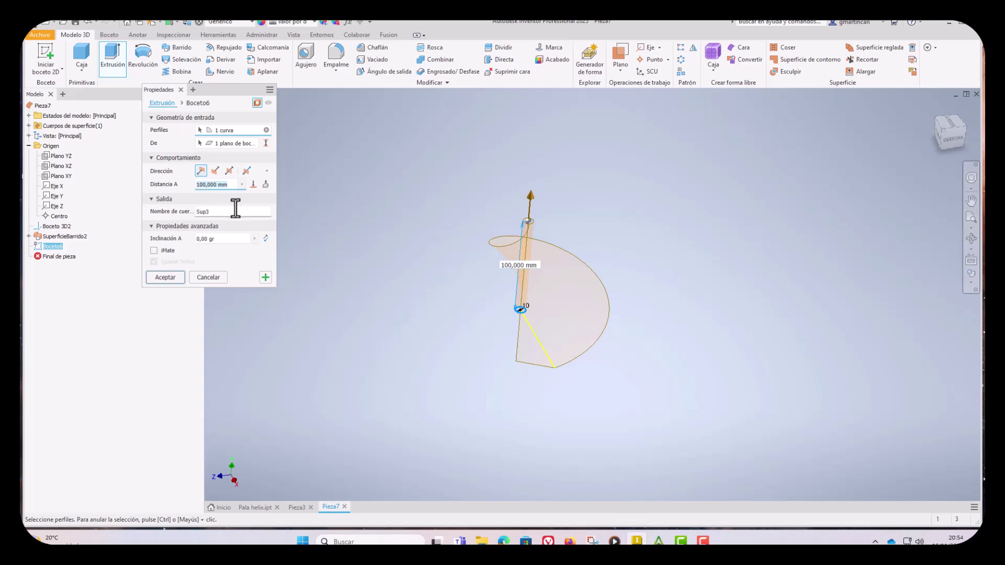
- Make the extrusion asymmetric, 100 mm upward and 57.735 mm downward to match the line's lower end, and create the cylindrical surface
{"action": "left_click", "coordinate": [253, 184]}
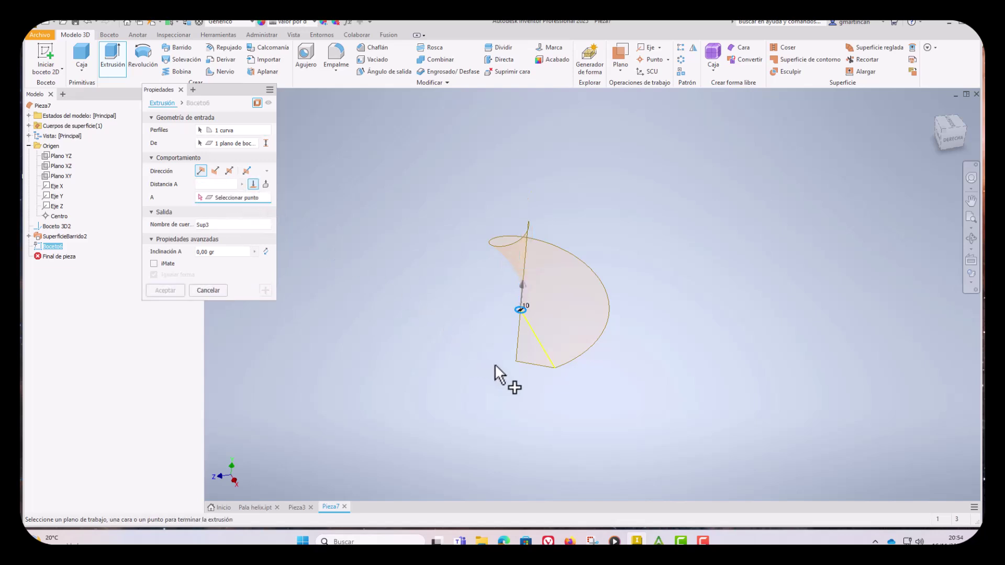
{"action": "left_click", "coordinate": [515, 361]}
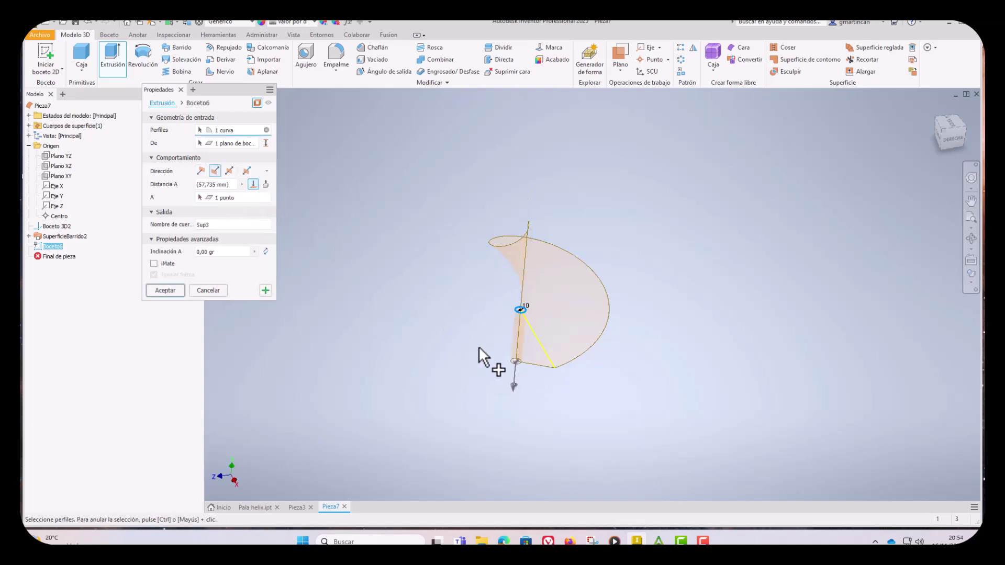
{"action": "left_click", "coordinate": [246, 170]}
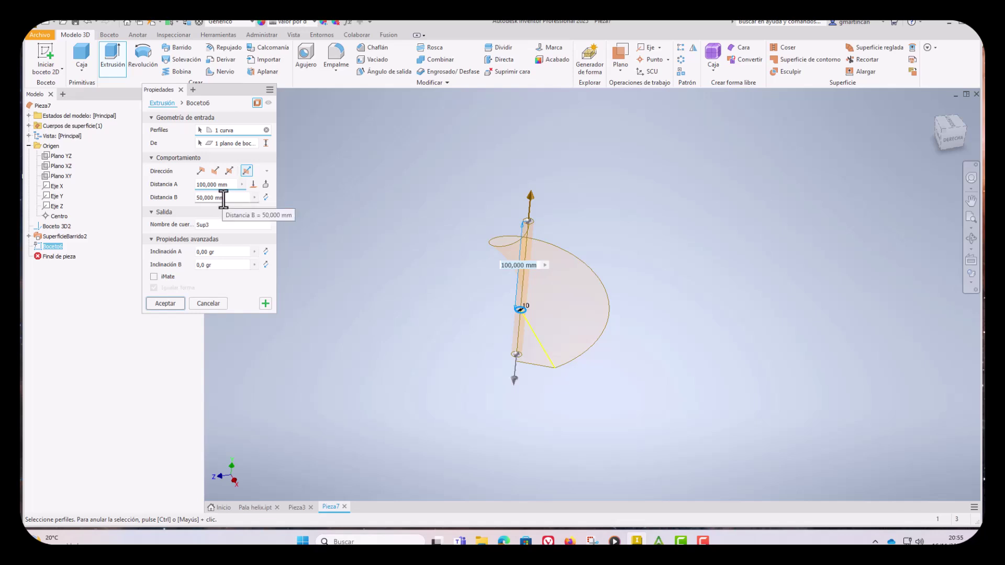
{"action": "left_click", "coordinate": [228, 198]}
{"action": "left_click_drag", "start_coordinate": [228, 197], "coordinate": [212, 199]}
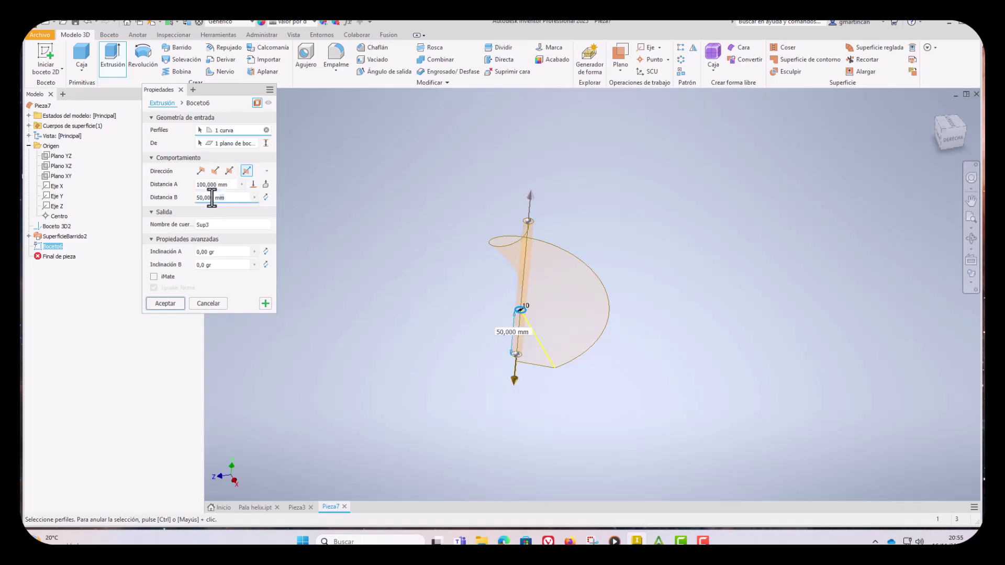
{"action": "type", "text": "57.735"}
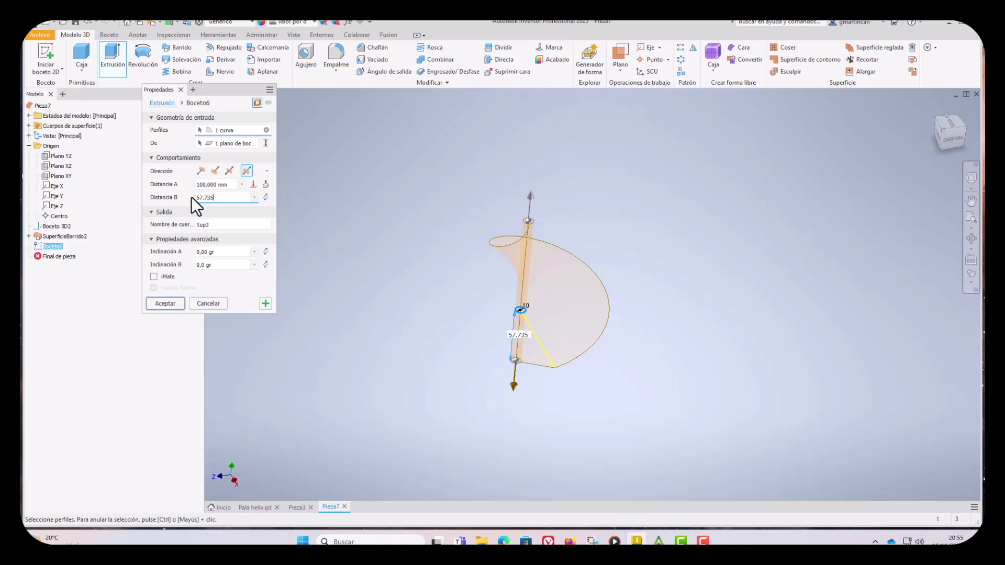
{"action": "left_click", "coordinate": [163, 303]}
{"action": "middle_click_drag", "start_coordinate": [561, 268], "coordinate": [592, 253], "text": "shift"}
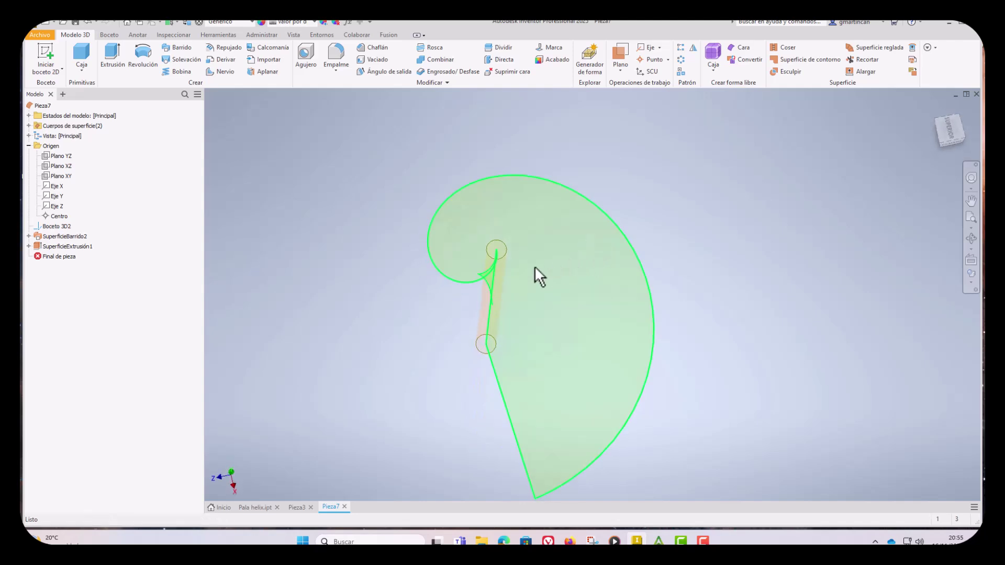
{"action": "scroll", "coordinate": [535, 266], "scroll_direction": "up", "scroll_amount": 5}
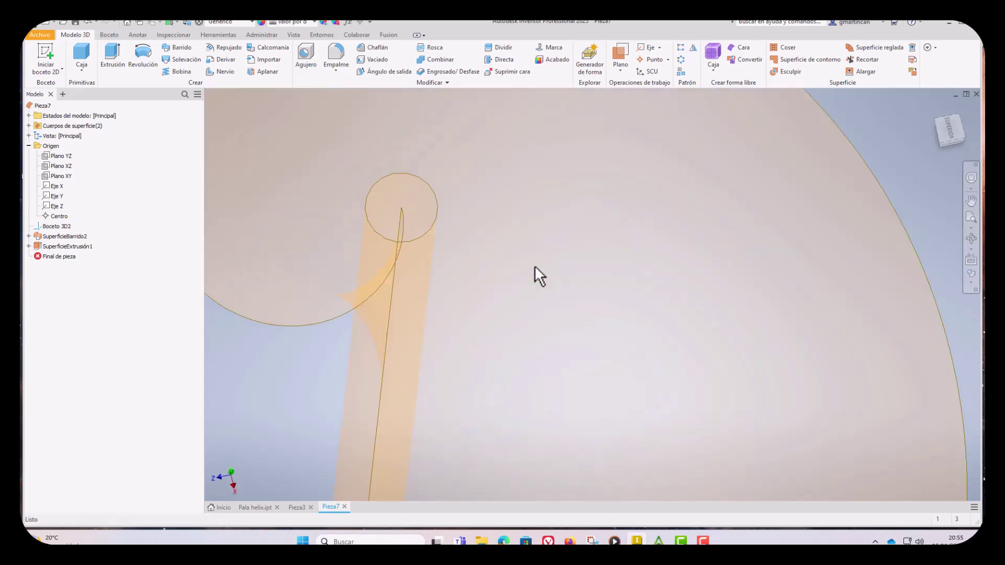
{"action": "left_click", "coordinate": [915, 73]}
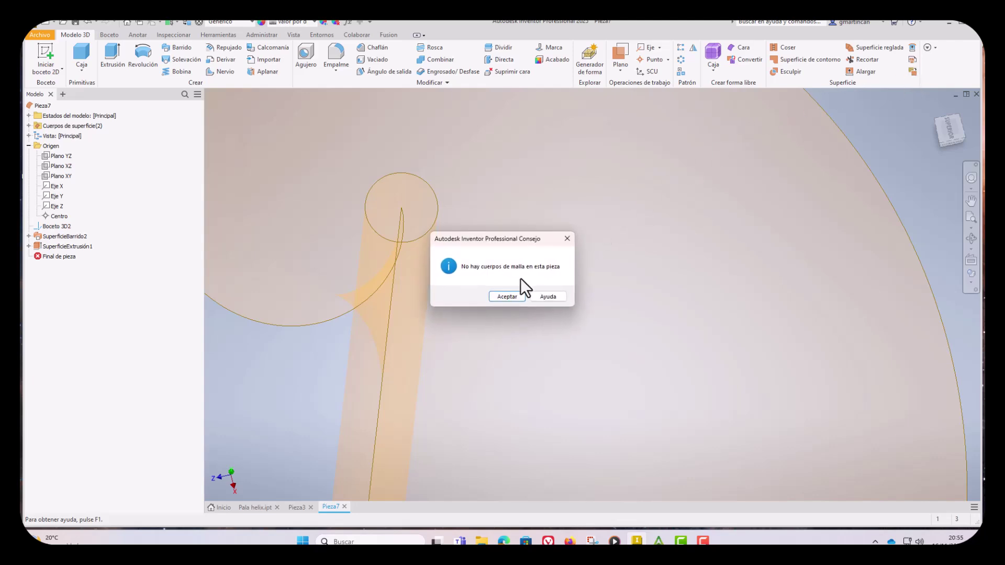
{"action": "left_click", "coordinate": [506, 296]}
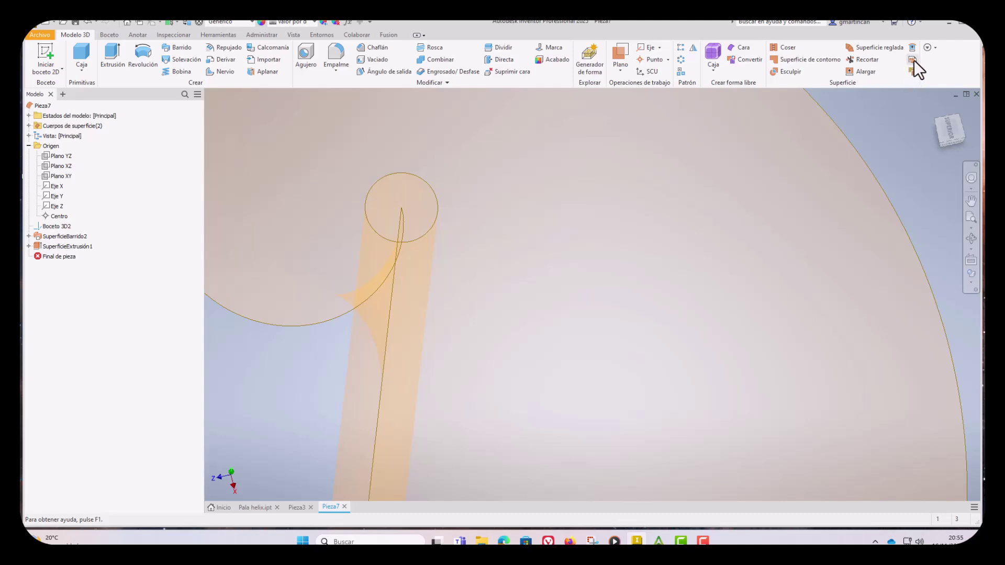
- Trim the swept blade surface with the cylindrical surface as cutting tool, removing the portion inside the cylinder
{"action": "left_click", "coordinate": [864, 59]}
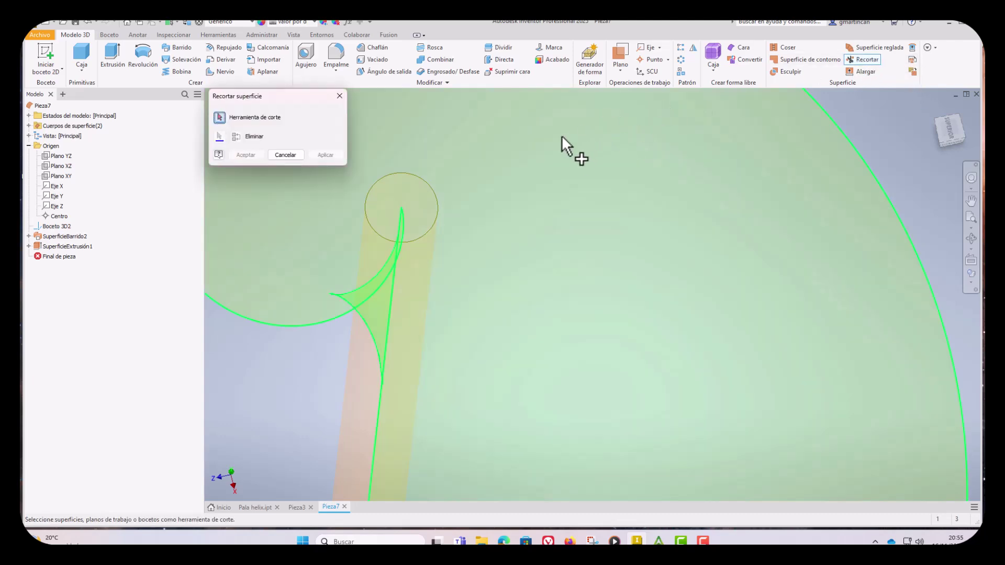
{"action": "scroll", "coordinate": [567, 143], "scroll_direction": "down", "scroll_amount": 3}
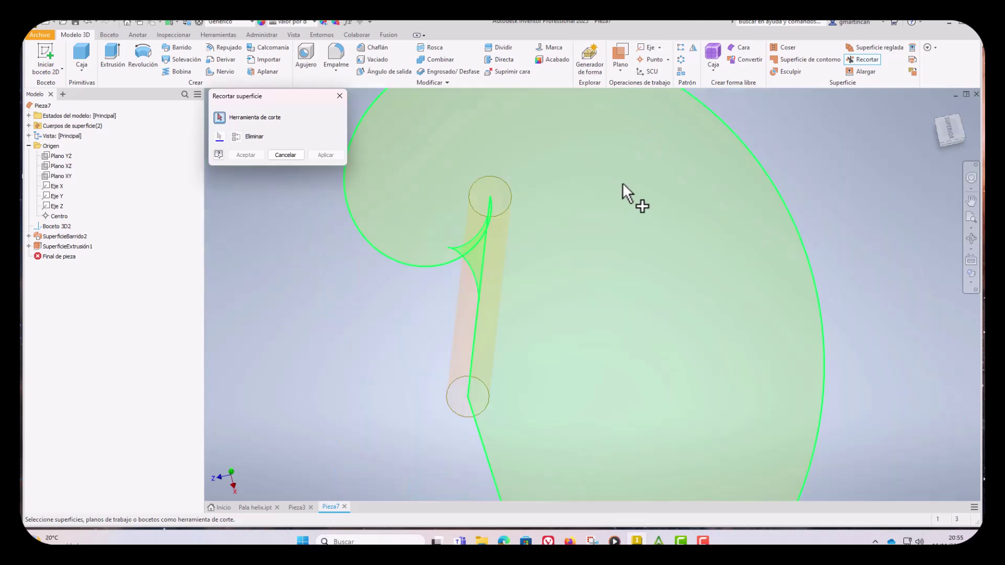
{"action": "left_click", "coordinate": [495, 184]}
{"action": "scroll", "coordinate": [496, 190], "scroll_direction": "up", "scroll_amount": 2}
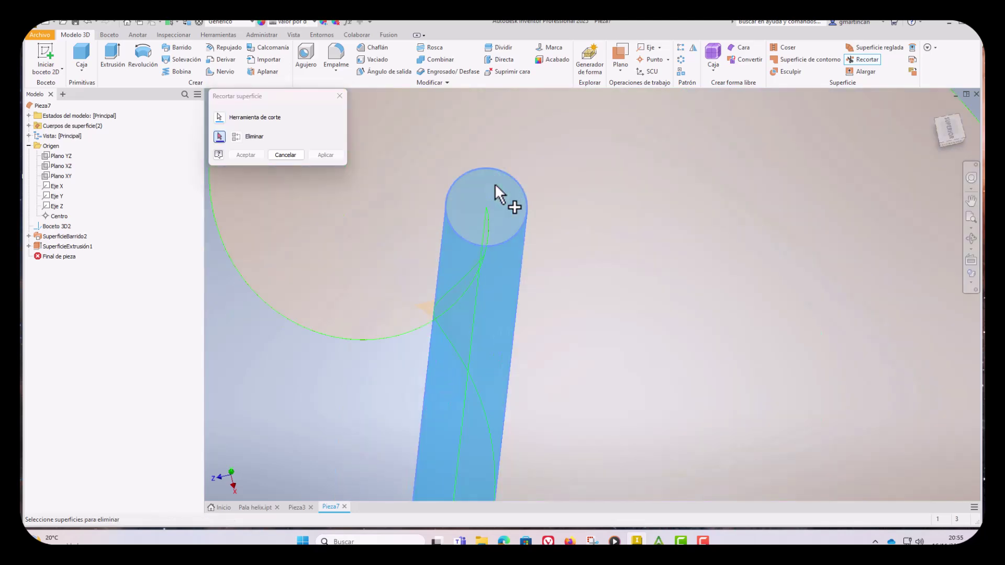
{"action": "left_click", "coordinate": [490, 221]}
{"action": "scroll", "coordinate": [490, 221], "scroll_direction": "down", "scroll_amount": 3}
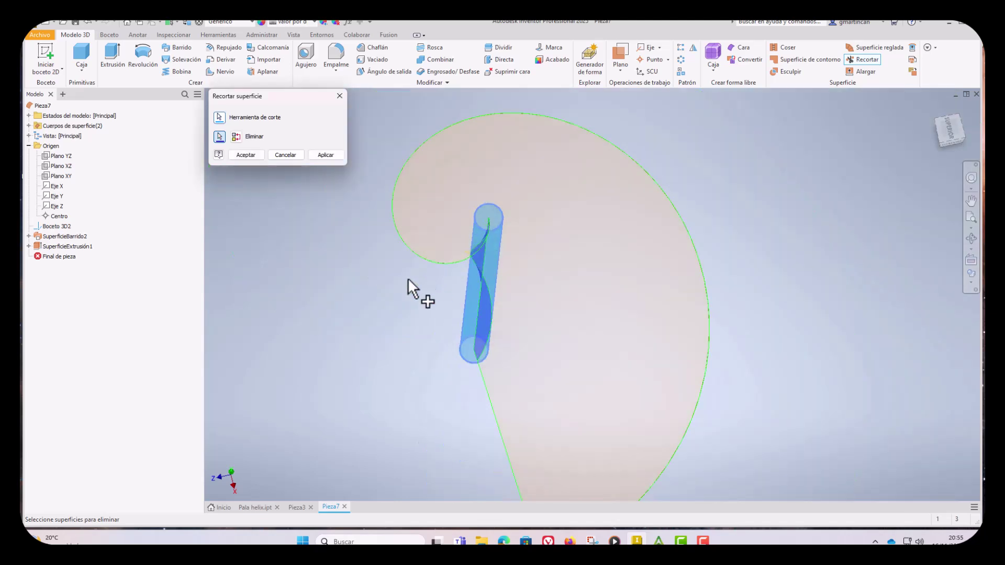
{"action": "left_click", "coordinate": [317, 155]}
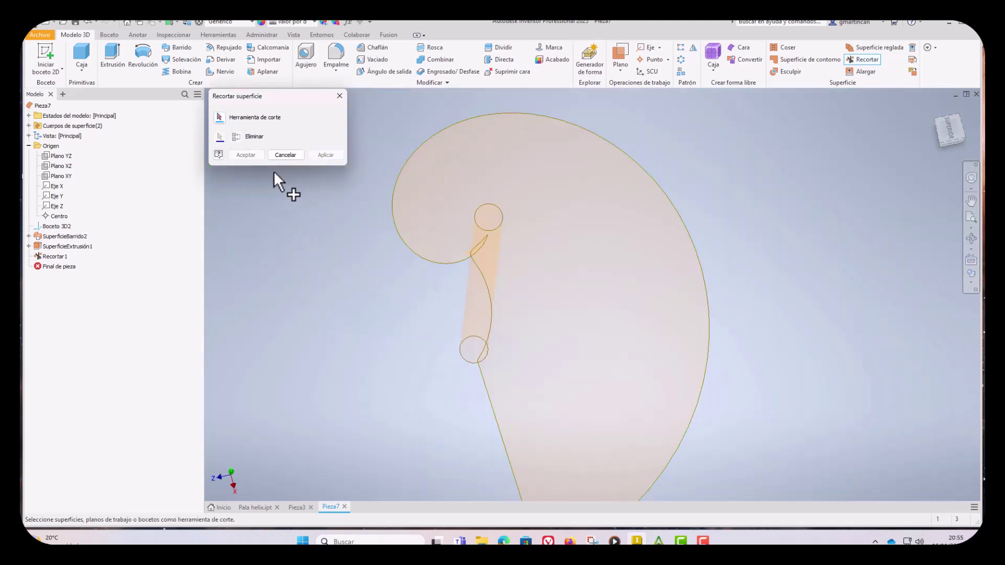
{"action": "left_click", "coordinate": [285, 155]}
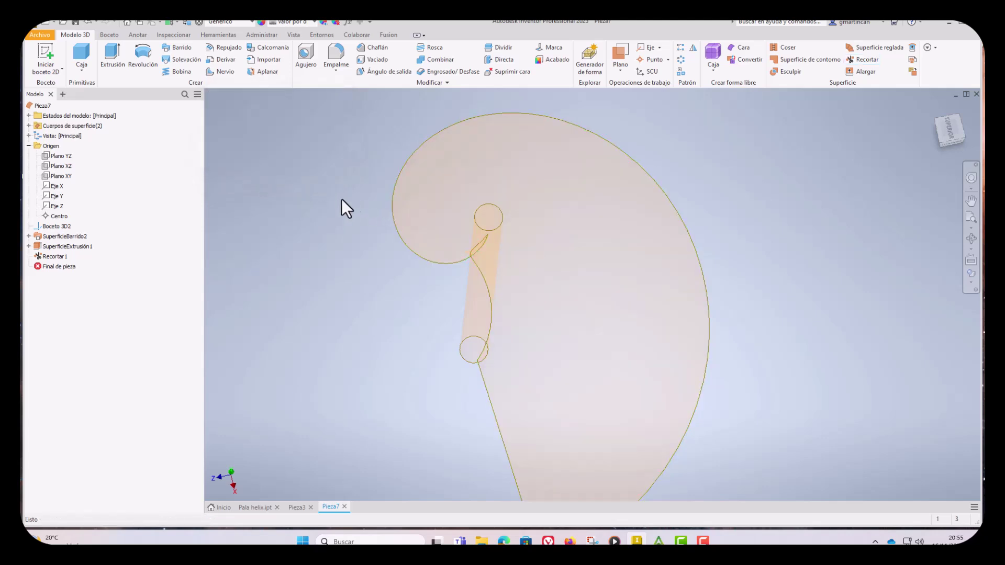
- Thicken the trimmed blade surface by 1 mm symmetrically to both sides as a solid
{"action": "middle_click_drag", "start_coordinate": [341, 209], "coordinate": [343, 176], "text": "shift"}
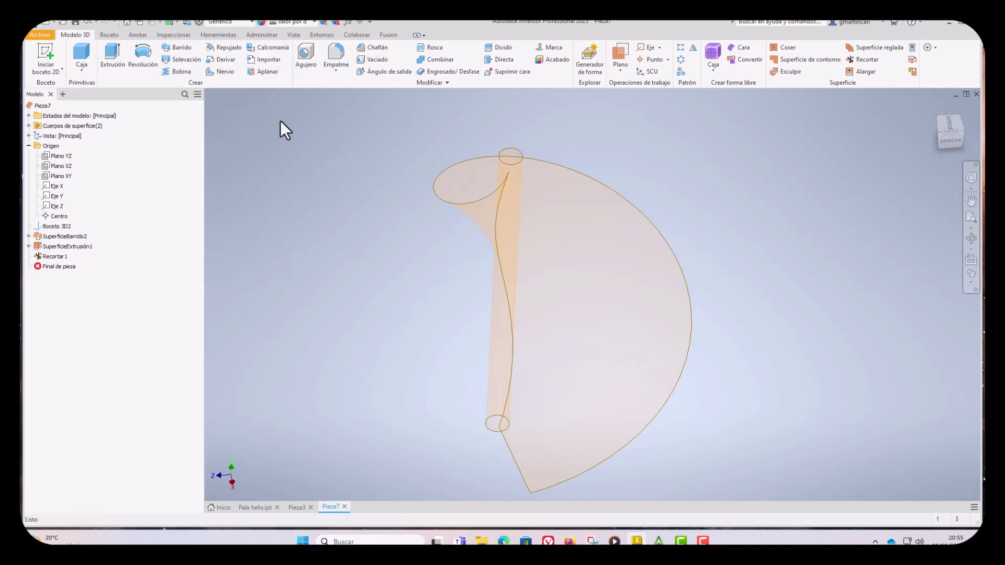
{"action": "left_click", "coordinate": [458, 73]}
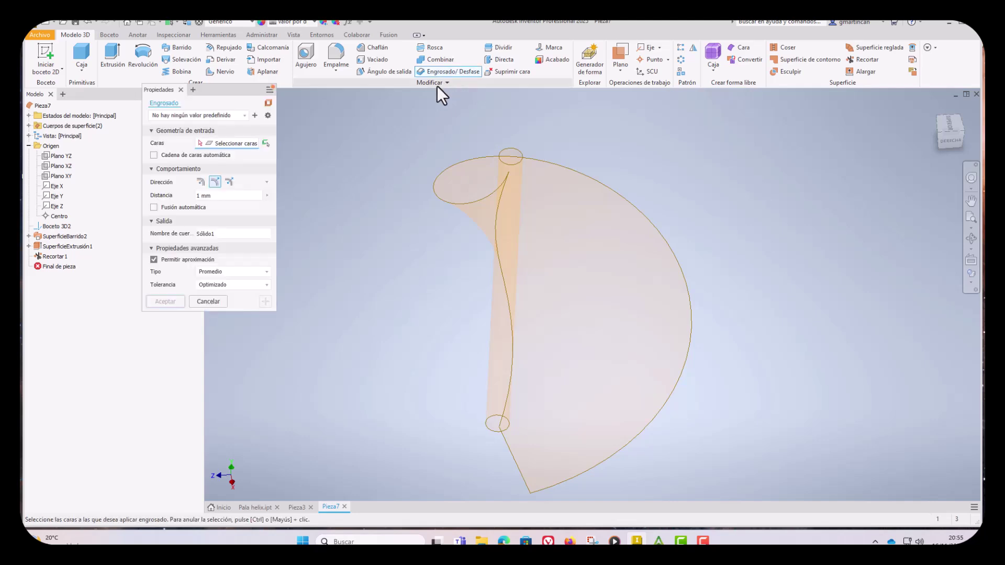
{"action": "left_click", "coordinate": [453, 170]}
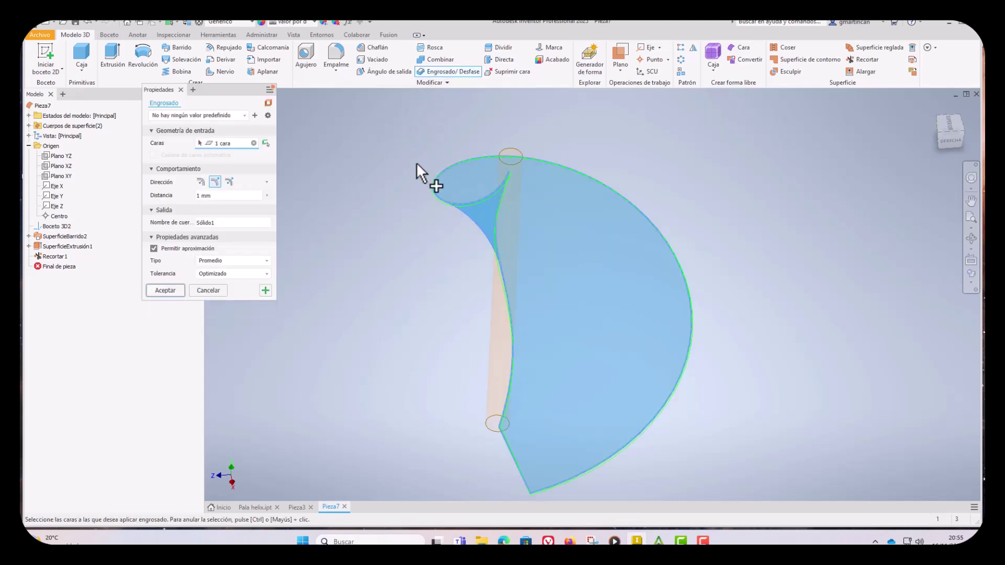
{"action": "scroll", "coordinate": [435, 184], "scroll_direction": "up", "scroll_amount": 6}
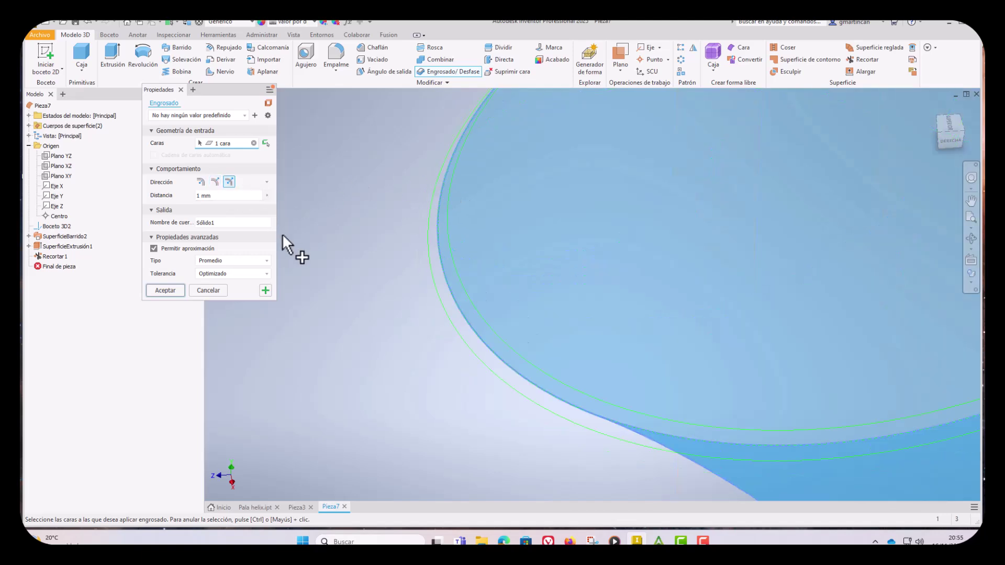
{"action": "left_click", "coordinate": [178, 290]}
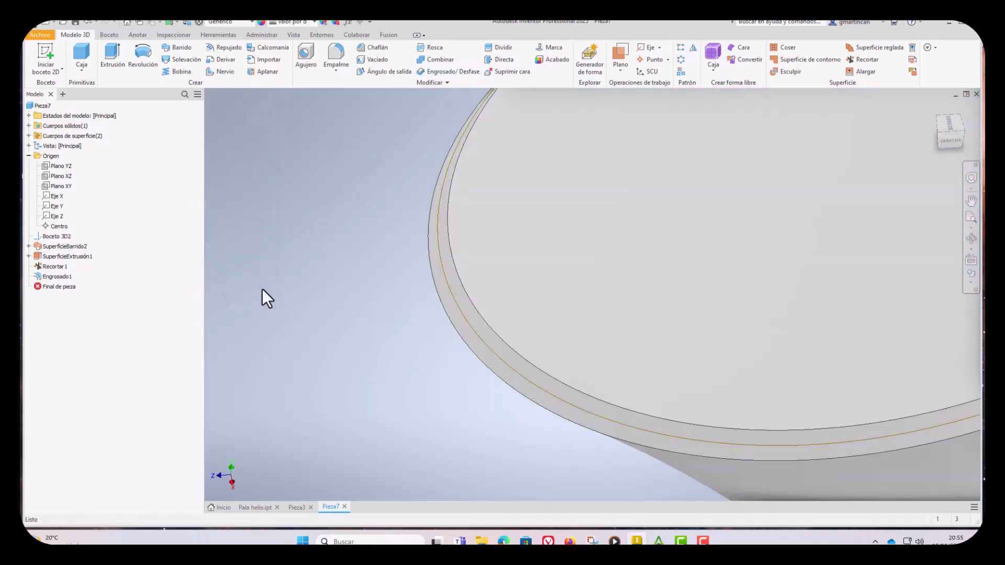
- Thicken the cylindrical surface outward into a tube joined to the blade solid
{"action": "scroll", "coordinate": [396, 293], "scroll_direction": "down", "scroll_amount": 8}
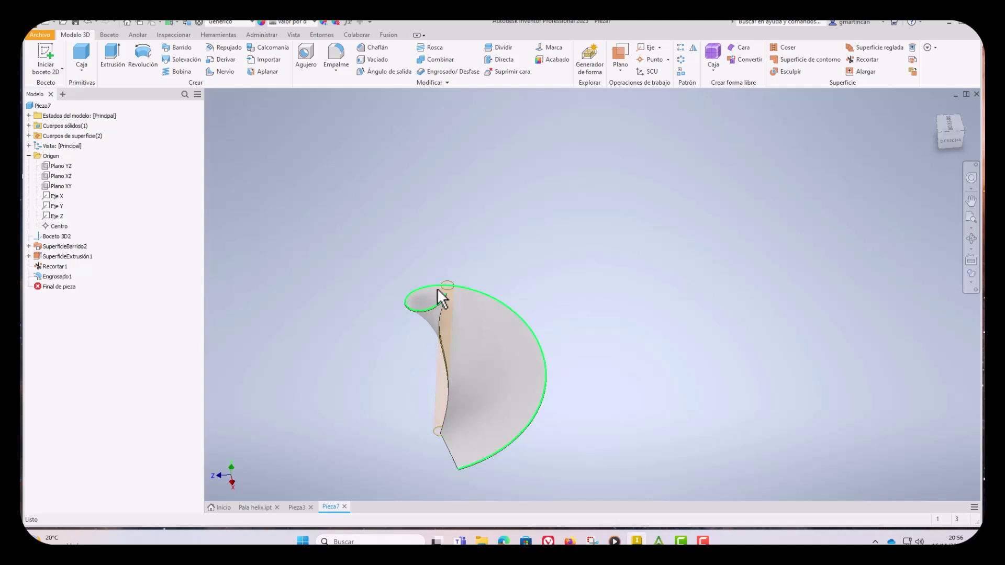
{"action": "scroll", "coordinate": [461, 301], "scroll_direction": "up", "scroll_amount": 3}
{"action": "scroll", "coordinate": [466, 302], "scroll_direction": "up", "scroll_amount": 3}
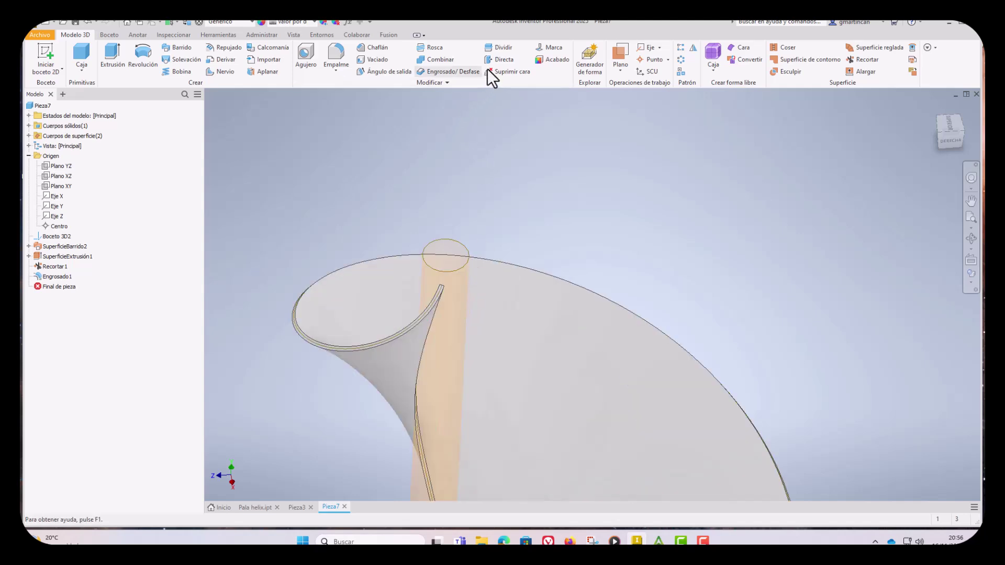
{"action": "left_click", "coordinate": [459, 70]}
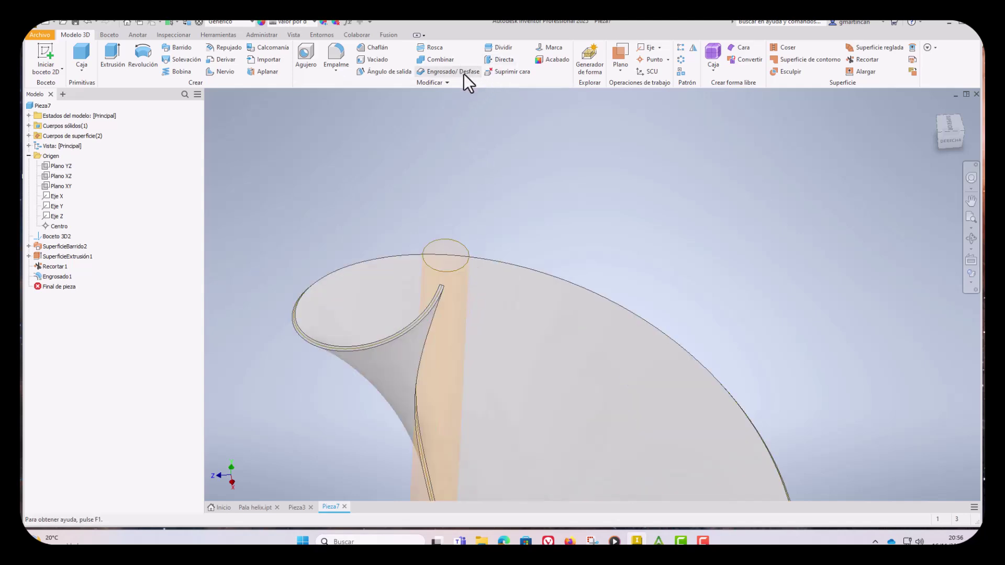
{"action": "left_click", "coordinate": [452, 239]}
{"action": "scroll", "coordinate": [465, 231], "scroll_direction": "up", "scroll_amount": 5}
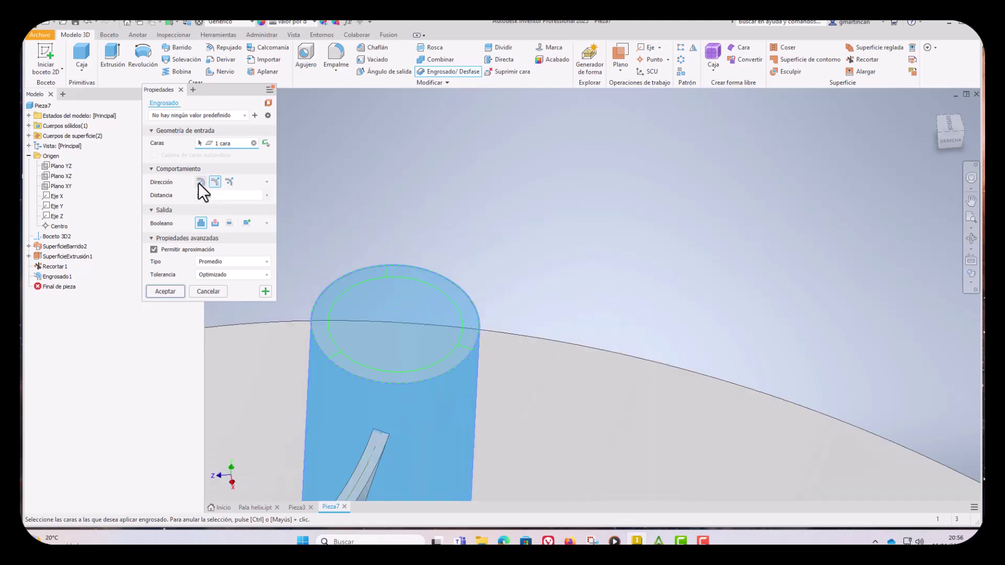
{"action": "left_click", "coordinate": [166, 291]}
- Start a 2 mm fillet and select the blade's upper end edge and both long root edges where it meets the tube
{"action": "scroll", "coordinate": [366, 269], "scroll_direction": "down", "scroll_amount": 5}
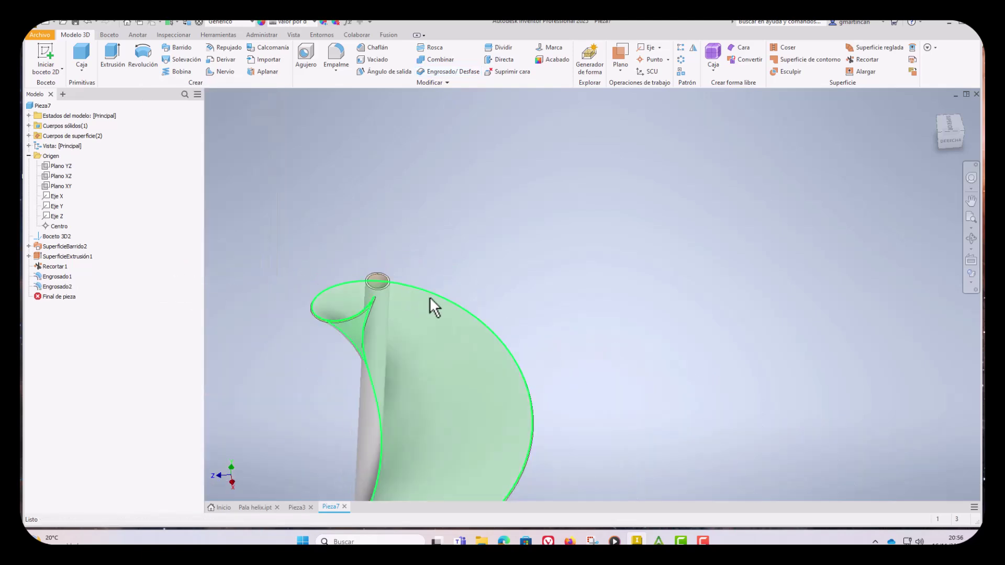
{"action": "middle_click_drag", "start_coordinate": [491, 287], "coordinate": [525, 269], "text": "shift"}
{"action": "scroll", "coordinate": [413, 293], "scroll_direction": "up", "scroll_amount": 5}
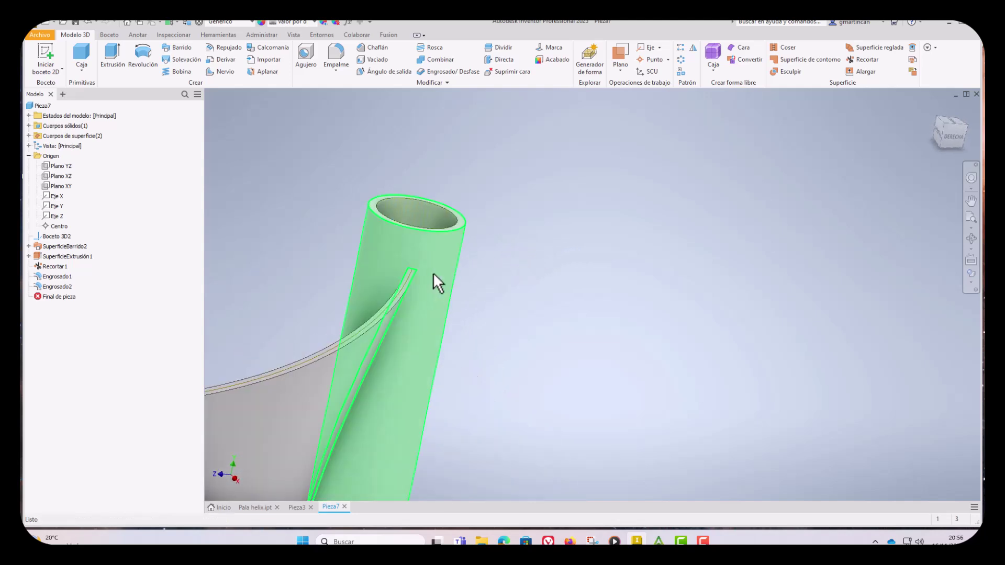
{"action": "left_click", "coordinate": [339, 65]}
{"action": "scroll", "coordinate": [426, 269], "scroll_direction": "up", "scroll_amount": 5}
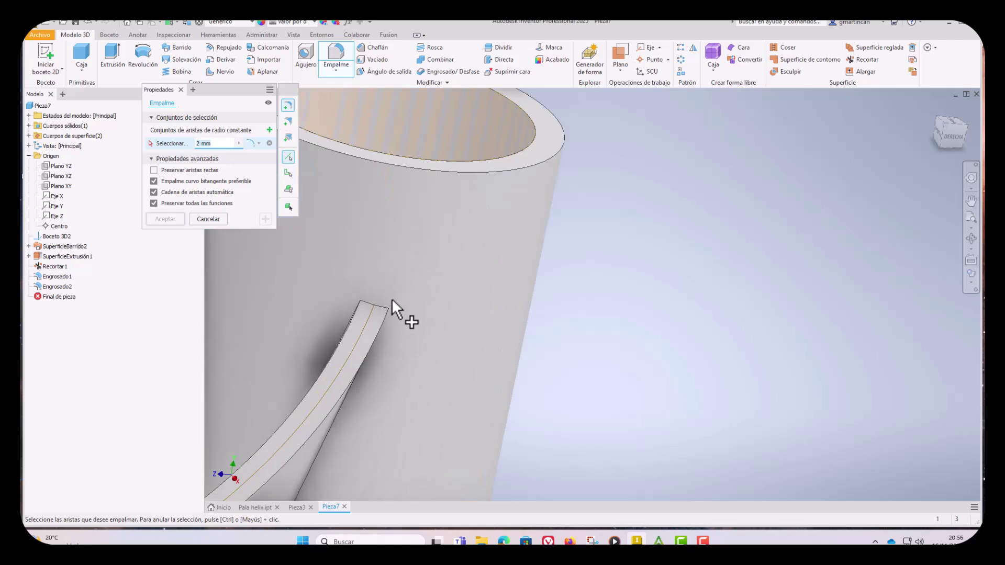
{"action": "left_click", "coordinate": [381, 304]}
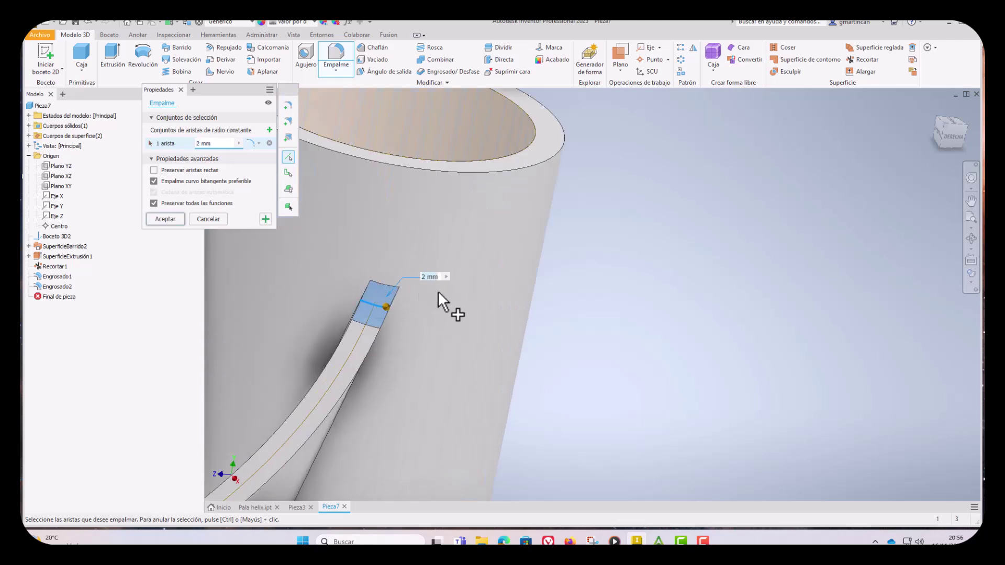
{"action": "scroll", "coordinate": [454, 327], "scroll_direction": "down", "scroll_amount": 3}
{"action": "middle_click_drag", "start_coordinate": [457, 336], "coordinate": [411, 340], "text": "shift"}
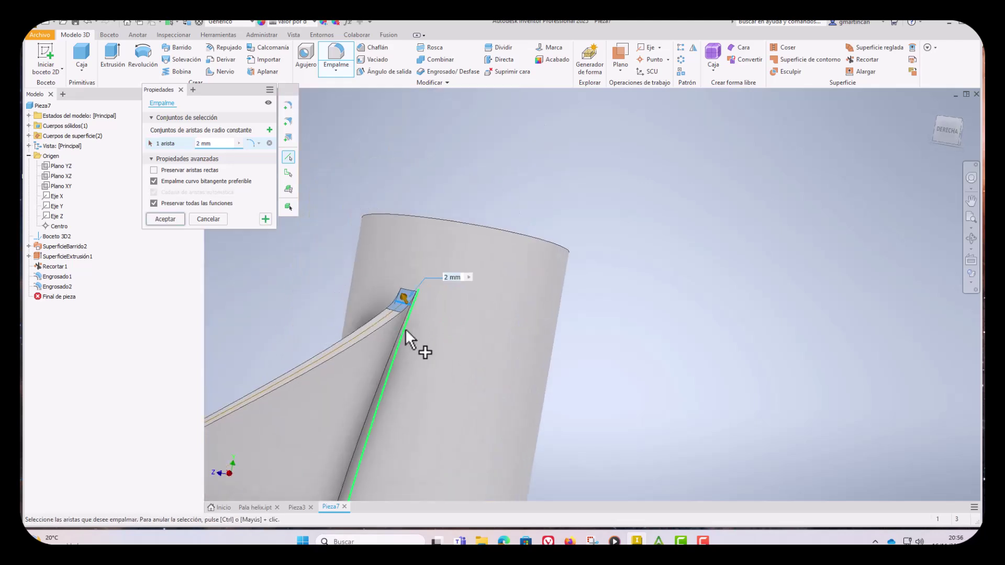
{"action": "left_click", "coordinate": [400, 329]}
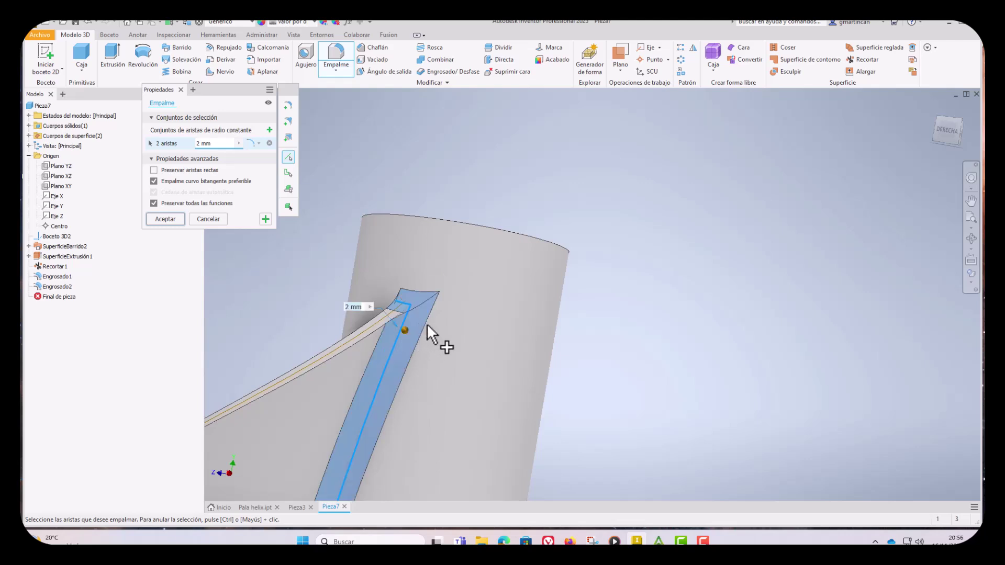
{"action": "scroll", "coordinate": [426, 325], "scroll_direction": "down", "scroll_amount": 3}
{"action": "mouse_move", "coordinate": [426, 326]}
{"action": "middle_mouse_down", "text": "shift"}
{"action": "mouse_move", "coordinate": [543, 341]}
{"action": "mouse_move", "coordinate": [422, 335]}
{"action": "middle_mouse_up", "text": "shift"}
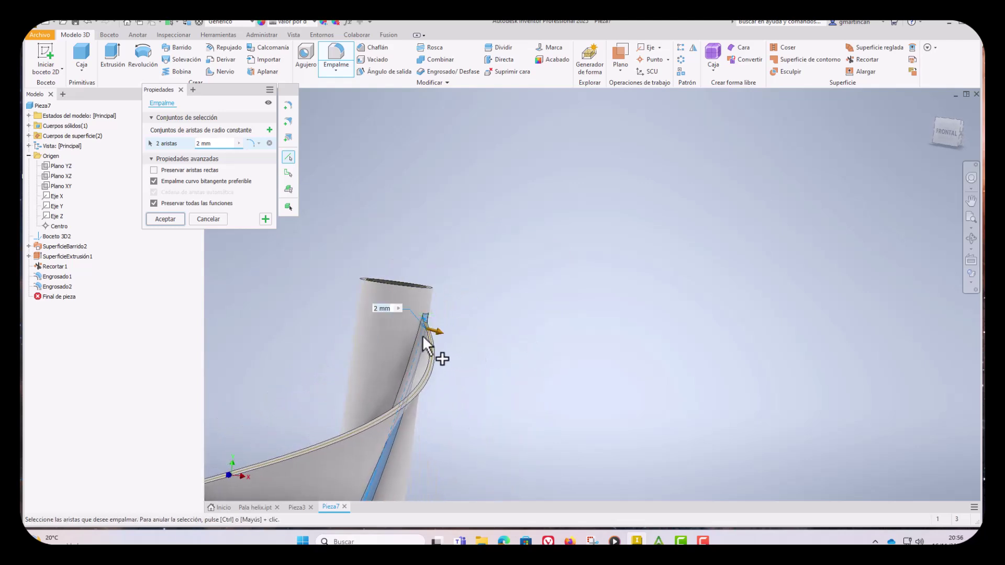
{"action": "scroll", "coordinate": [422, 335], "scroll_direction": "up", "scroll_amount": 3}
{"action": "left_click", "coordinate": [408, 336]}
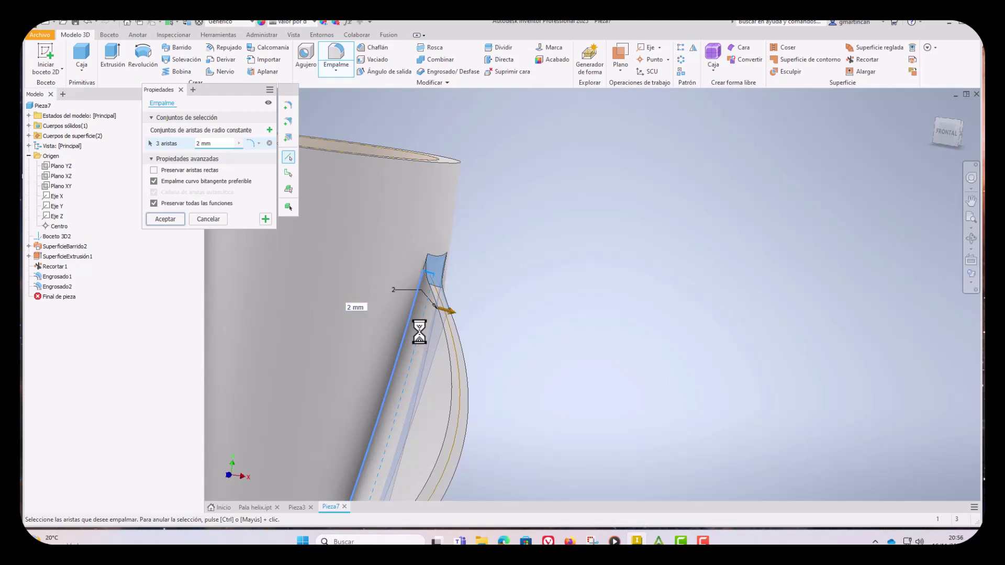
- Add the blade's lower end edge at the tube to the selection and create the 2 mm constant-radius fillet
{"action": "scroll", "coordinate": [454, 338], "scroll_direction": "down", "scroll_amount": 6}
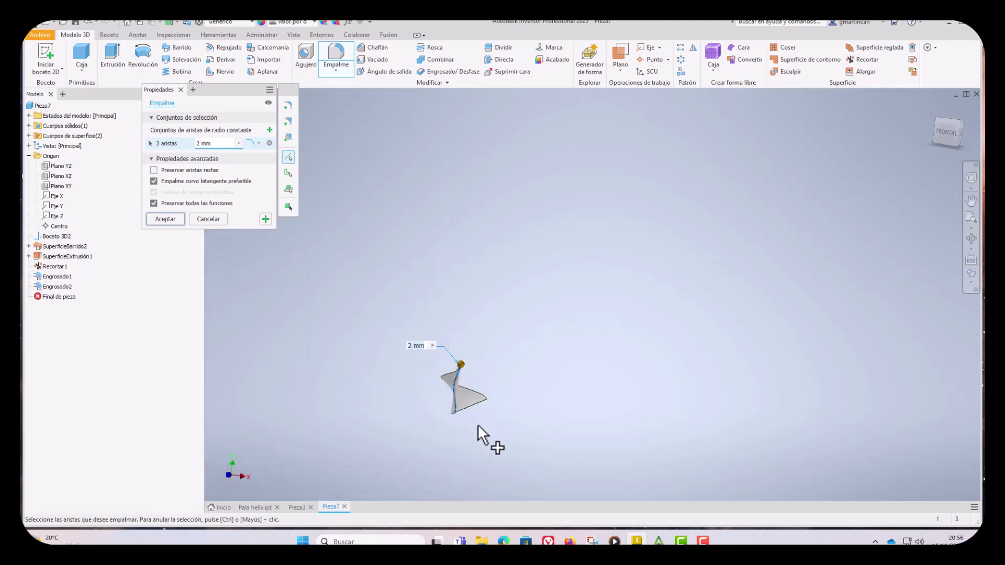
{"action": "middle_click_drag", "start_coordinate": [466, 428], "coordinate": [460, 407], "text": "shift"}
{"action": "scroll", "coordinate": [460, 407], "scroll_direction": "up", "scroll_amount": 5}
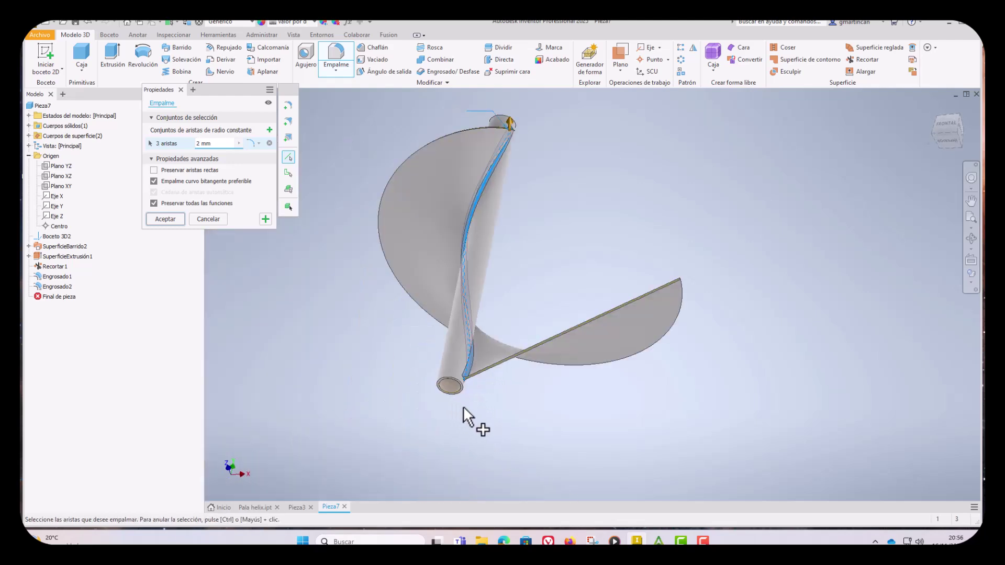
{"action": "scroll", "coordinate": [463, 406], "scroll_direction": "up", "scroll_amount": 4}
{"action": "scroll", "coordinate": [471, 317], "scroll_direction": "up", "scroll_amount": 4}
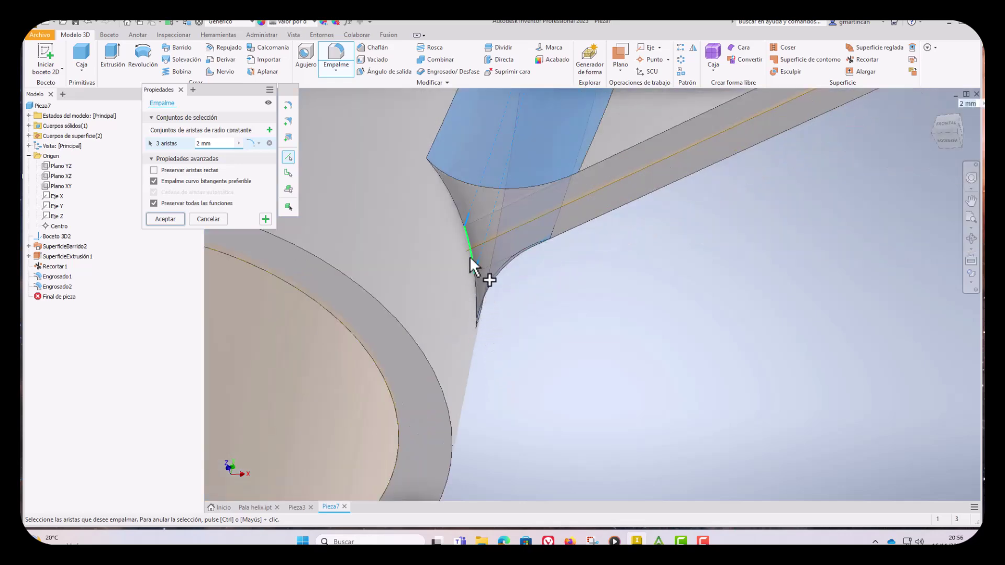
{"action": "left_click", "coordinate": [474, 269]}
{"action": "scroll", "coordinate": [507, 320], "scroll_direction": "down", "scroll_amount": 5}
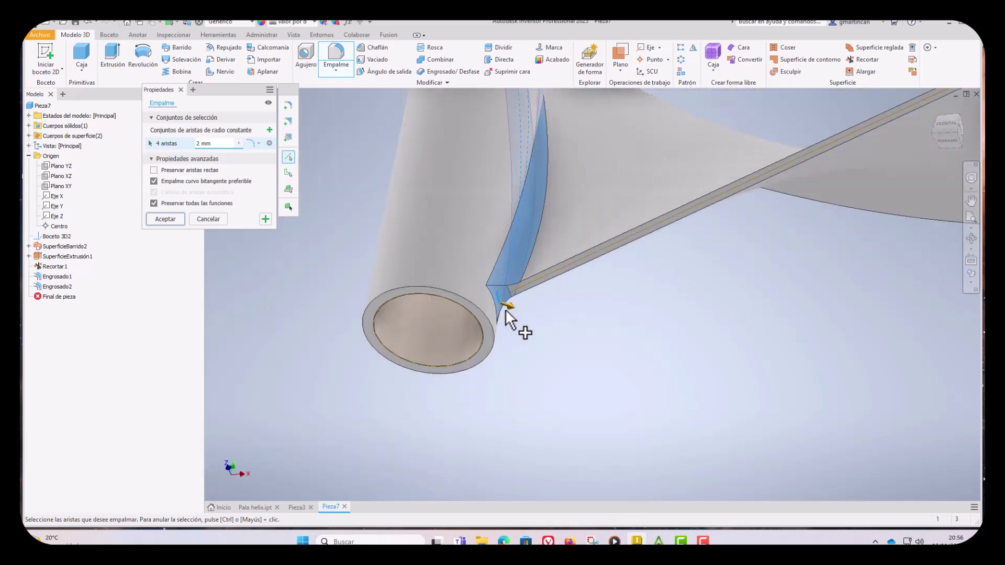
{"action": "left_click", "coordinate": [181, 221]}
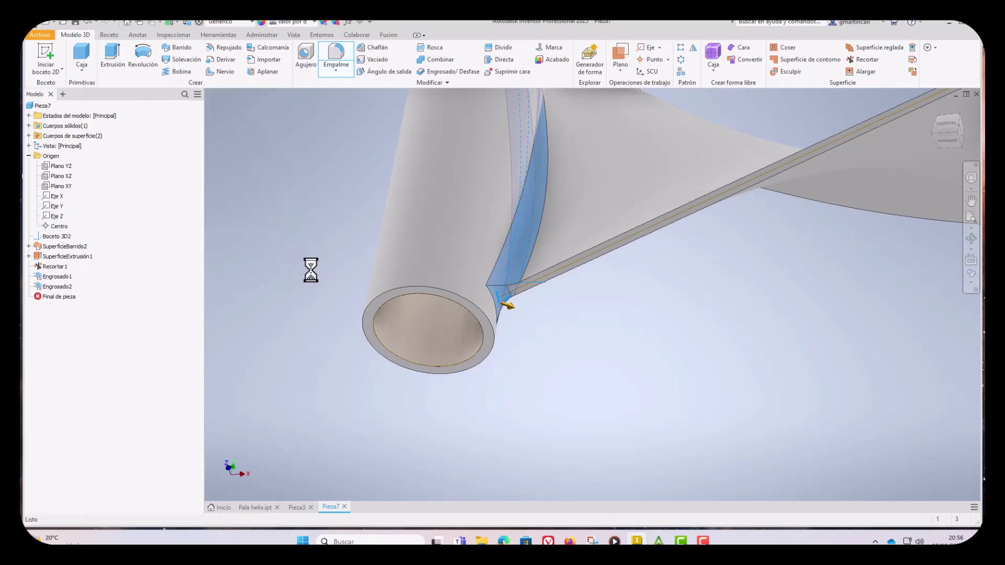
- Fillet the edge loop around the blade's thin outer rim face with a 0.2 mm radius, using loop selection
{"action": "scroll", "coordinate": [335, 280], "scroll_direction": "down", "scroll_amount": 5}
{"action": "scroll", "coordinate": [450, 396], "scroll_direction": "down", "scroll_amount": 5}
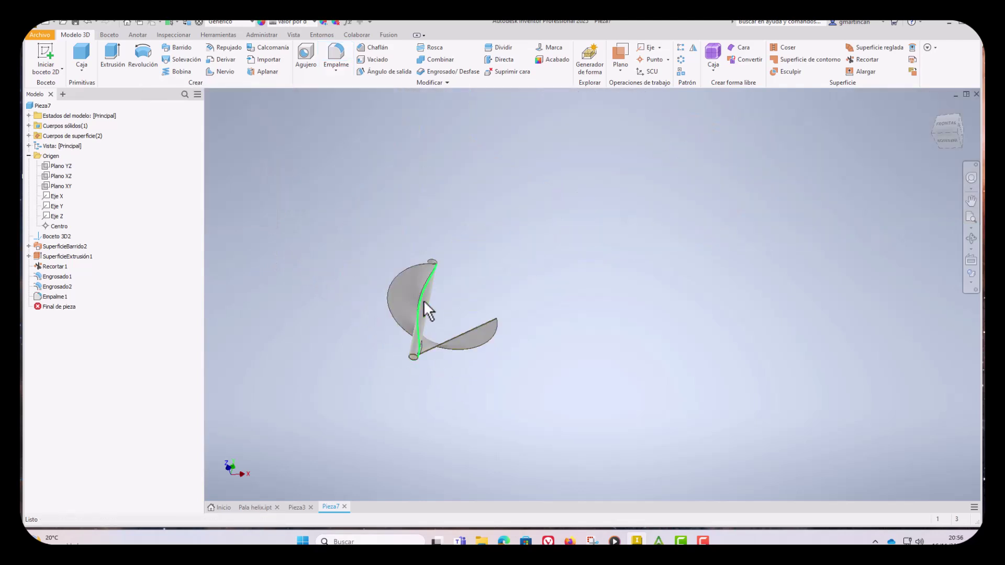
{"action": "scroll", "coordinate": [423, 301], "scroll_direction": "up", "scroll_amount": 4}
{"action": "middle_click_drag", "start_coordinate": [447, 273], "coordinate": [426, 325], "text": "shift"}
{"action": "scroll", "coordinate": [372, 275], "scroll_direction": "up", "scroll_amount": 3}
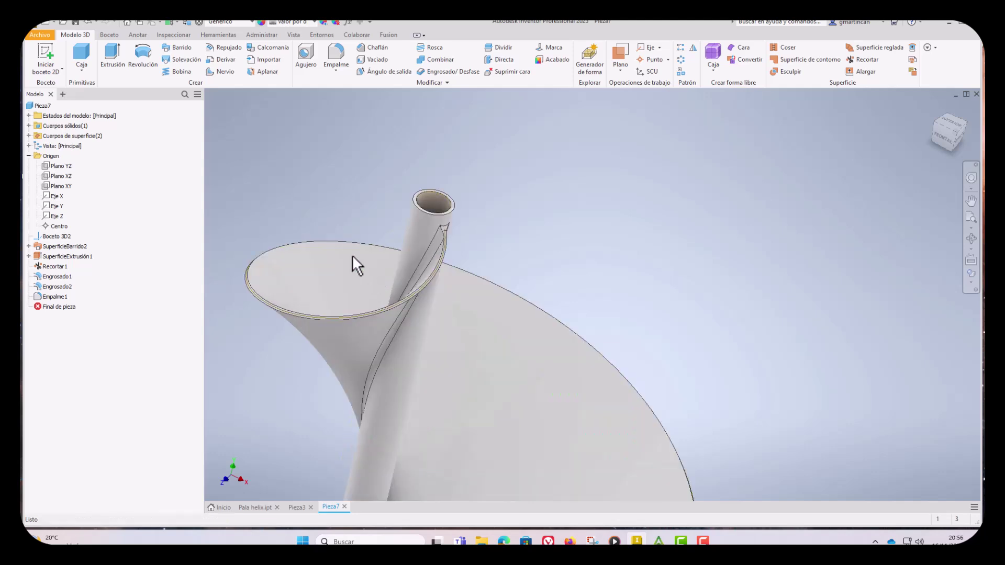
{"action": "left_click", "coordinate": [337, 55]}
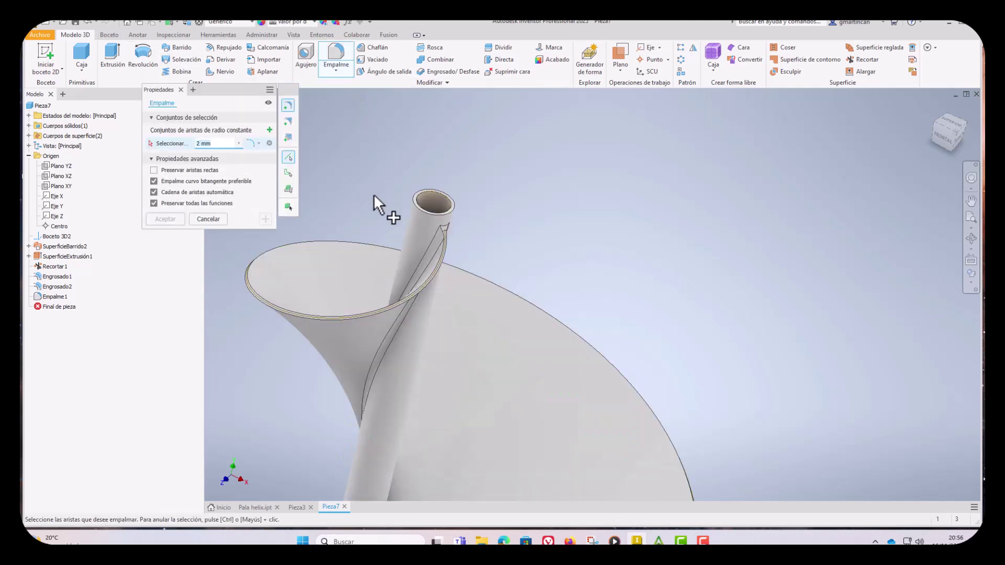
{"action": "scroll", "coordinate": [418, 287], "scroll_direction": "up", "scroll_amount": 2}
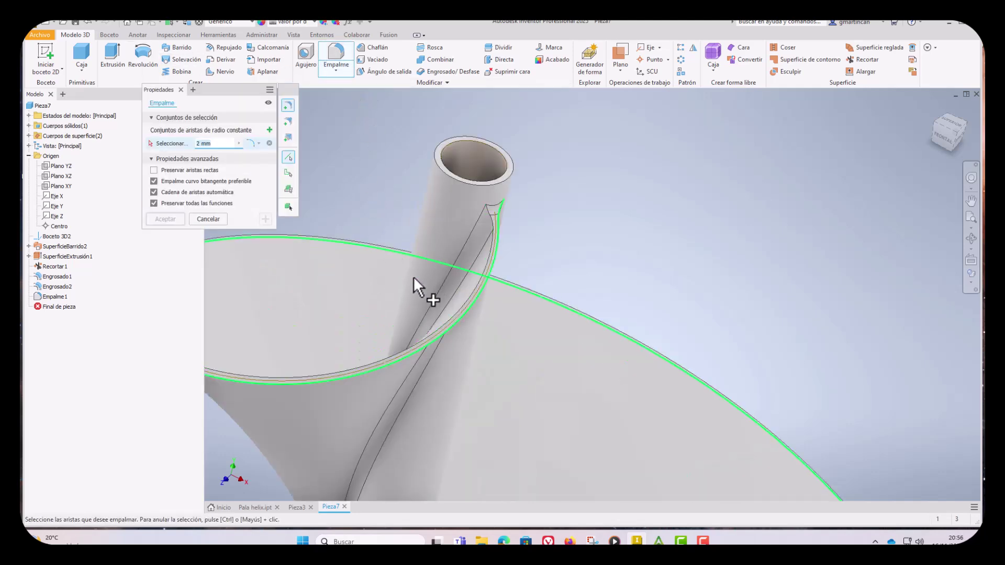
{"action": "left_click", "coordinate": [288, 173]}
{"action": "left_click", "coordinate": [419, 342]}
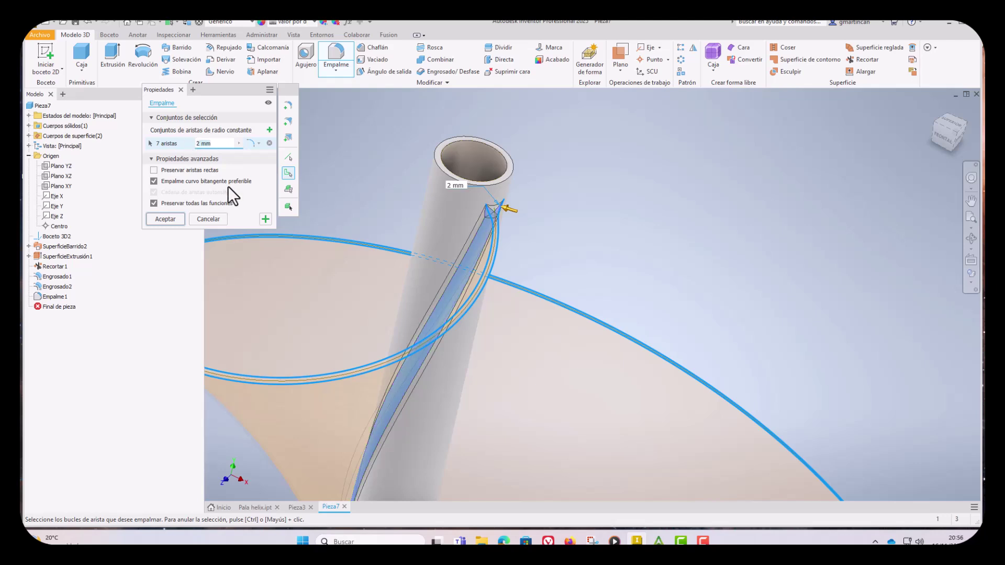
{"action": "type", "text": "0.5"}
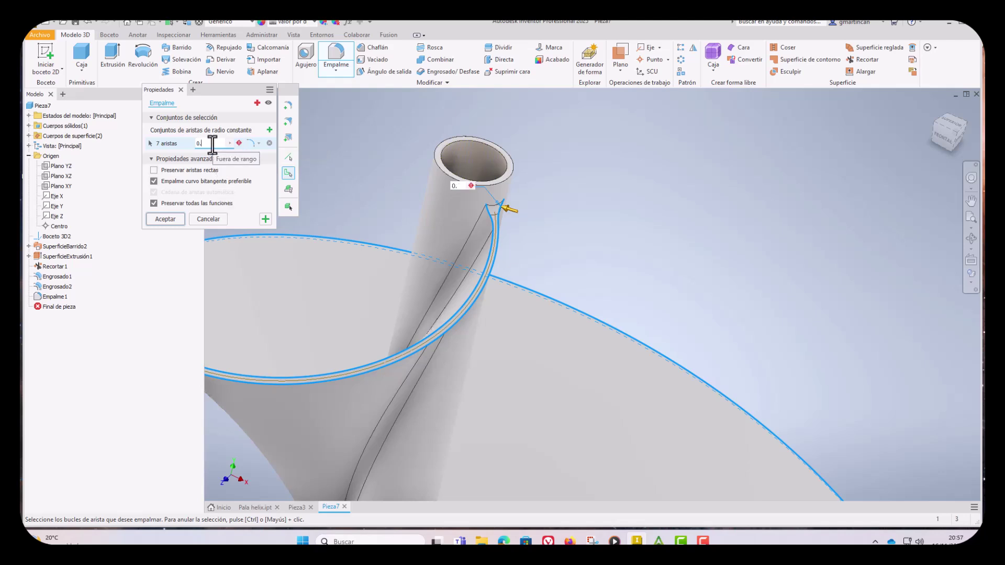
{"action": "key", "text": "BackSpace"}
{"action": "type", "text": "2"}
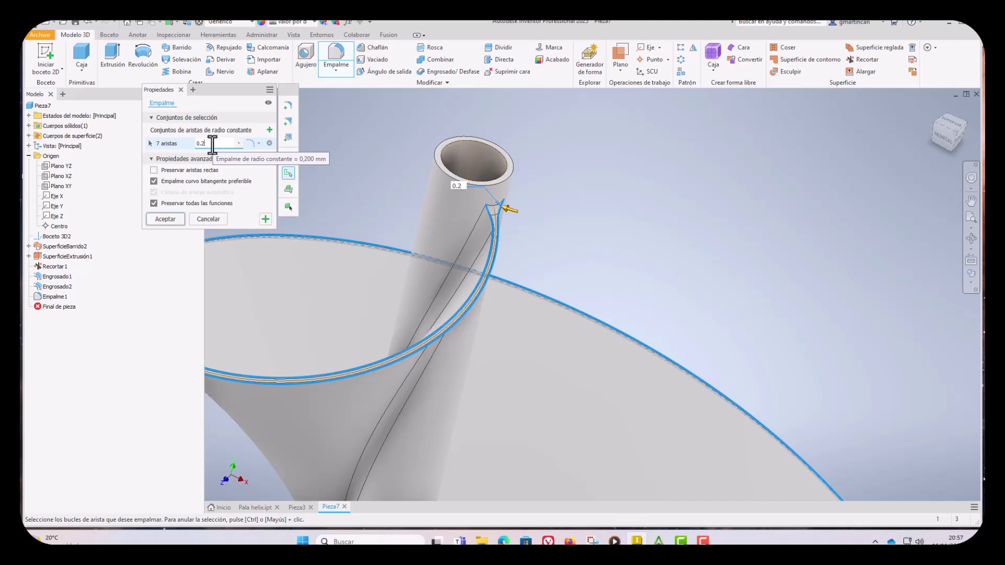
{"action": "left_click", "coordinate": [175, 219]}
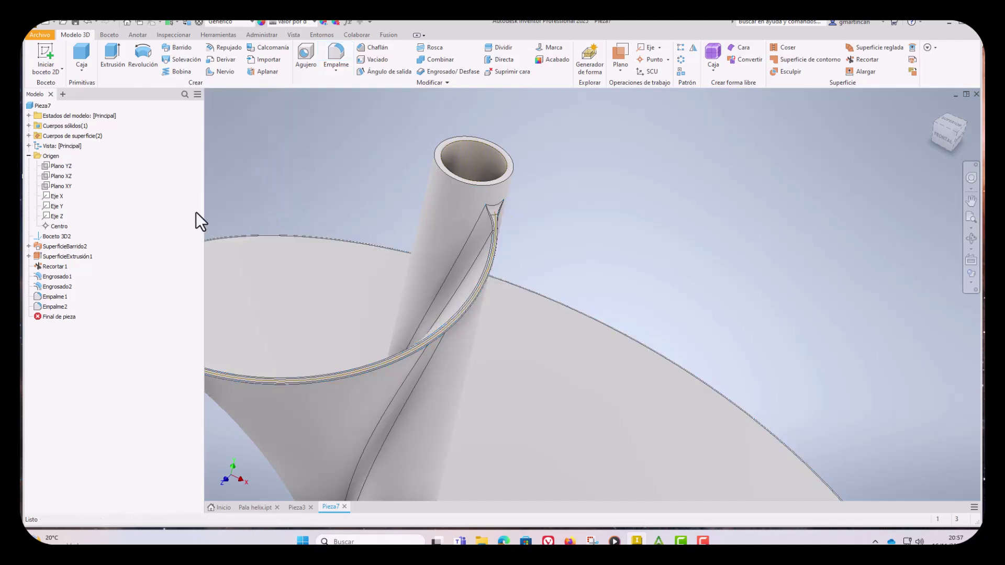
- Fillet the edge loop of the blade's thin straight lower end face with a 0.2 mm radius
{"action": "scroll", "coordinate": [466, 297], "scroll_direction": "up", "scroll_amount": 10}
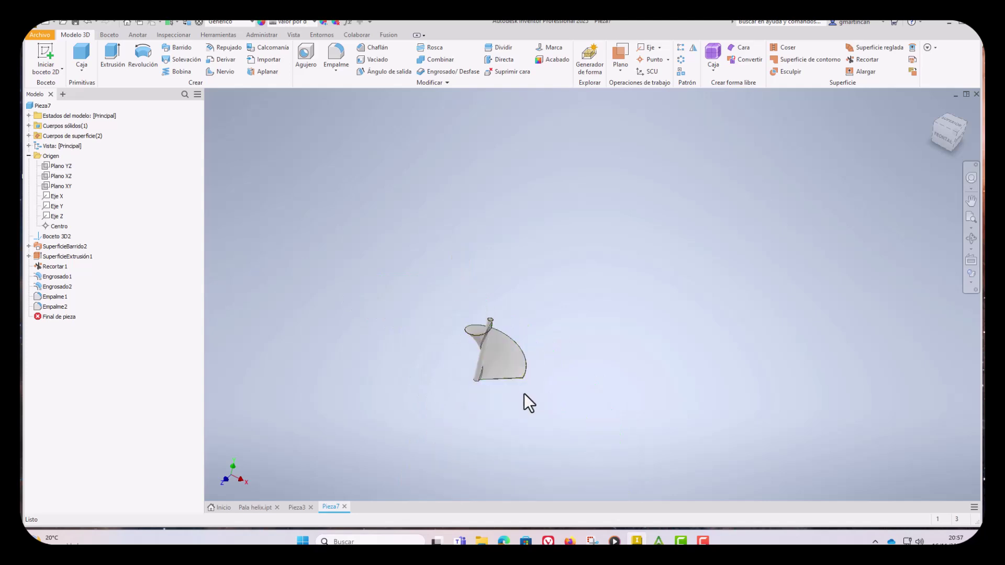
{"action": "scroll", "coordinate": [474, 367], "scroll_direction": "down", "scroll_amount": 10}
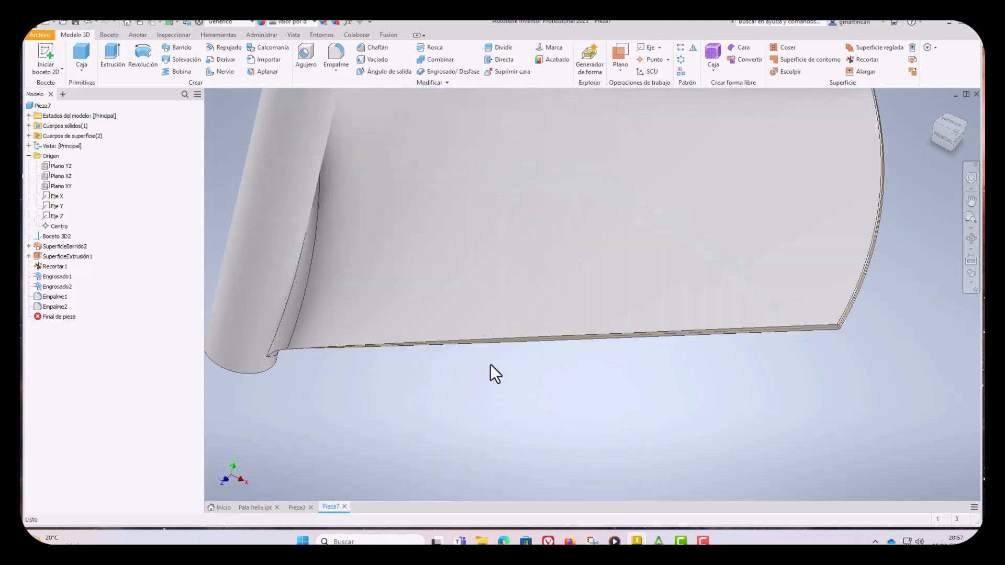
{"action": "scroll", "coordinate": [784, 340], "scroll_direction": "down", "scroll_amount": 3}
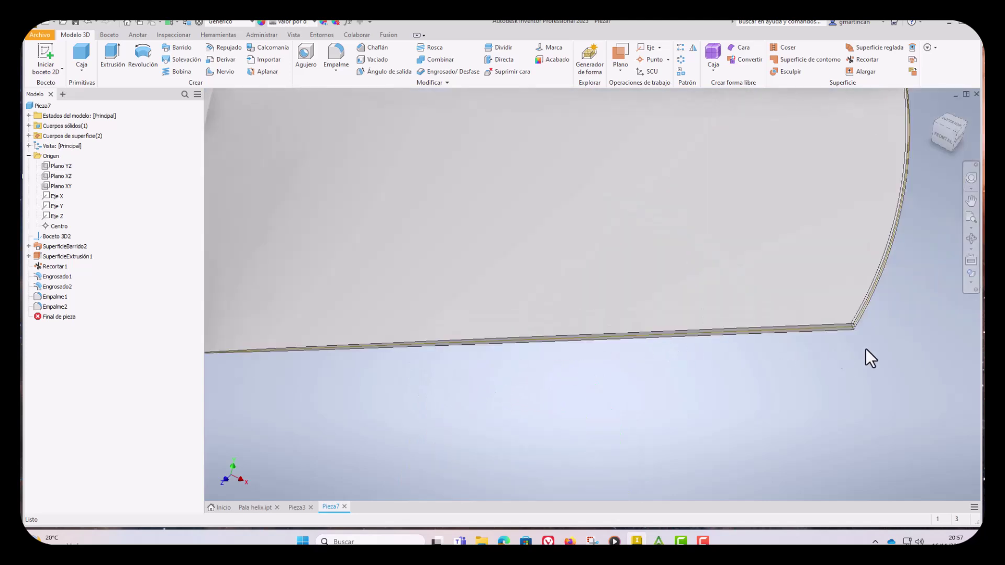
{"action": "middle_click_drag", "start_coordinate": [866, 349], "coordinate": [833, 337], "text": "shift"}
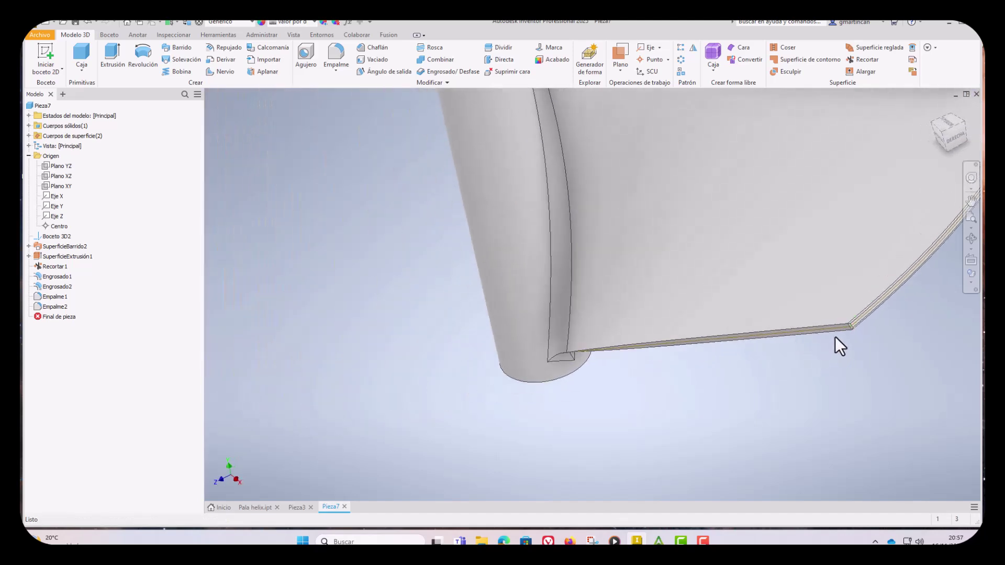
{"action": "scroll", "coordinate": [823, 340], "scroll_direction": "up", "scroll_amount": 3}
{"action": "scroll", "coordinate": [824, 340], "scroll_direction": "down", "scroll_amount": 3}
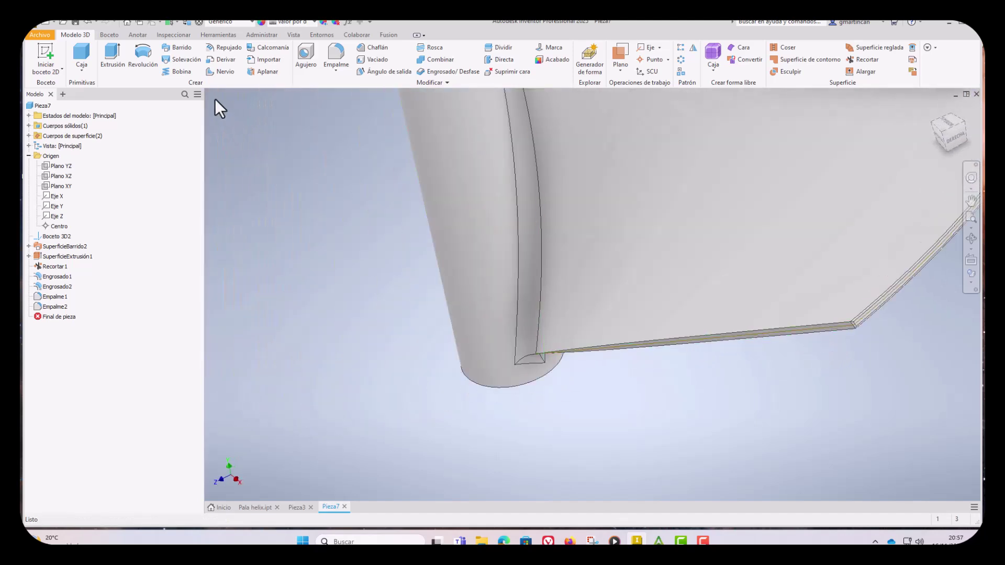
{"action": "left_click", "coordinate": [331, 58]}
{"action": "scroll", "coordinate": [814, 377], "scroll_direction": "down", "scroll_amount": 2}
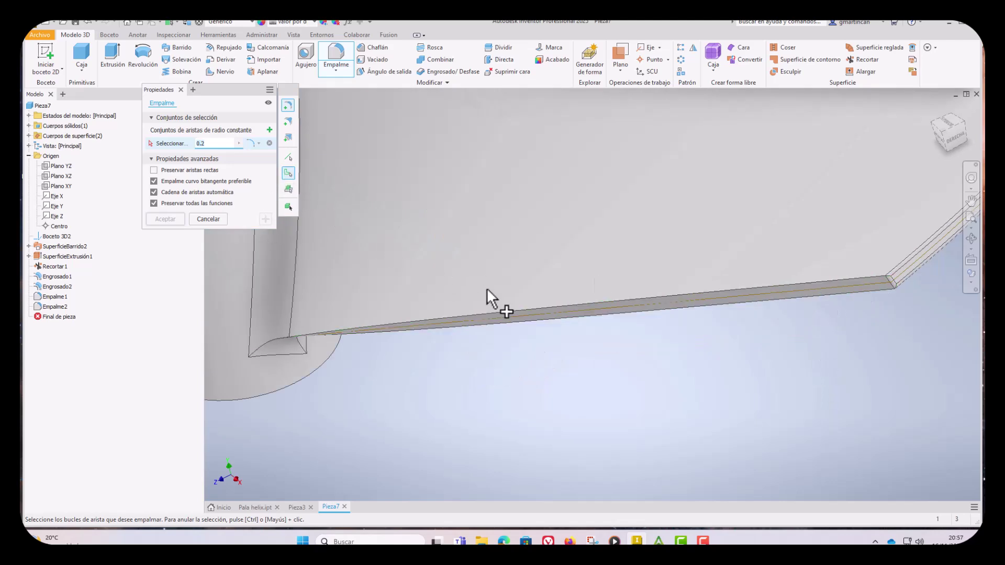
{"action": "left_click", "coordinate": [554, 319]}
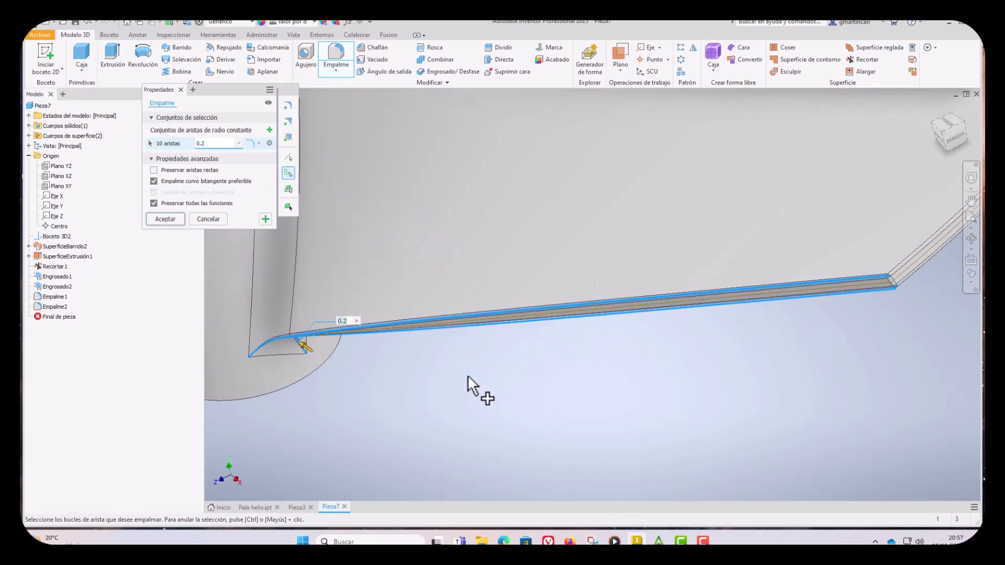
{"action": "left_click", "coordinate": [160, 218]}
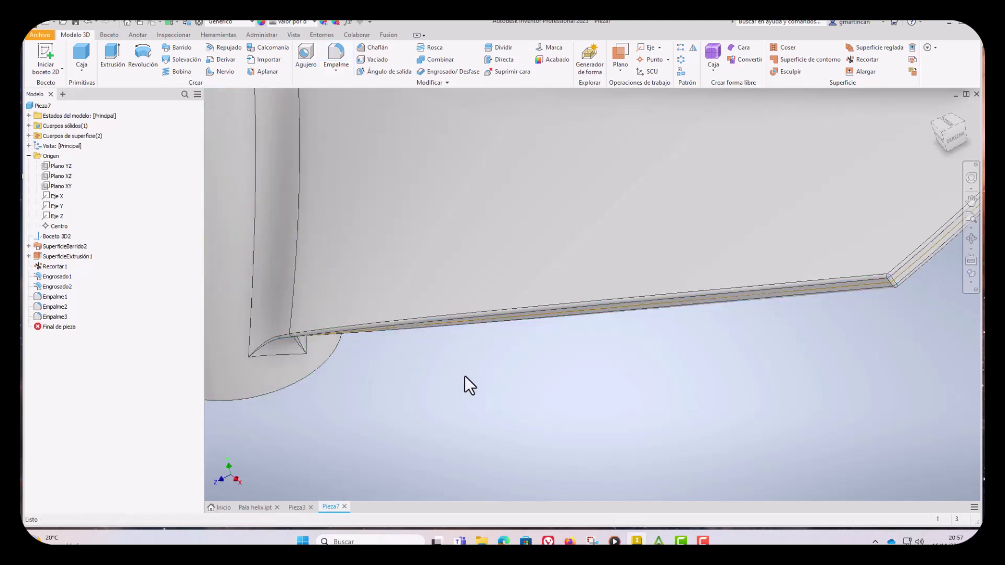
- Examine the filleted blade and tube from several sides, ending in an isometric view of the whole part
{"action": "scroll", "coordinate": [464, 375], "scroll_direction": "up", "scroll_amount": 3}
{"action": "scroll", "coordinate": [473, 379], "scroll_direction": "up", "scroll_amount": 2}
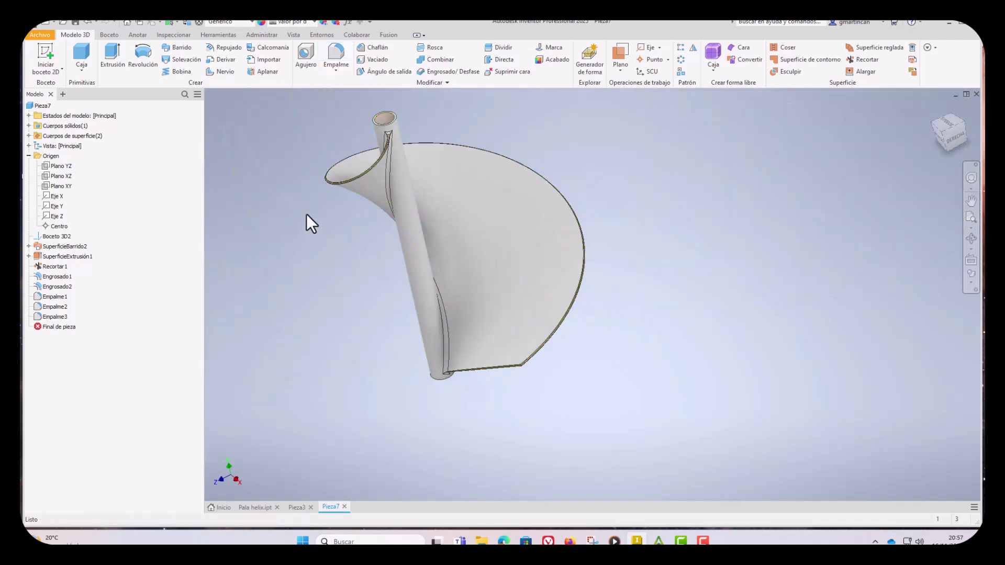
{"action": "middle_click_drag", "start_coordinate": [312, 214], "coordinate": [356, 219], "text": "shift"}
{"action": "scroll", "coordinate": [356, 225], "scroll_direction": "up", "scroll_amount": 2}
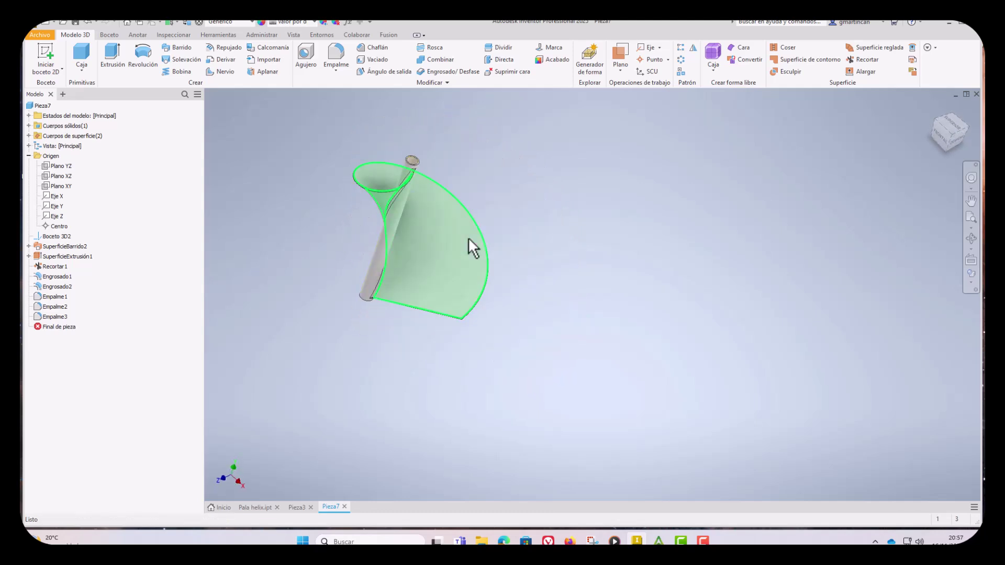
{"action": "left_click", "coordinate": [971, 220]}
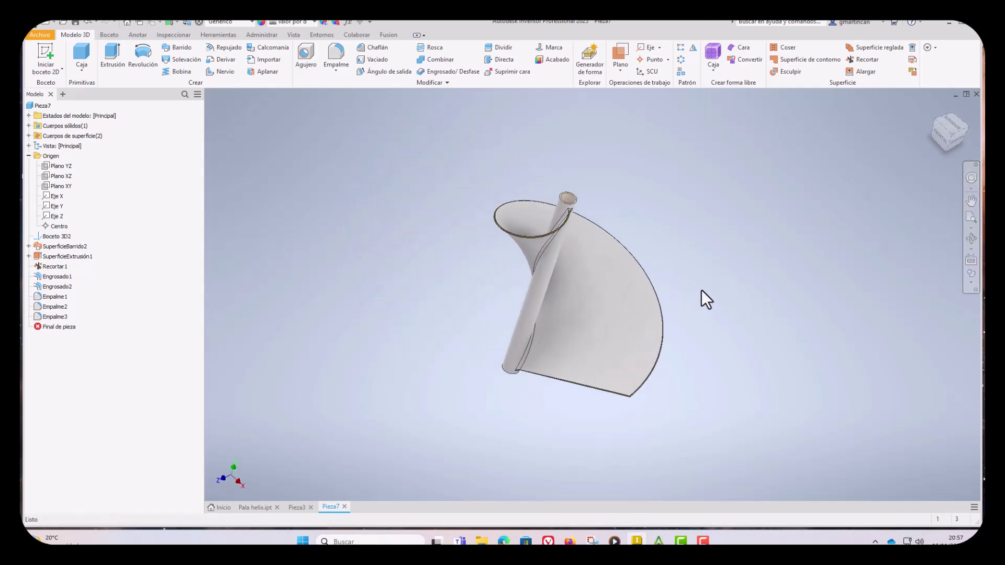
{"action": "middle_click_drag", "start_coordinate": [701, 290], "coordinate": [690, 288]}
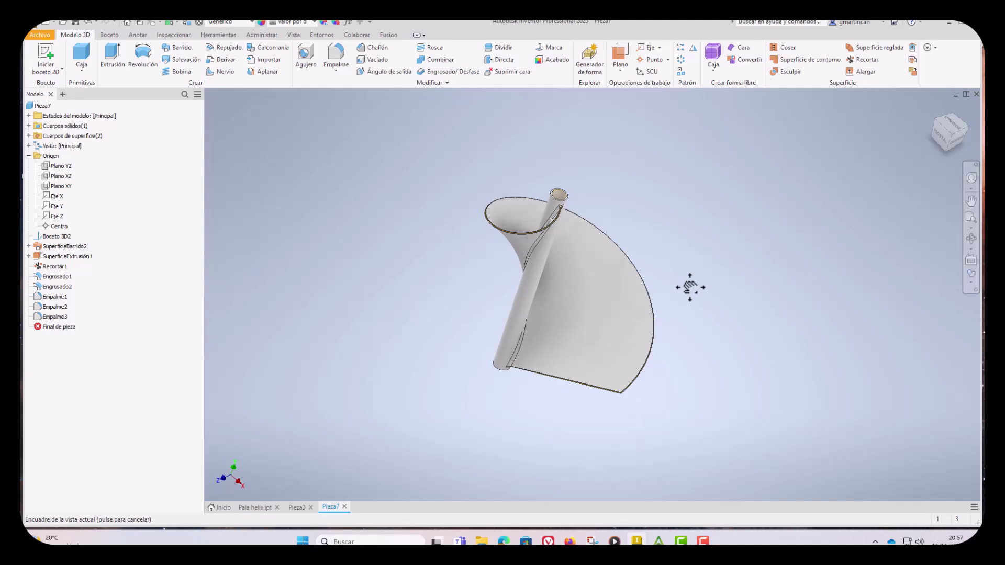
{"action": "left_click", "coordinate": [951, 130]}
{"action": "left_click", "coordinate": [940, 133]}
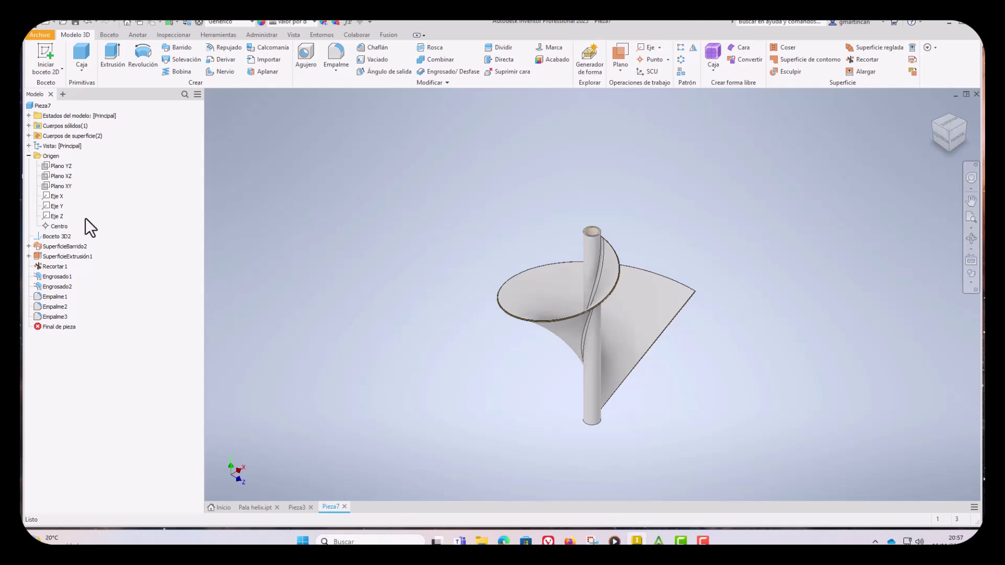
- Try to circular-pattern all blade features from SuperficieBarrido2 through Empalme3, with 3 occurrences over 360° around the tube's axis
{"action": "left_click", "coordinate": [682, 60]}
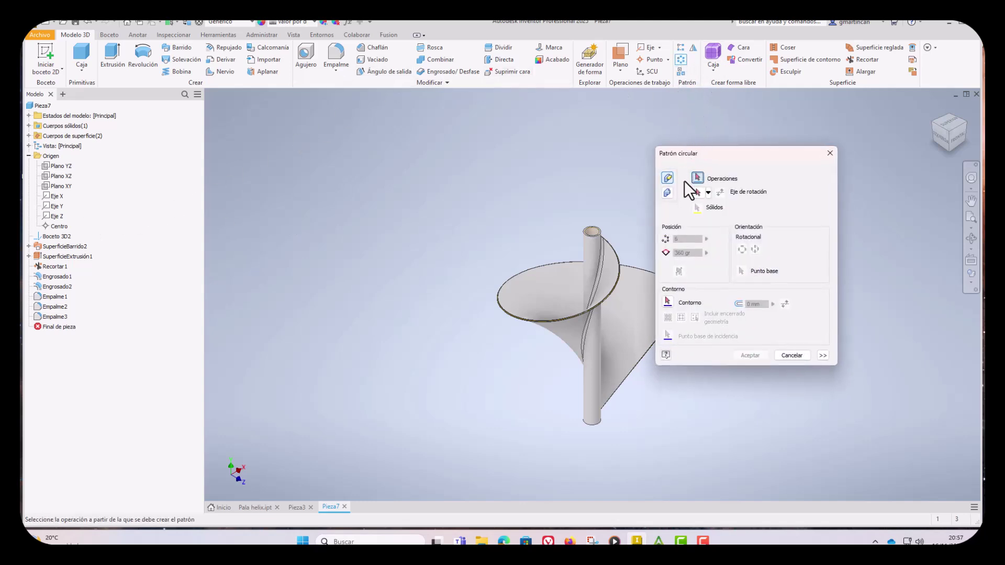
{"action": "left_click", "coordinate": [61, 245]}
{"action": "left_click", "coordinate": [58, 317], "text": "shift"}
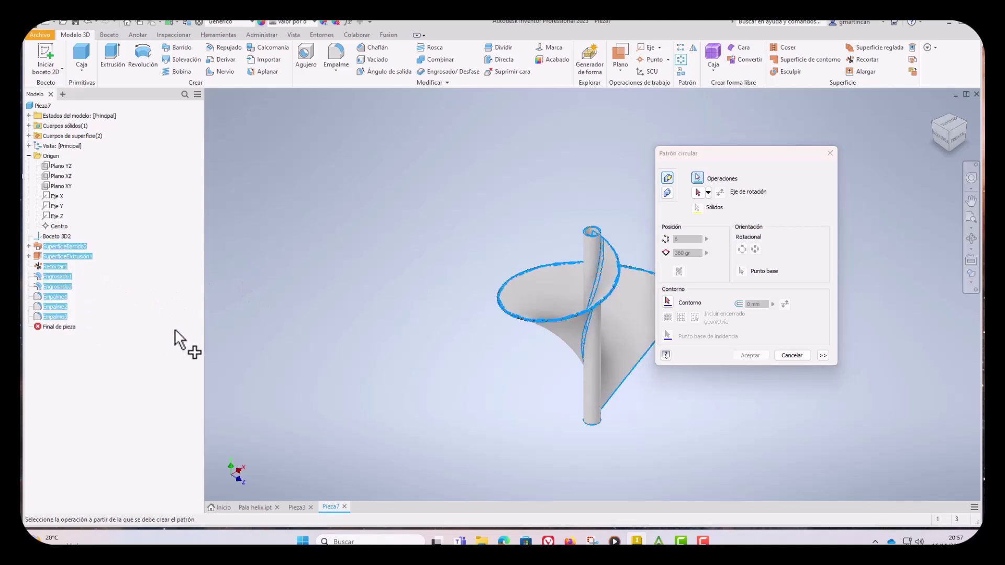
{"action": "left_click", "coordinate": [697, 193]}
{"action": "left_click", "coordinate": [592, 253]}
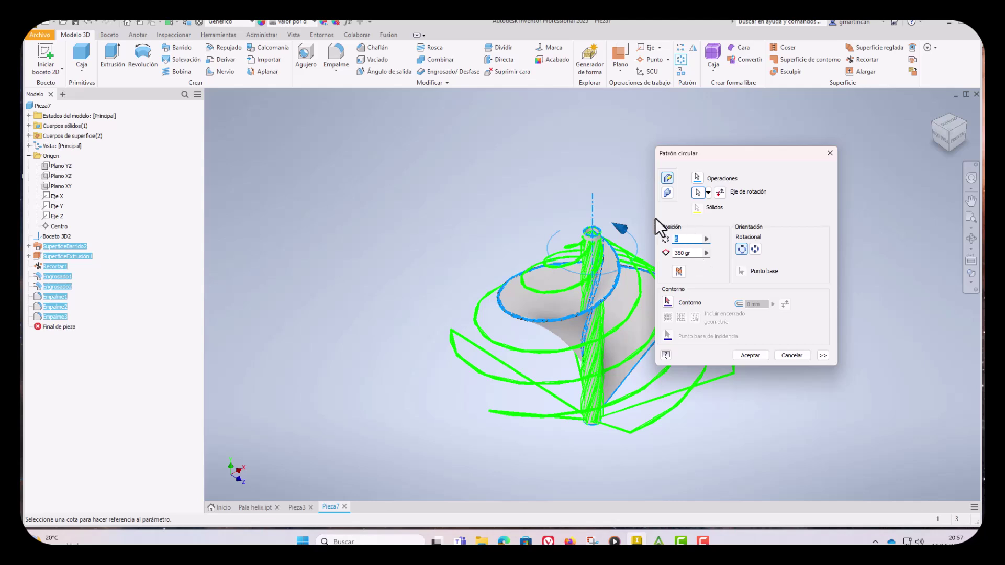
{"action": "type", "text": "3"}
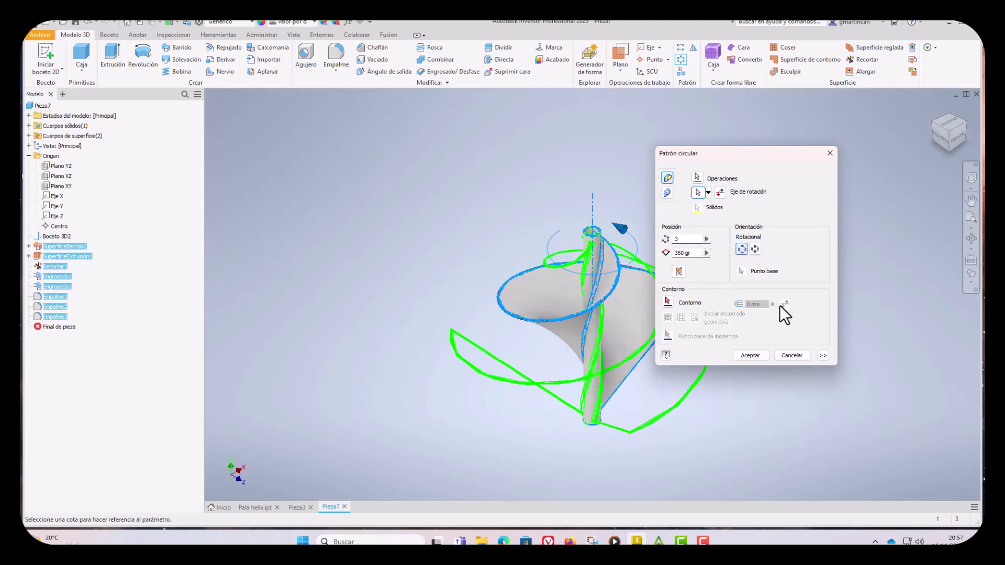
{"action": "left_click_drag", "start_coordinate": [758, 153], "coordinate": [802, 150]}
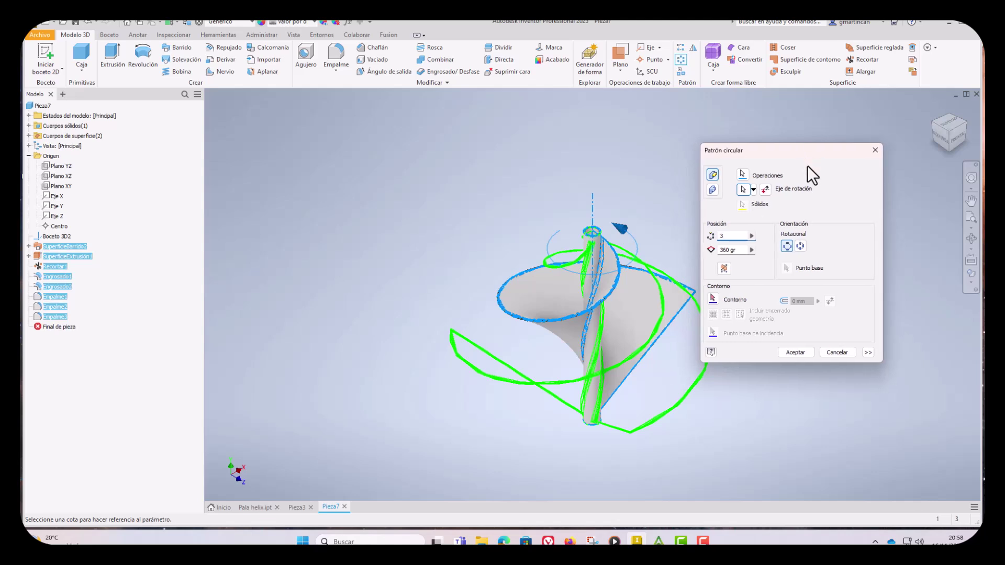
{"action": "left_click", "coordinate": [795, 352]}
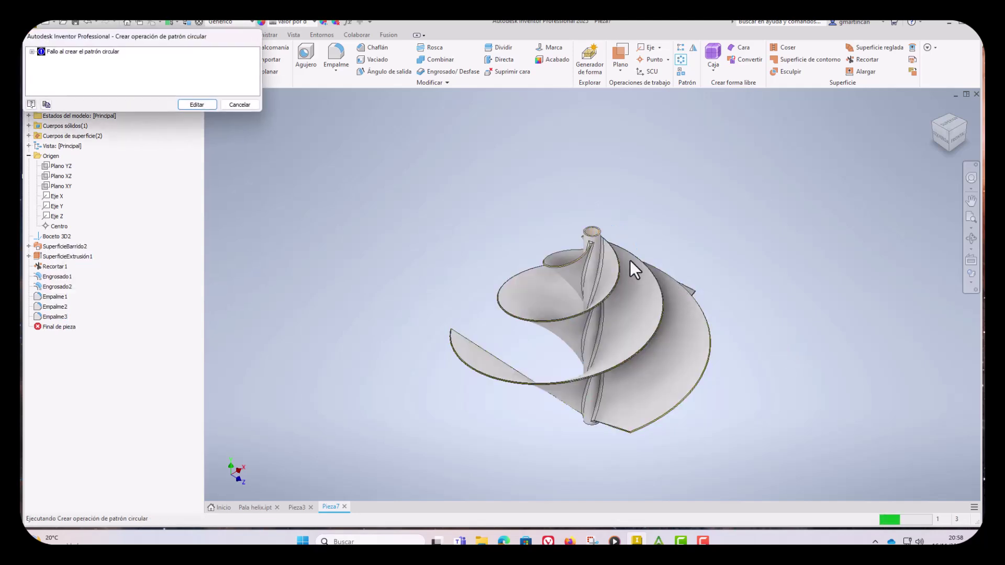
{"action": "left_click", "coordinate": [235, 106]}
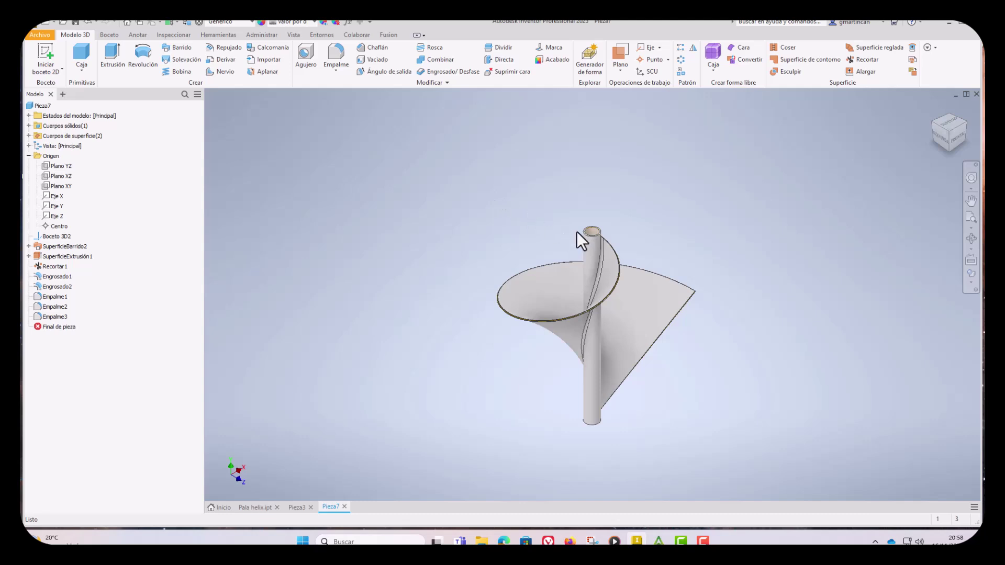
- Try the circular pattern of SuperficieBarrido2 through Empalme3 again with 6 occurrences over 360° around the tube's axis
{"action": "scroll", "coordinate": [708, 287], "scroll_direction": "up", "scroll_amount": 3}
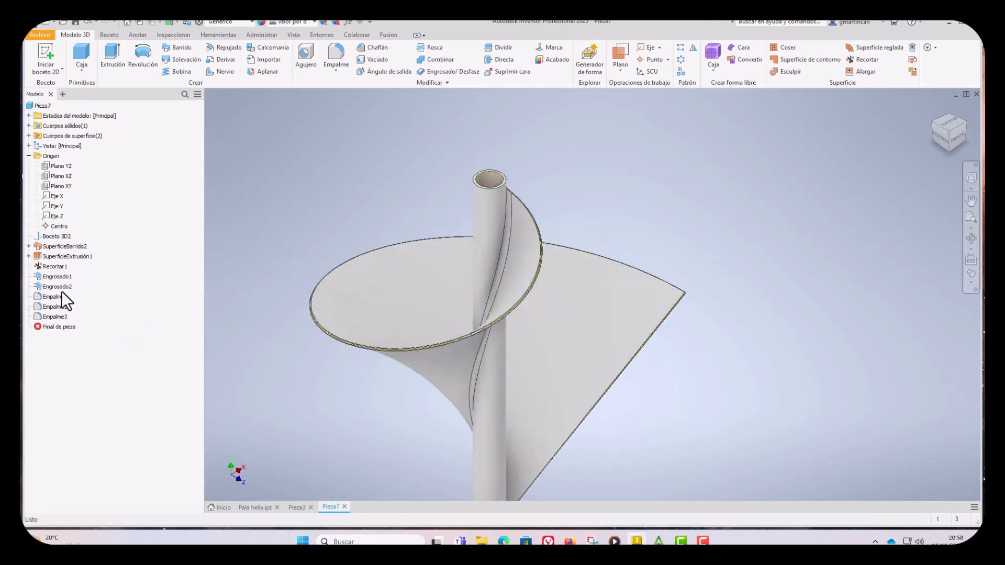
{"action": "left_click", "coordinate": [53, 246]}
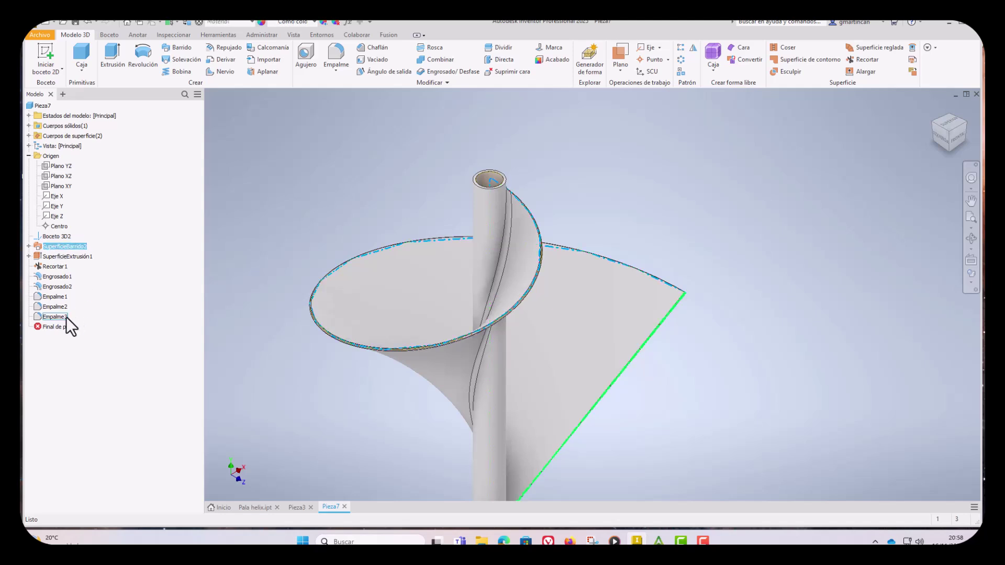
{"action": "left_click", "coordinate": [55, 317], "text": "shift"}
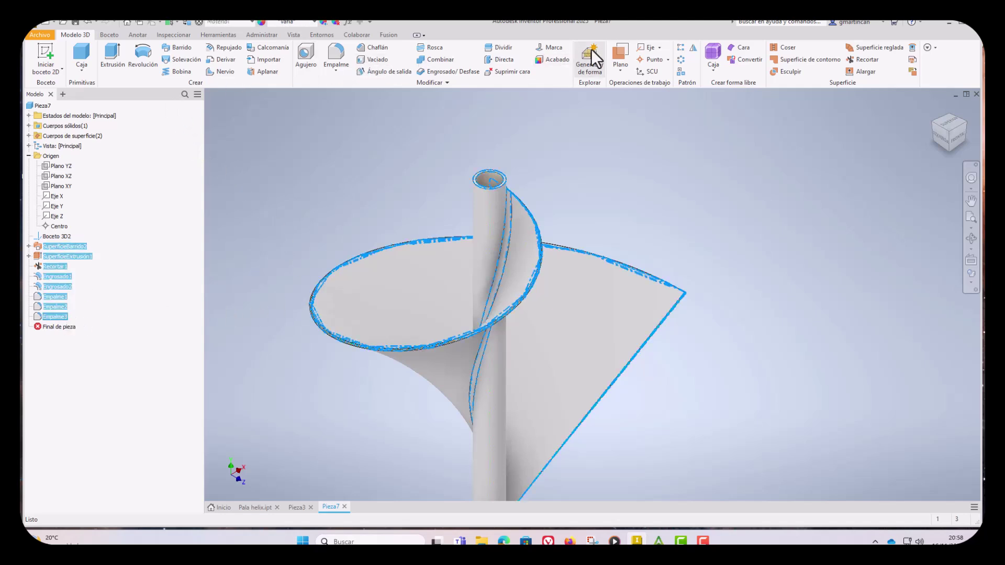
{"action": "left_click", "coordinate": [681, 59]}
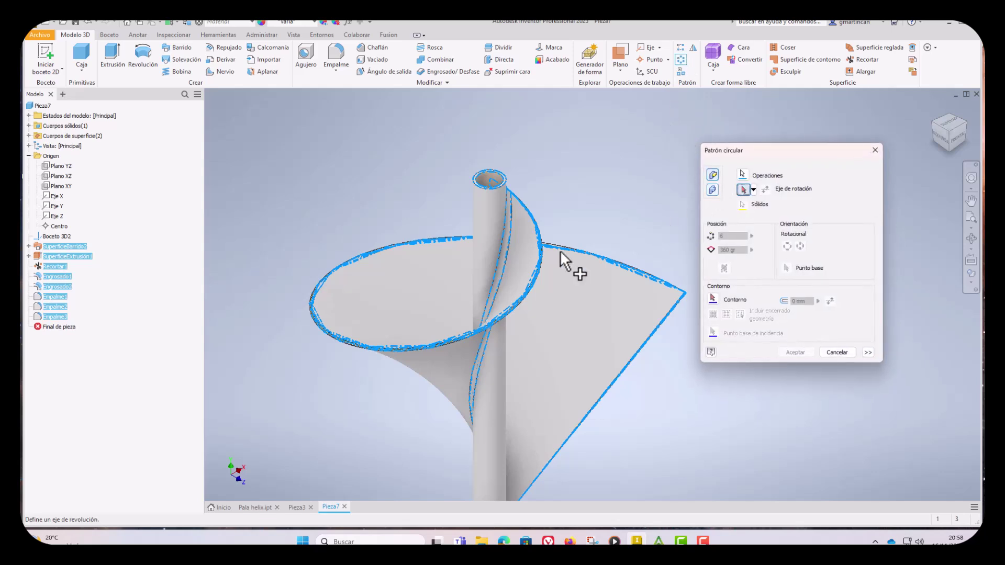
{"action": "left_click", "coordinate": [477, 228]}
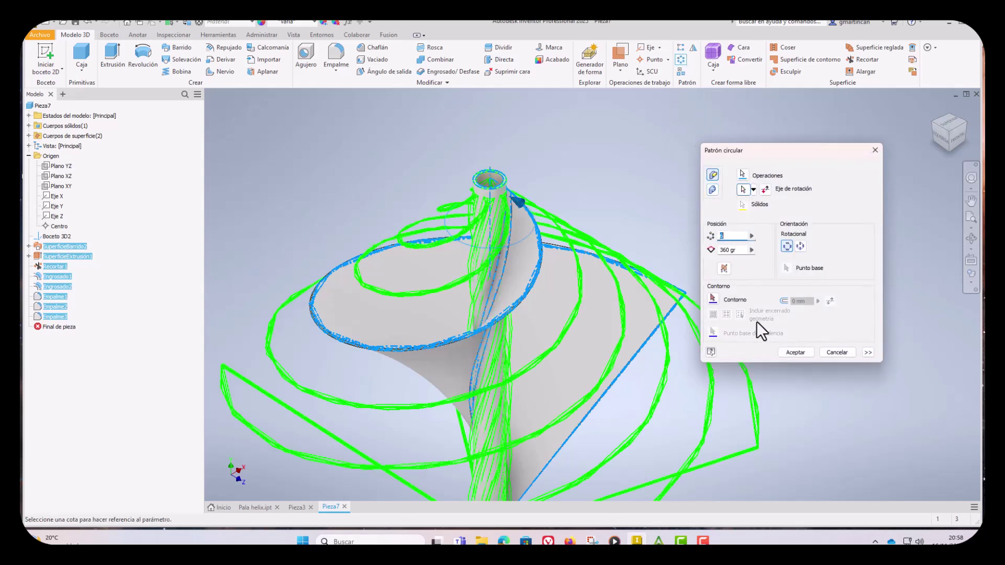
{"action": "left_click", "coordinate": [797, 354]}
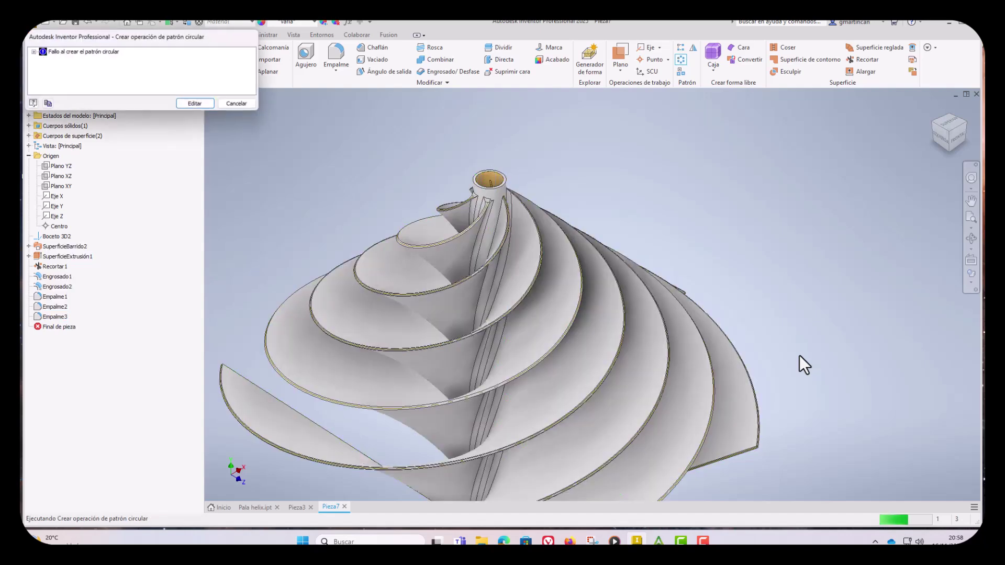
{"action": "left_click", "coordinate": [240, 105]}
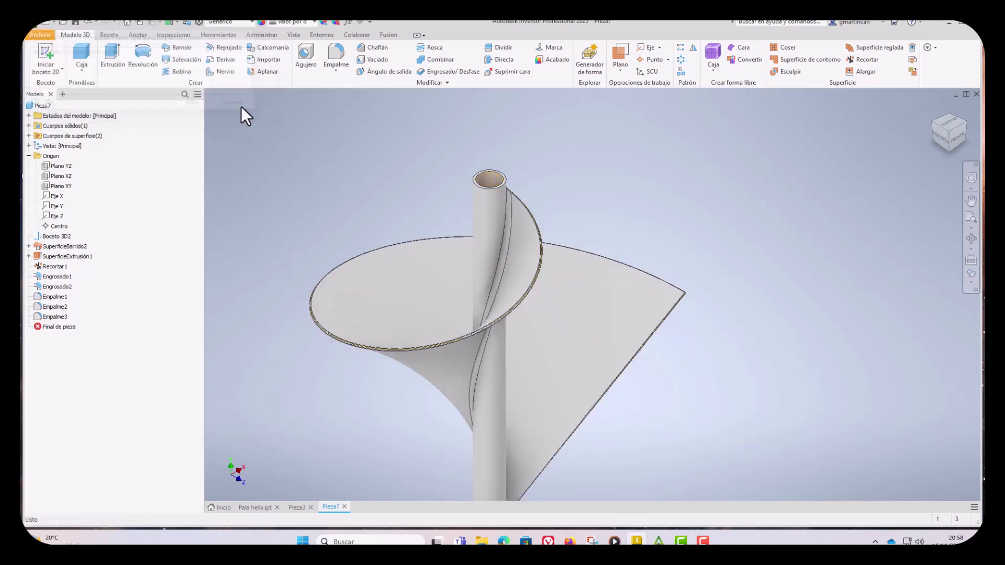
- Delete the two 0.2 mm fillets on the blade's straight lower end face and outer rim
{"action": "left_click", "coordinate": [61, 316]}
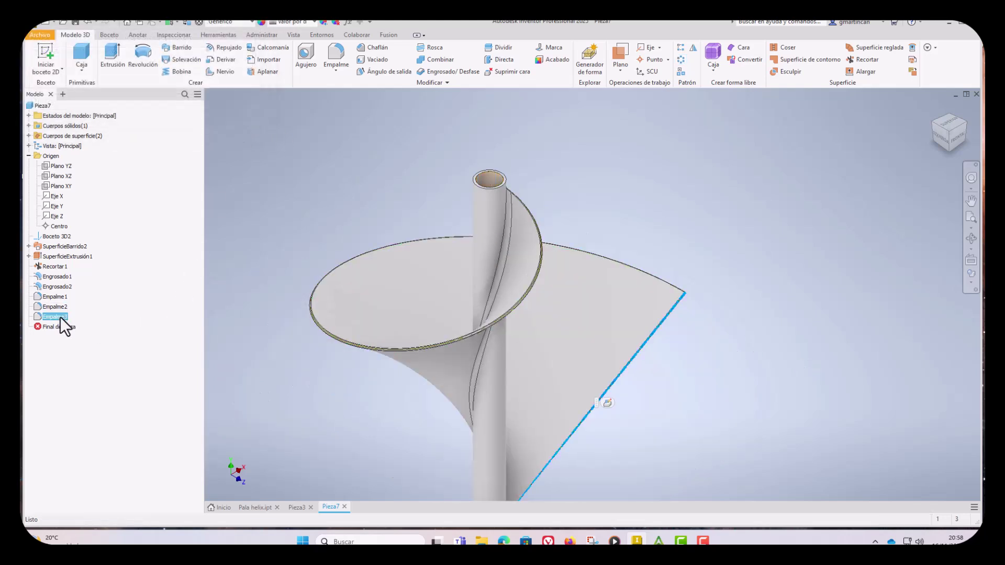
{"action": "key", "text": "Delete"}
{"action": "left_click", "coordinate": [59, 304]}
{"action": "key", "text": "Delete"}
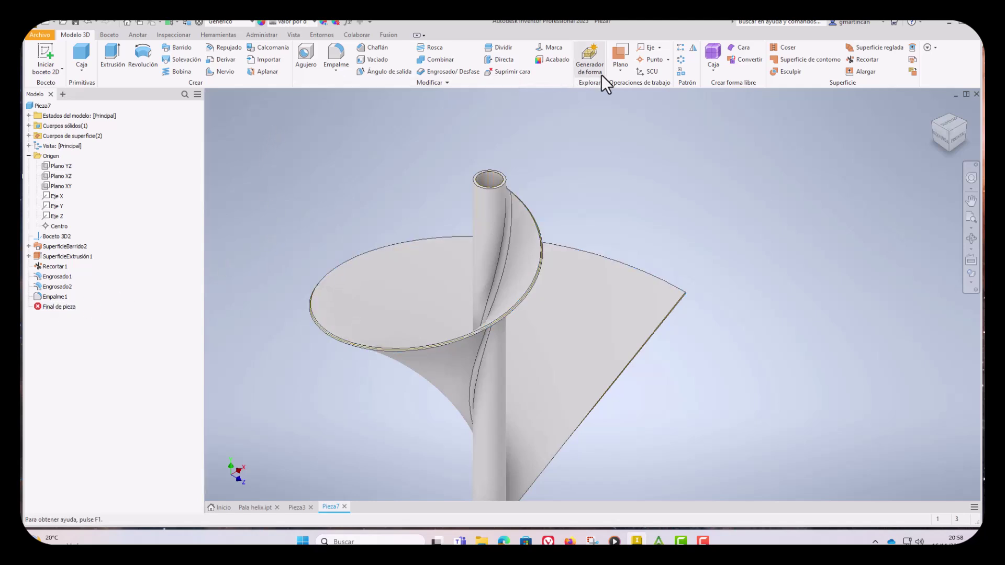
- Circular-pattern the features SuperficieBarrido2 through Empalme1 around the tube's axis, with 3 occurrences over 360°
{"action": "left_click", "coordinate": [679, 59]}
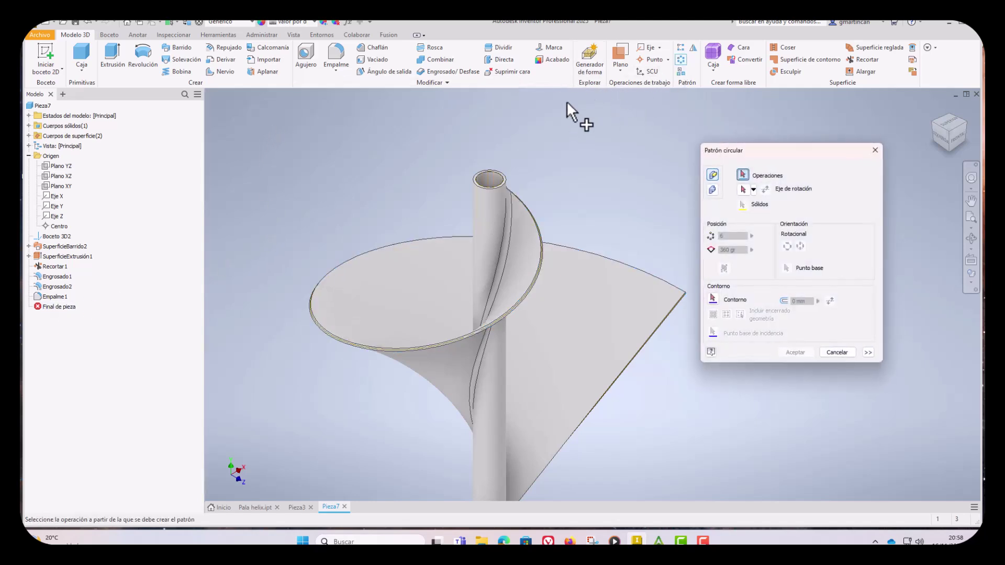
{"action": "left_click", "coordinate": [65, 247]}
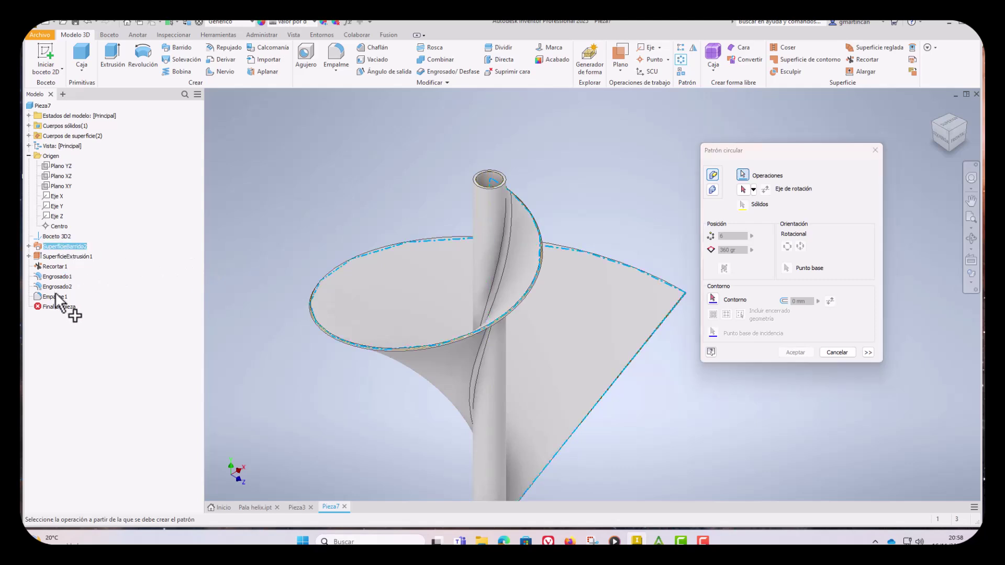
{"action": "left_click", "coordinate": [56, 297], "text": "shift"}
{"action": "left_click", "coordinate": [744, 190]}
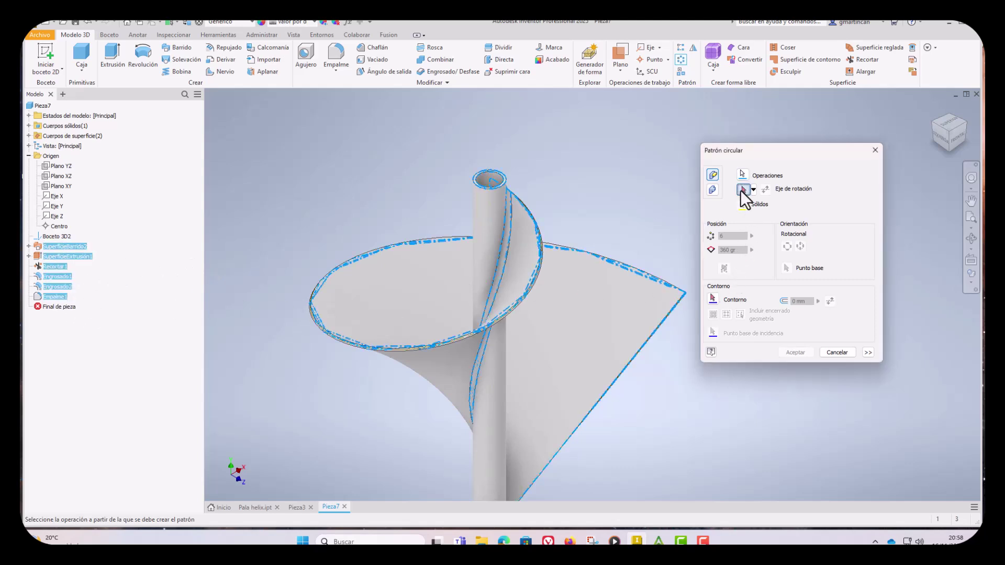
{"action": "left_click", "coordinate": [501, 206]}
{"action": "type", "text": "3"}
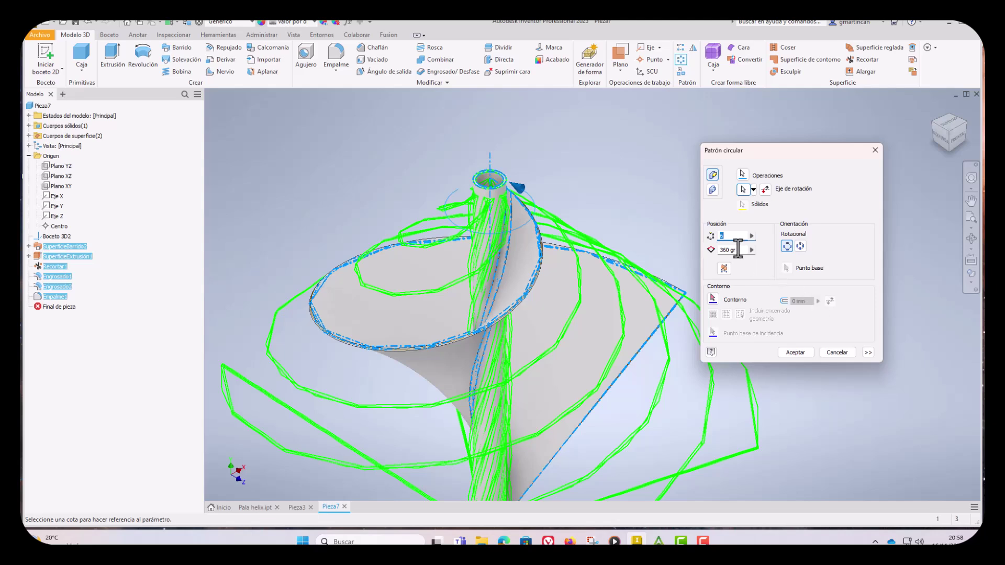
{"action": "left_click", "coordinate": [796, 352]}
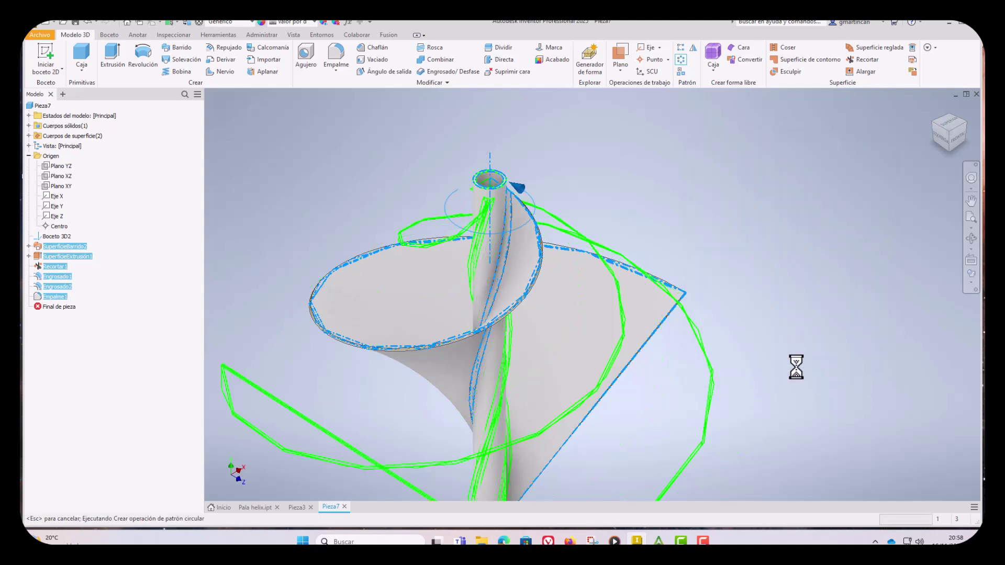
- Examine the patterned blades in an orbited view, from directly above and from the left side
{"action": "scroll", "coordinate": [759, 335], "scroll_direction": "down", "scroll_amount": 3}
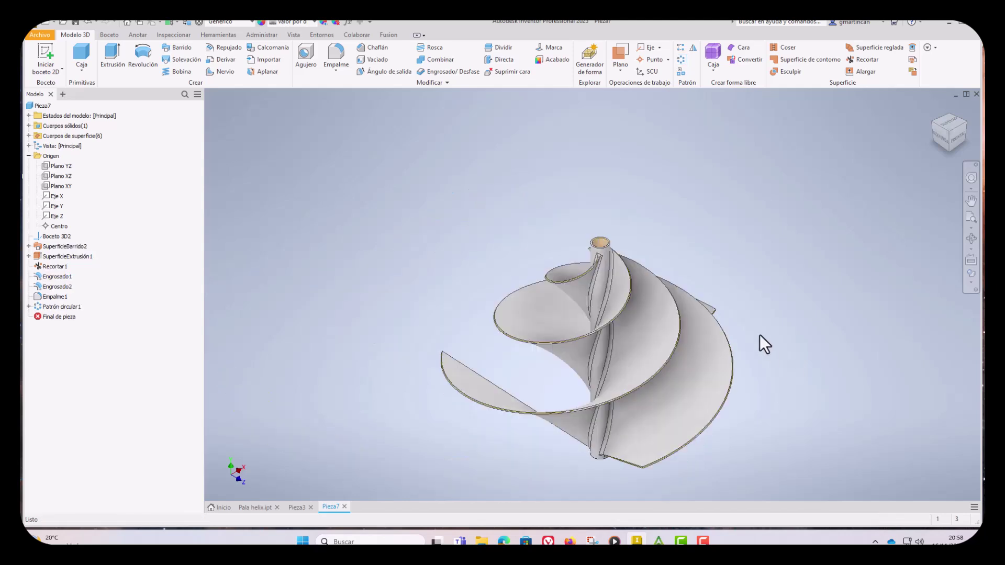
{"action": "middle_click_drag", "start_coordinate": [759, 334], "coordinate": [799, 347], "text": "shift"}
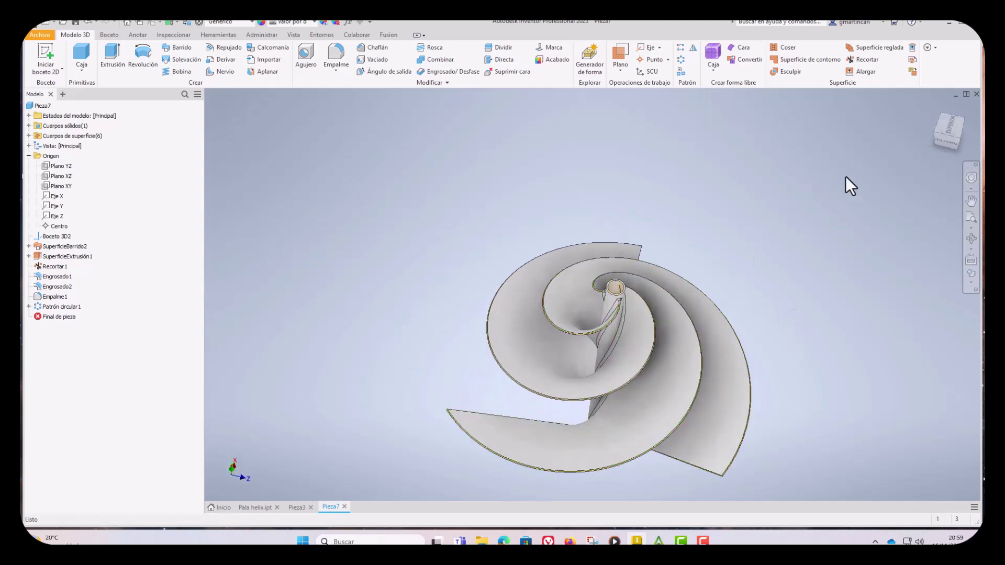
{"action": "left_click", "coordinate": [949, 126]}
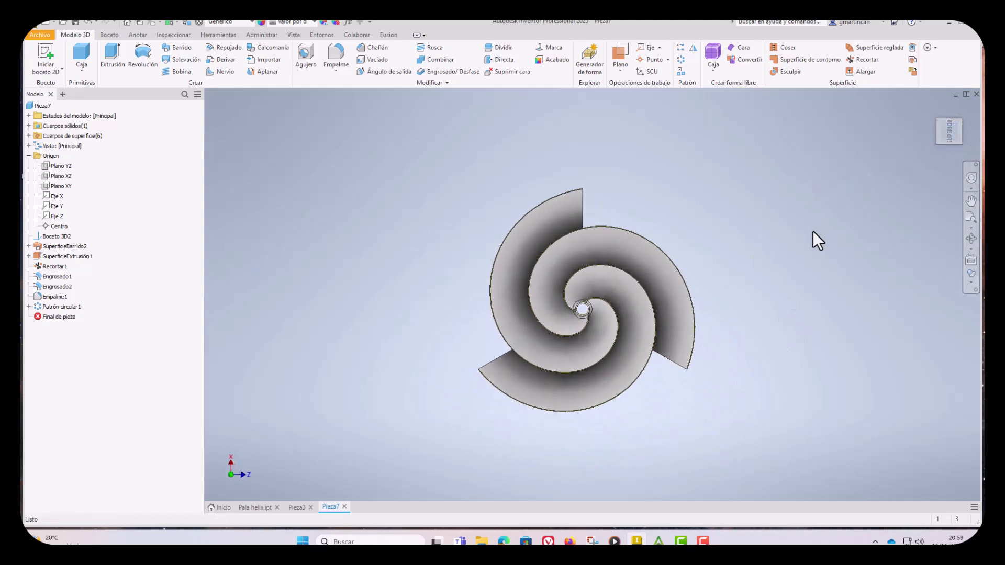
{"action": "scroll", "coordinate": [594, 324], "scroll_direction": "up", "scroll_amount": 2}
{"action": "scroll", "coordinate": [597, 322], "scroll_direction": "down", "scroll_amount": 6}
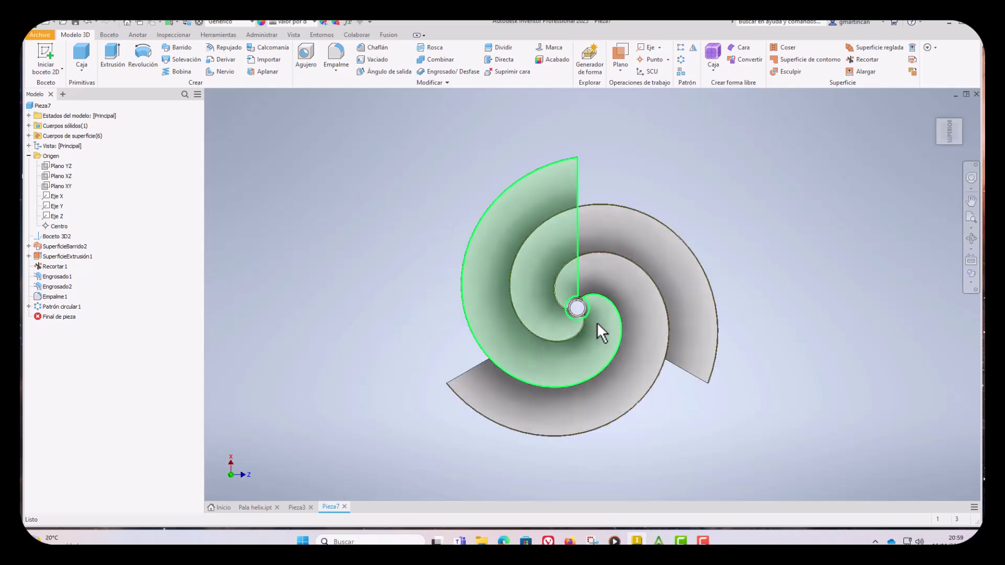
{"action": "left_click", "coordinate": [947, 150]}
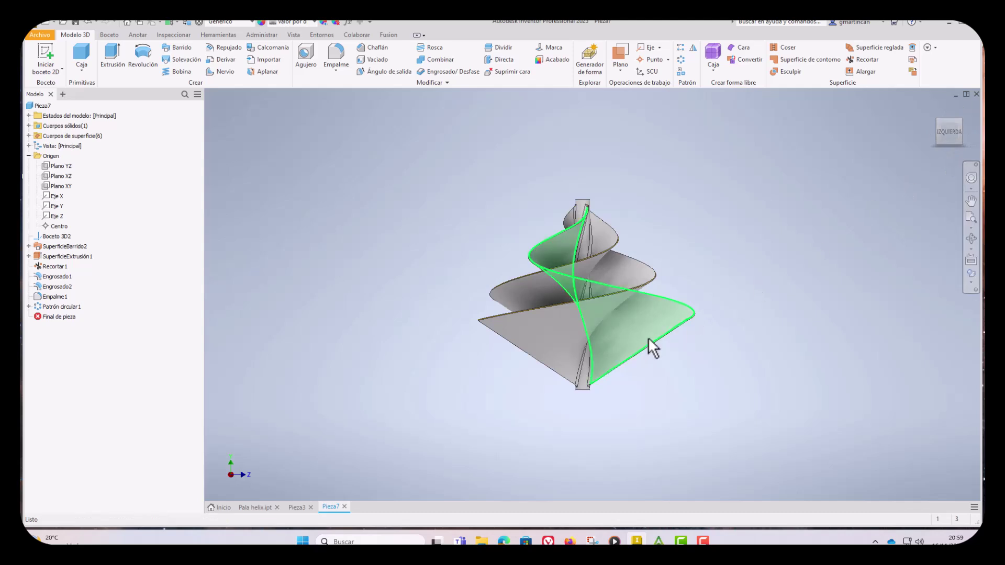
{"action": "scroll", "coordinate": [654, 339], "scroll_direction": "down", "scroll_amount": 3}
{"action": "scroll", "coordinate": [676, 354], "scroll_direction": "down", "scroll_amount": 3}
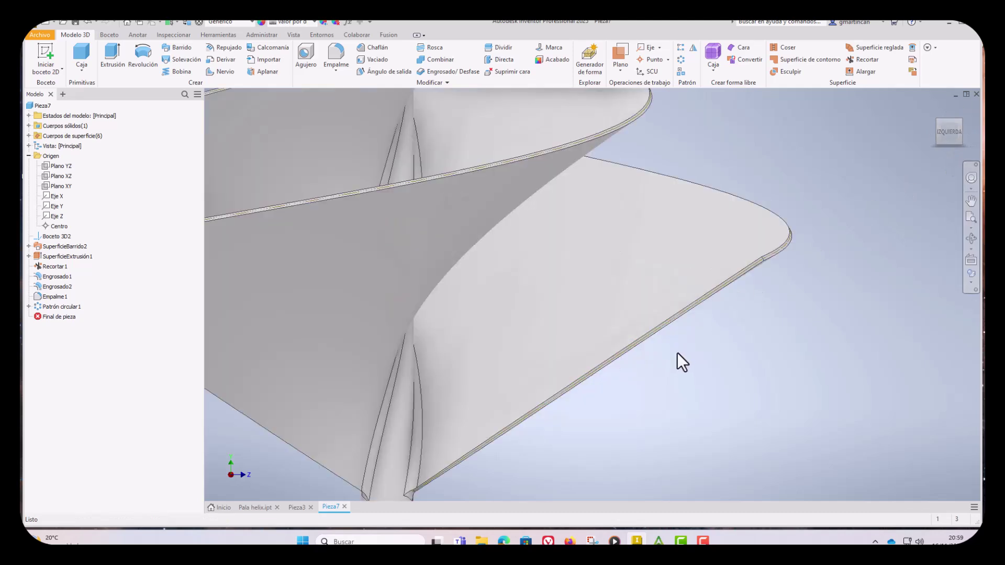
{"action": "left_click", "coordinate": [329, 58]}
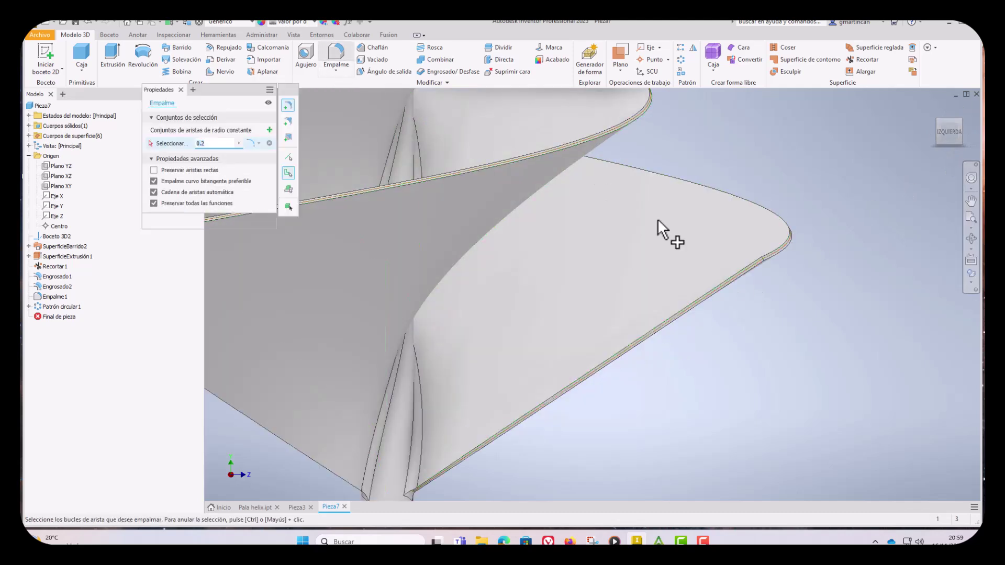
{"action": "left_click", "coordinate": [686, 310]}
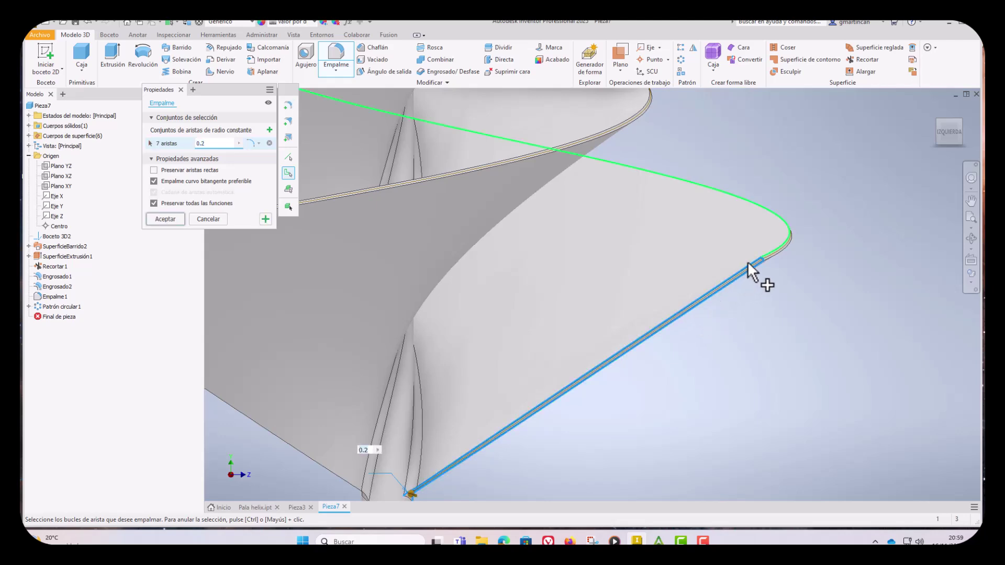
{"action": "scroll", "coordinate": [778, 264], "scroll_direction": "down", "scroll_amount": 2}
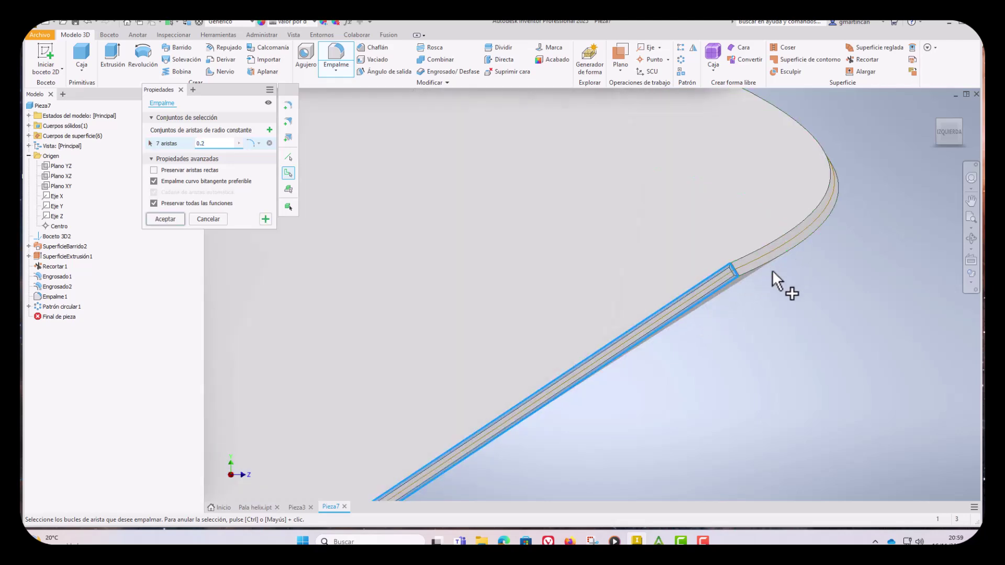
{"action": "scroll", "coordinate": [774, 271], "scroll_direction": "up", "scroll_amount": 2}
{"action": "scroll", "coordinate": [778, 275], "scroll_direction": "up", "scroll_amount": 3}
{"action": "key", "text": "F4"}
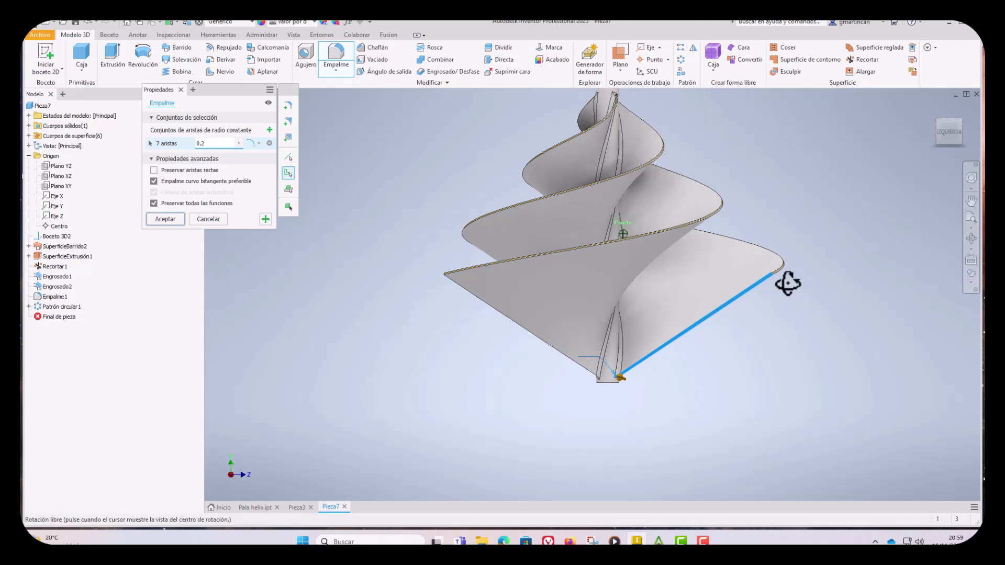
{"action": "left_click_drag", "start_coordinate": [787, 283], "coordinate": [698, 289]}
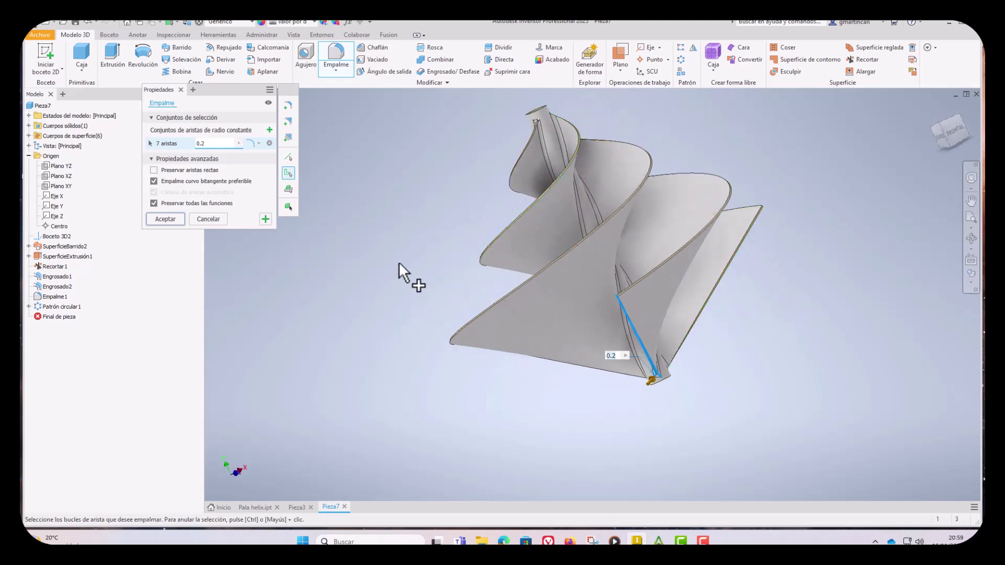
{"action": "left_click", "coordinate": [213, 224]}
- Start a fillet with single-edge selection on the short outer corner edge of one blade's lower end, with a 5 mm radius
{"action": "scroll", "coordinate": [618, 295], "scroll_direction": "down", "scroll_amount": 6}
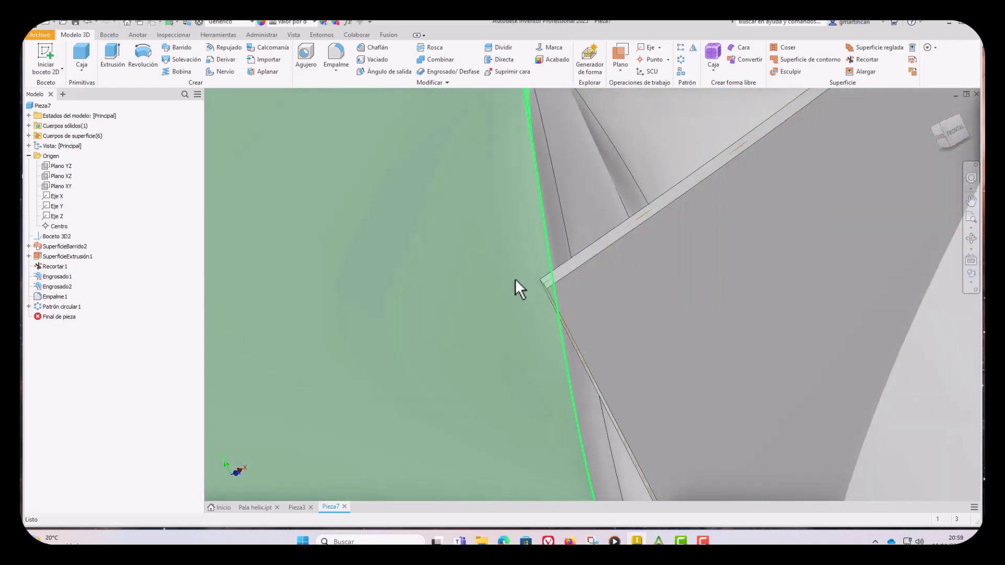
{"action": "left_click", "coordinate": [337, 51]}
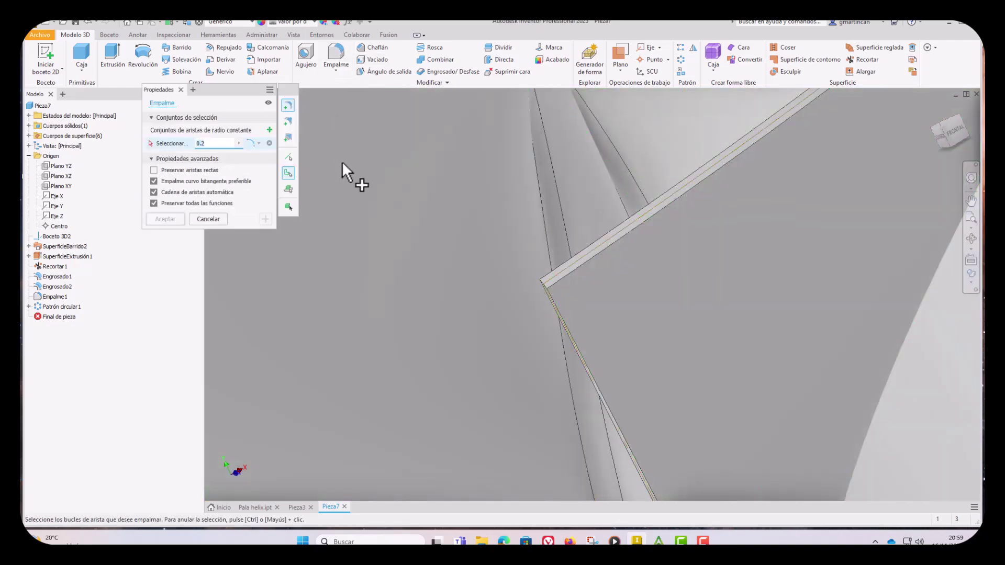
{"action": "type", "text": "2"}
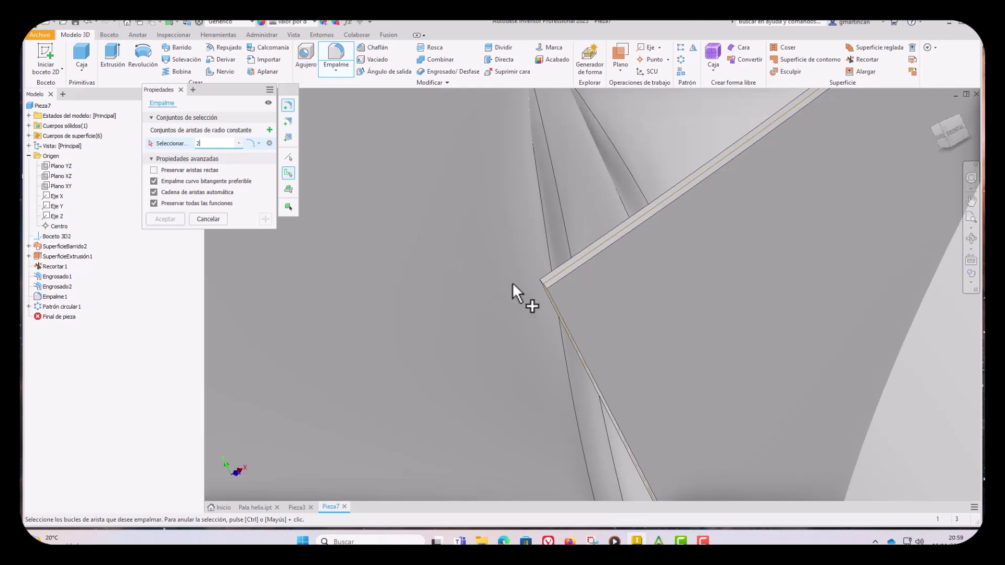
{"action": "scroll", "coordinate": [542, 285], "scroll_direction": "down", "scroll_amount": 1}
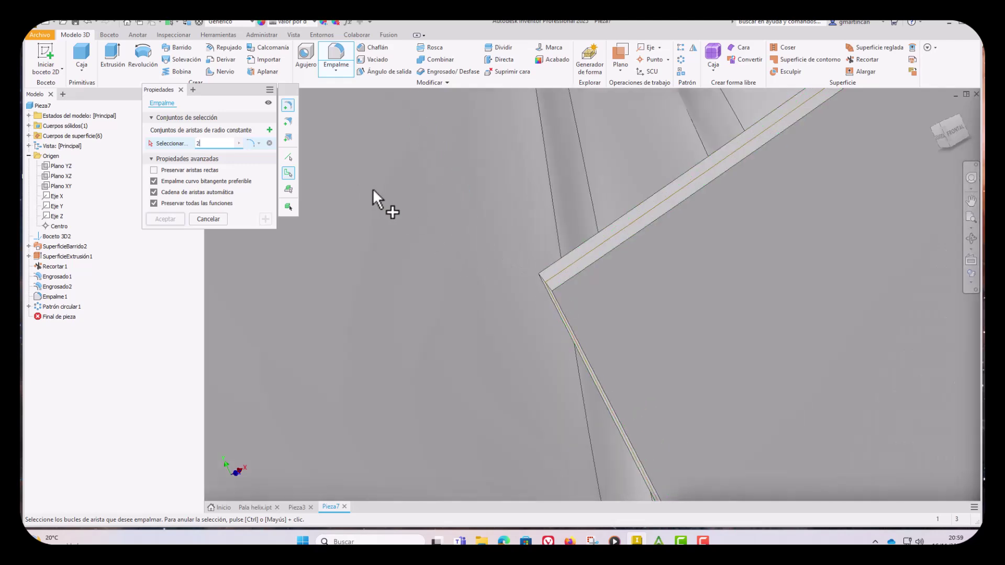
{"action": "left_click", "coordinate": [288, 157]}
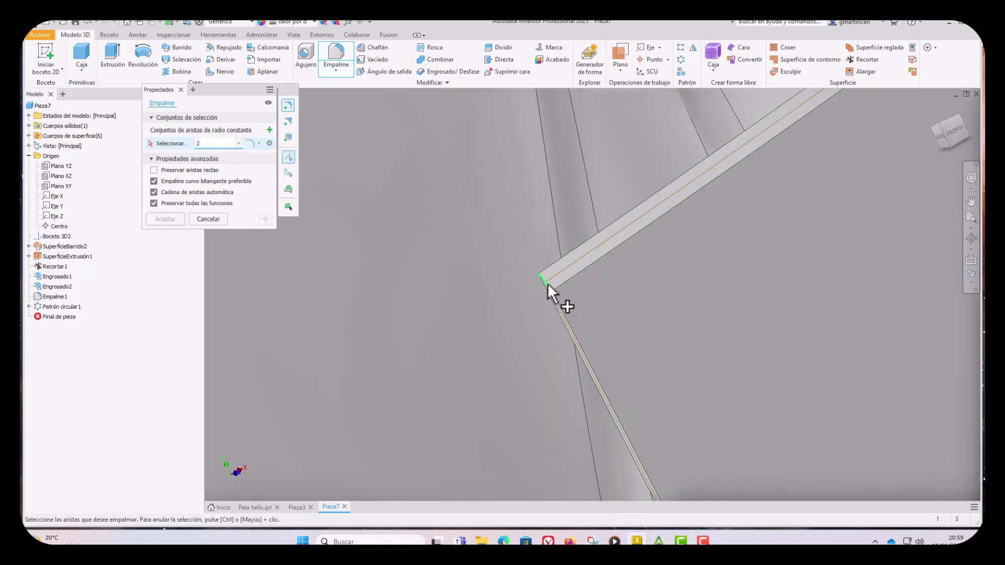
{"action": "left_click", "coordinate": [547, 285]}
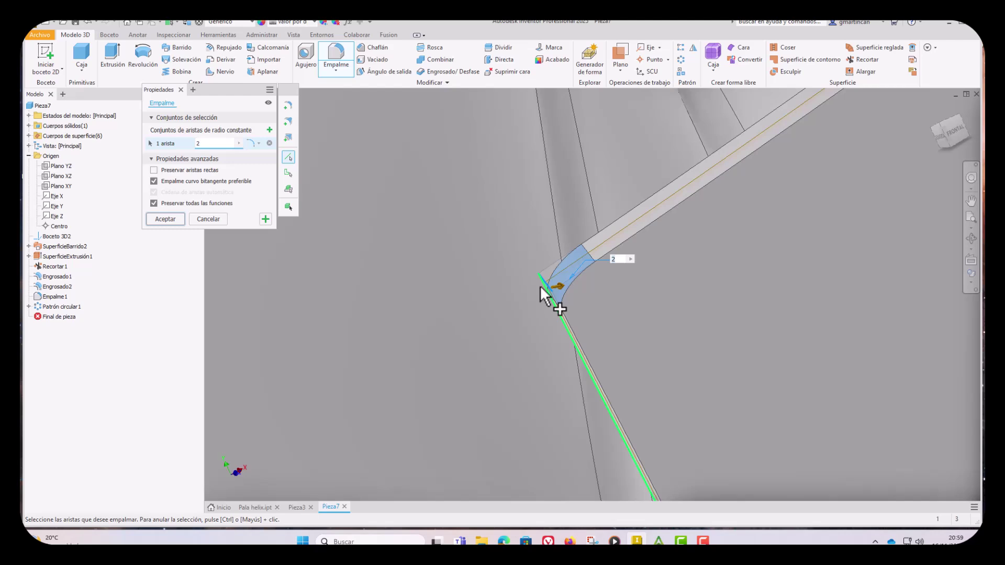
{"action": "double_click", "coordinate": [199, 143]}
{"action": "type", "text": "5"}
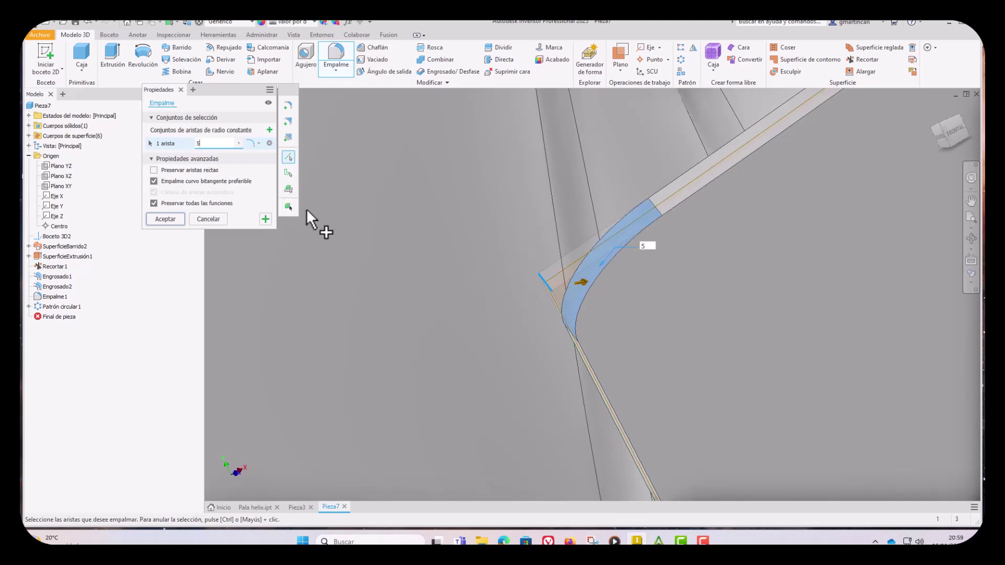
- Add the matching short outer corner edge of the second blade to the 5 mm fillet
{"action": "scroll", "coordinate": [307, 208], "scroll_direction": "down", "scroll_amount": 3}
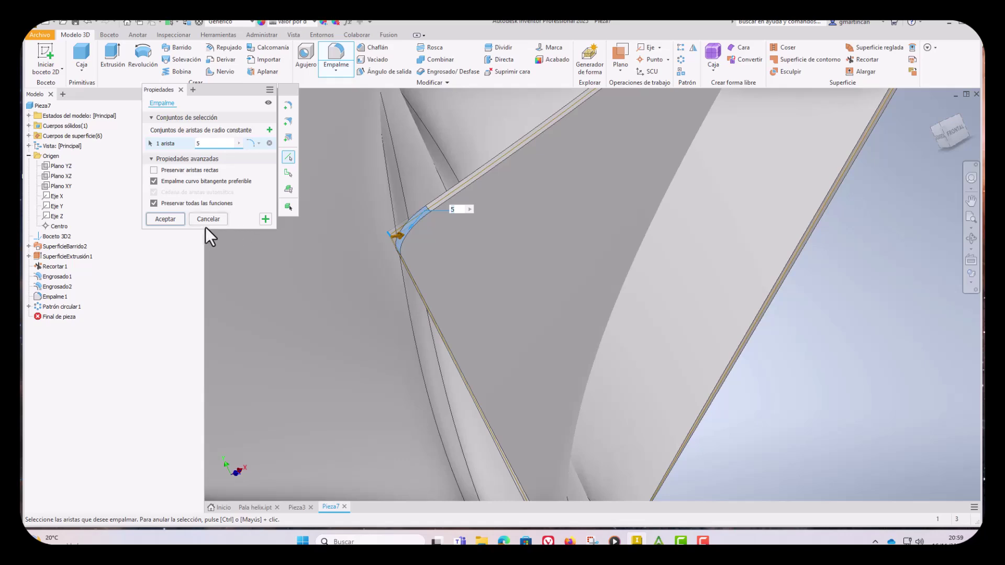
{"action": "scroll", "coordinate": [592, 328], "scroll_direction": "down", "scroll_amount": 5}
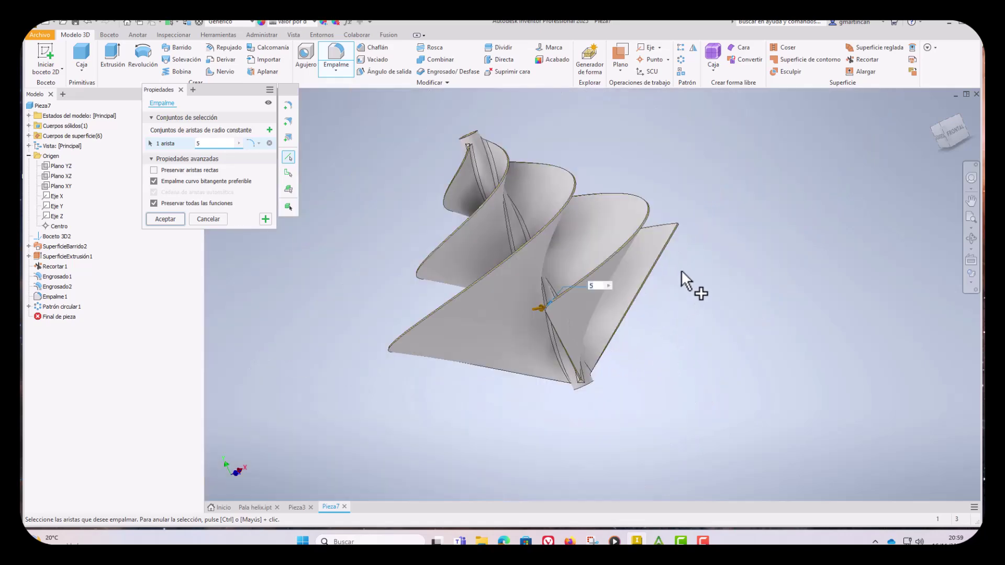
{"action": "middle_click_drag", "start_coordinate": [691, 256], "coordinate": [633, 262], "text": "shift"}
{"action": "scroll", "coordinate": [680, 227], "scroll_direction": "up", "scroll_amount": 6}
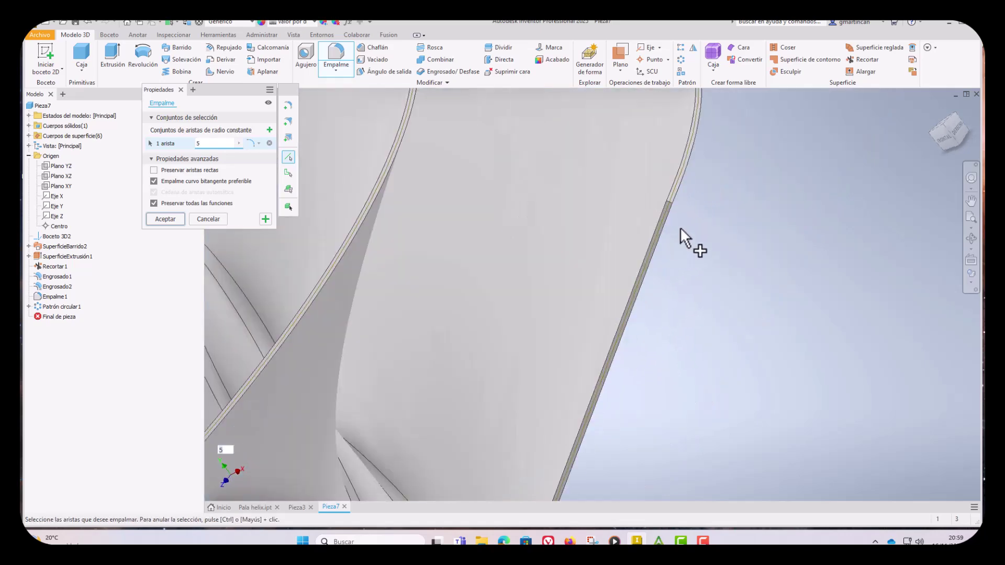
{"action": "left_click", "coordinate": [655, 188]}
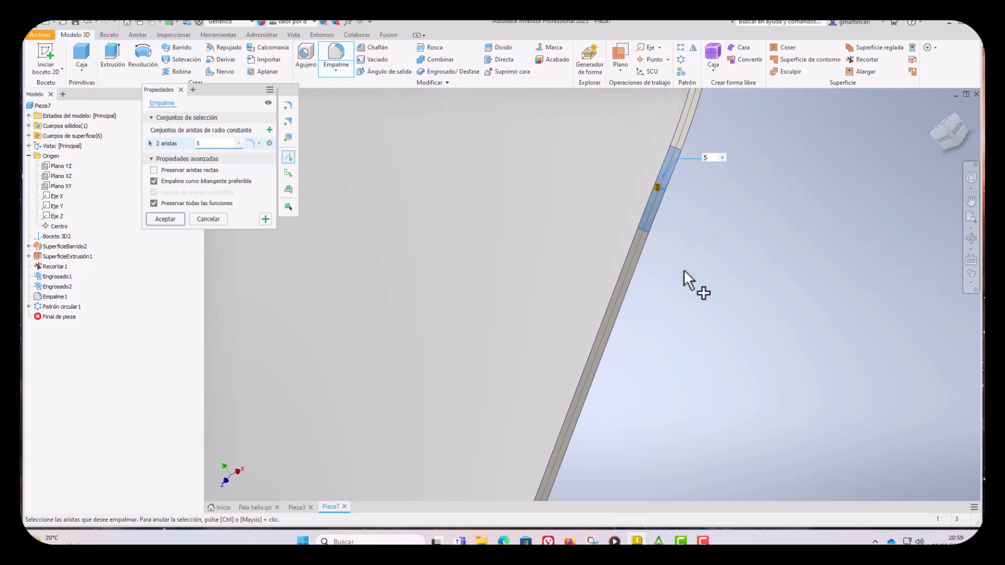
- Add the third blade's outer corner edge to the selection and apply the 5 mm fillet to the blade corners
{"action": "scroll", "coordinate": [684, 270], "scroll_direction": "down", "scroll_amount": 3}
{"action": "scroll", "coordinate": [685, 313], "scroll_direction": "down", "scroll_amount": 5}
{"action": "mouse_move", "coordinate": [678, 370]}
{"action": "middle_mouse_down", "text": "shift"}
{"action": "mouse_move", "coordinate": [701, 350]}
{"action": "mouse_move", "coordinate": [766, 332]}
{"action": "mouse_move", "coordinate": [507, 442]}
{"action": "mouse_move", "coordinate": [527, 415]}
{"action": "mouse_move", "coordinate": [637, 398]}
{"action": "middle_mouse_up", "text": "shift"}
{"action": "scroll", "coordinate": [653, 337], "scroll_direction": "up", "scroll_amount": 10}
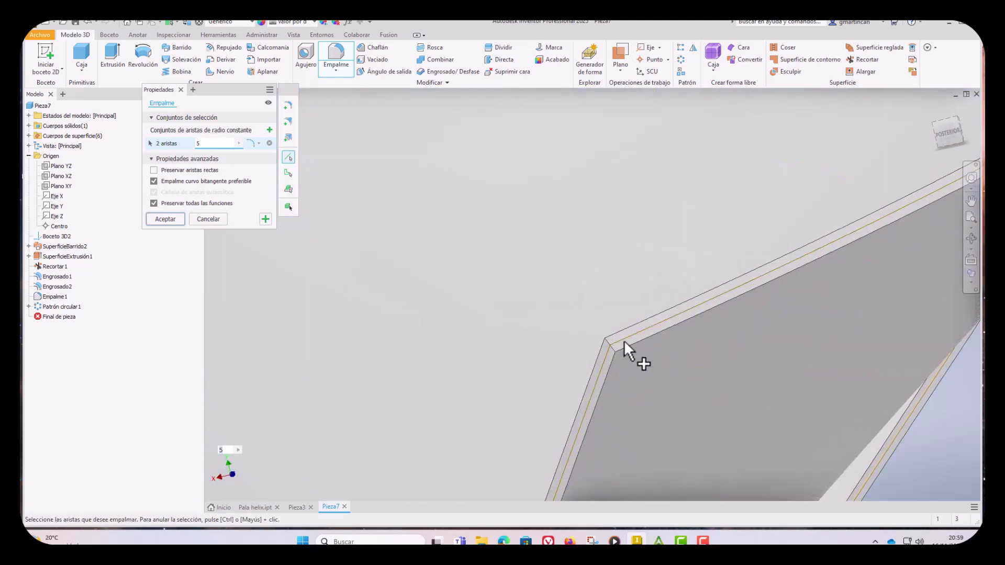
{"action": "left_click", "coordinate": [610, 341]}
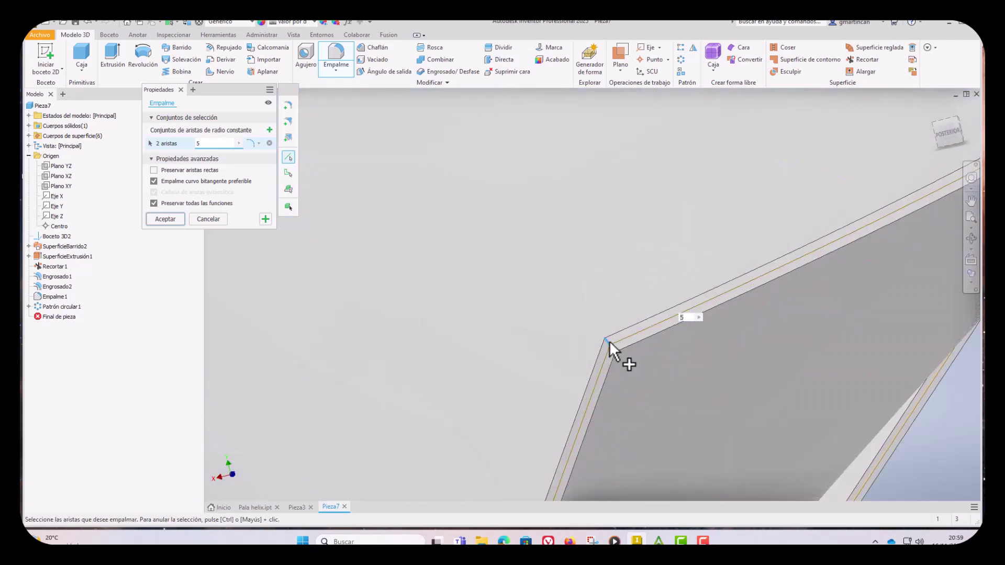
{"action": "left_click", "coordinate": [172, 219]}
{"action": "scroll", "coordinate": [558, 313], "scroll_direction": "down", "scroll_amount": 10}
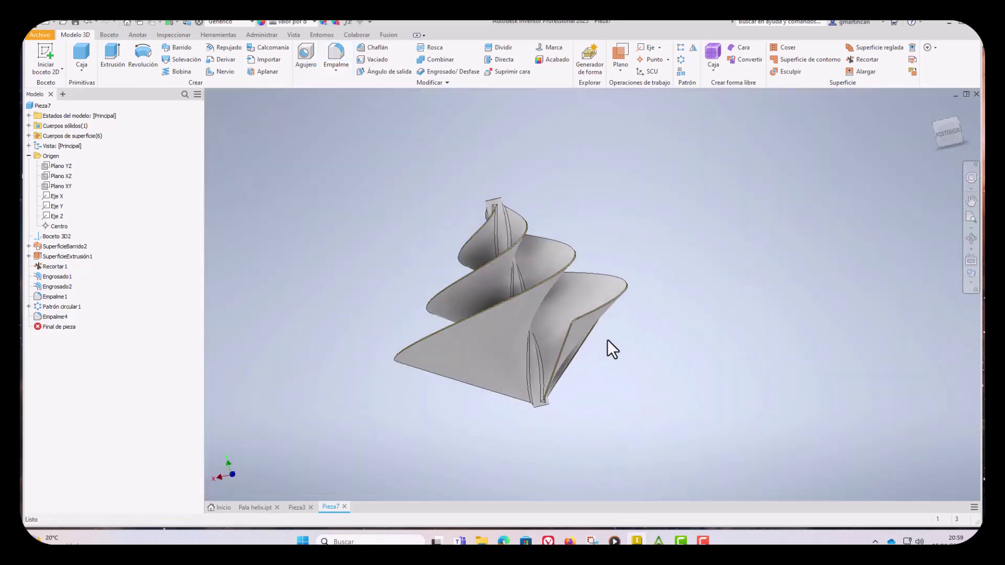
{"action": "middle_click_drag", "start_coordinate": [635, 367], "coordinate": [683, 404], "text": "shift"}
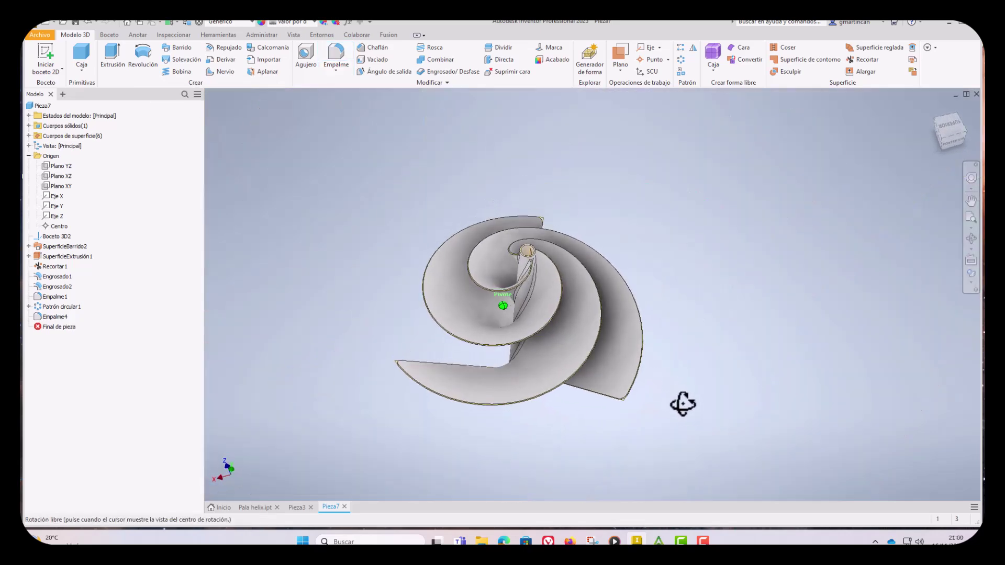
{"action": "left_click", "coordinate": [949, 141]}
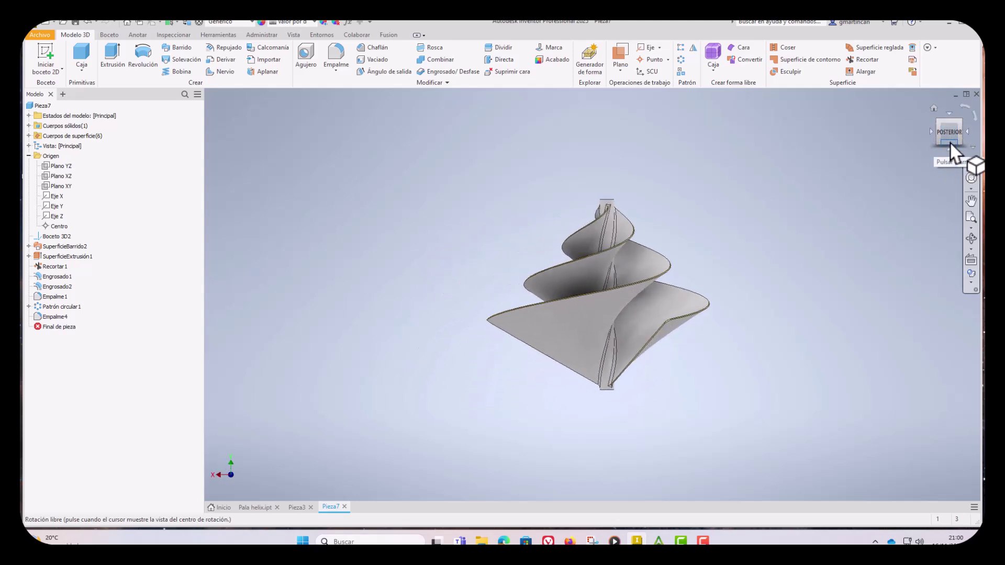